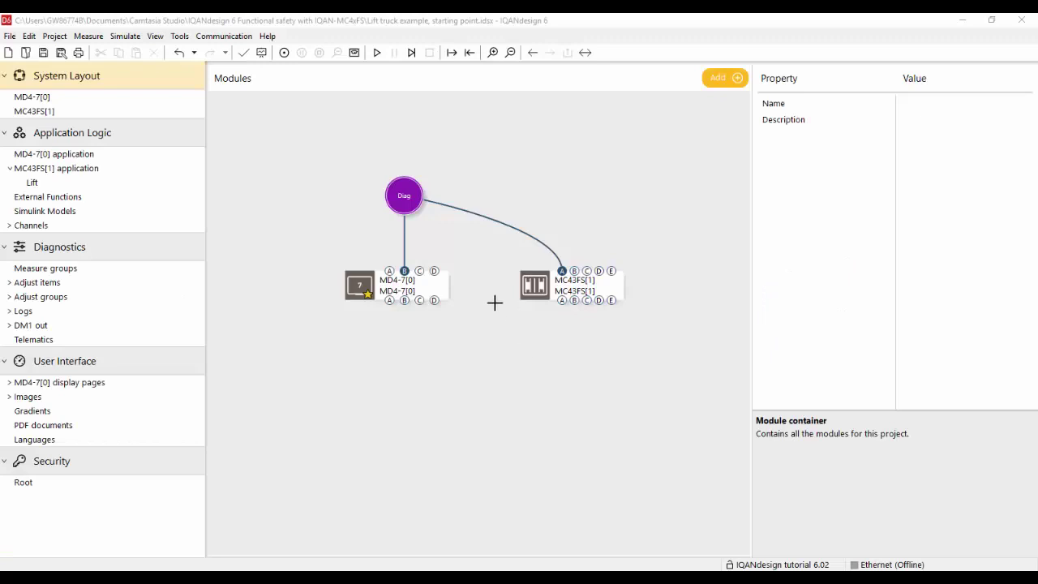
Inspect the MD4-7[0] and MC43FS[1] modules, then open the MC43FS[1] application's Lift function group
left_click(436, 288)
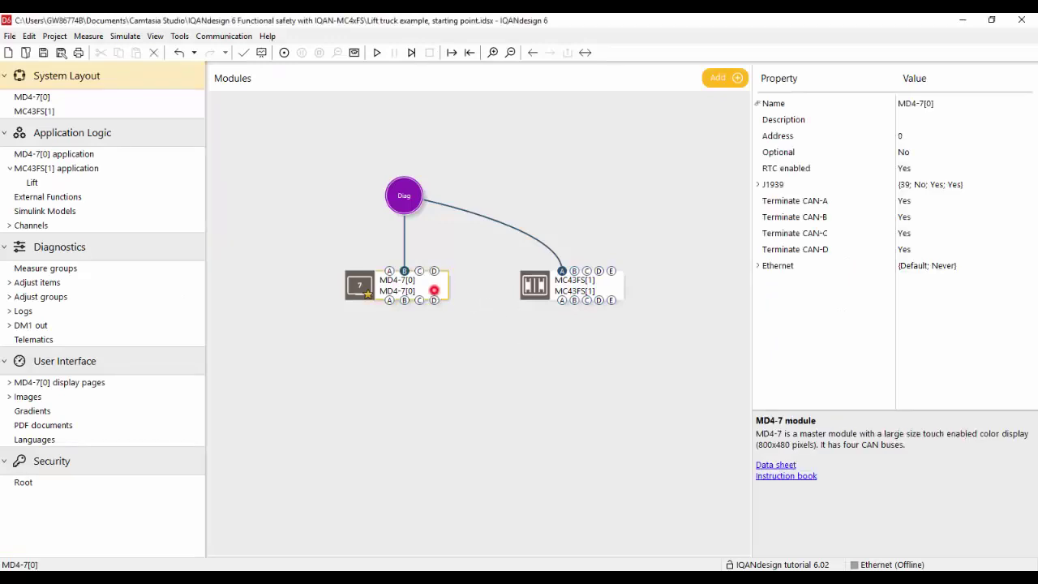
left_click(598, 285)
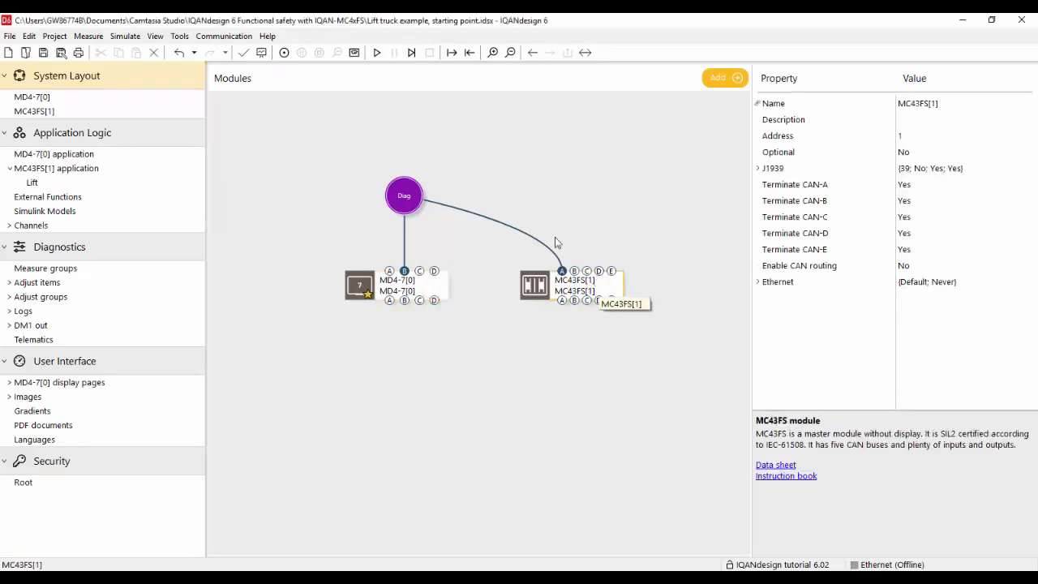
left_click(68, 171)
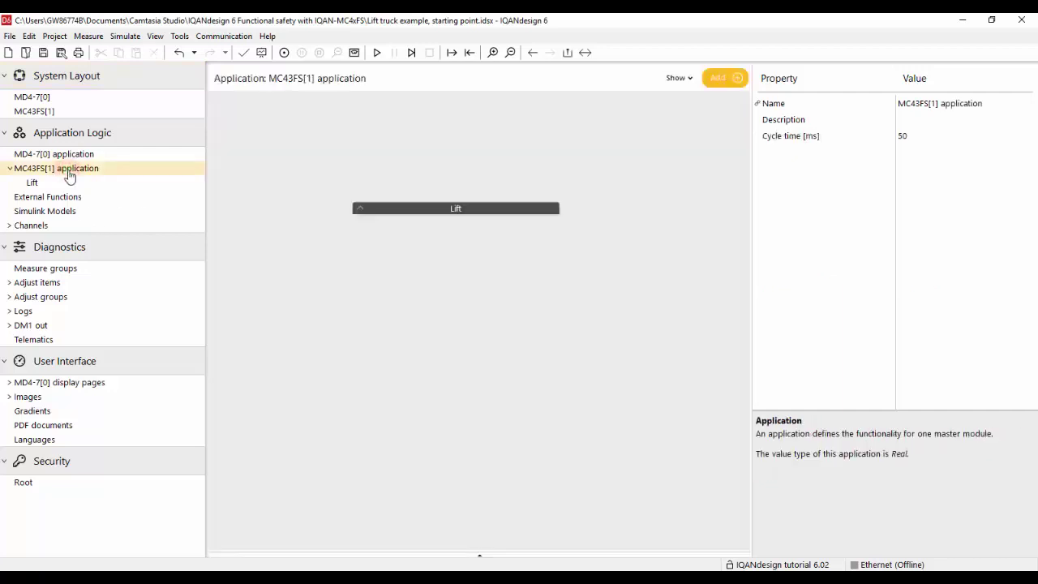
left_click(408, 209)
left_click(409, 209)
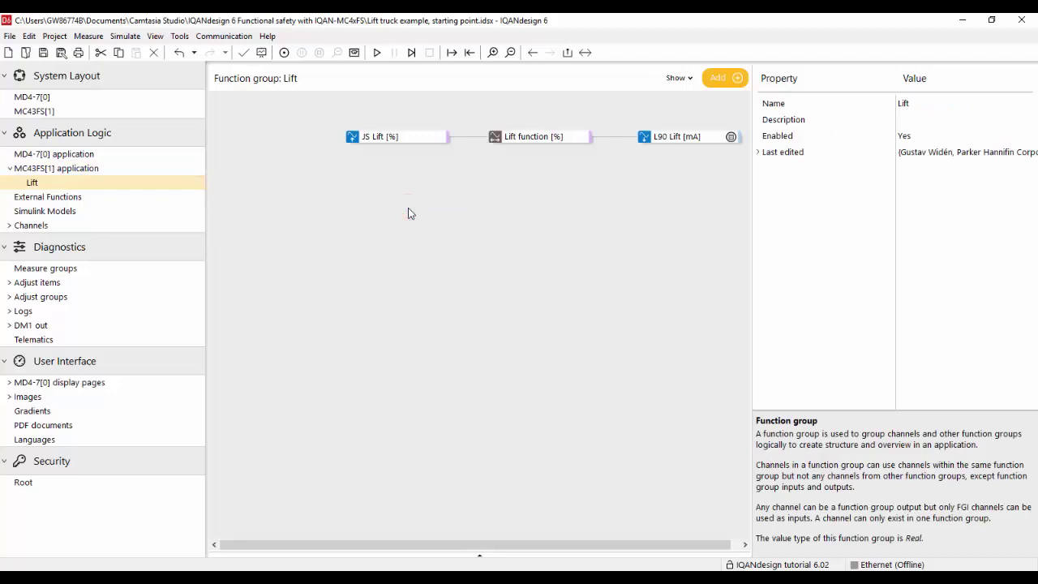
Review JS Lift's calibration of 500–4500 mV scaled to -100–100 %, and its Error value
left_click(396, 141)
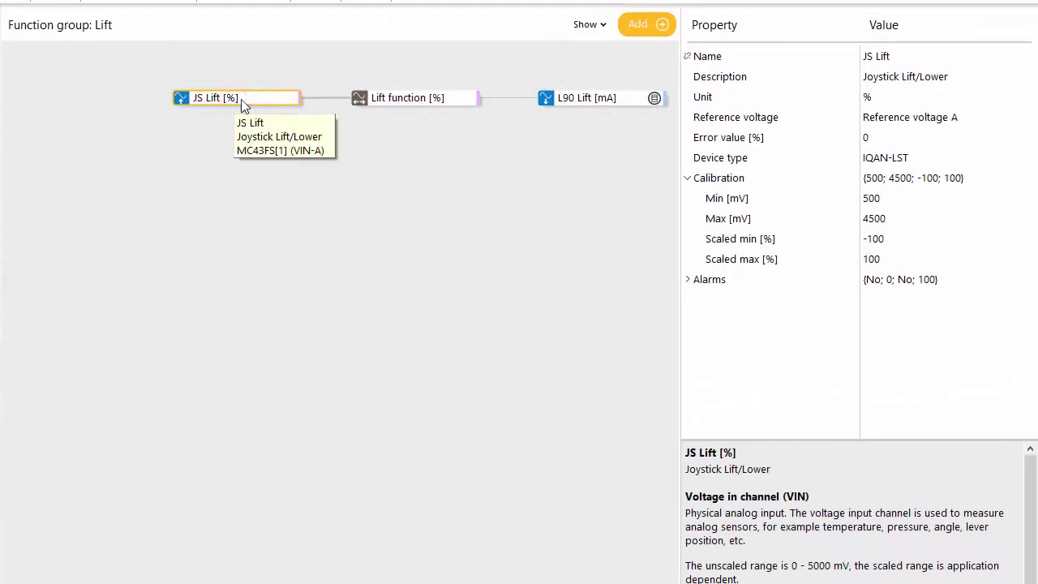
left_click(784, 203)
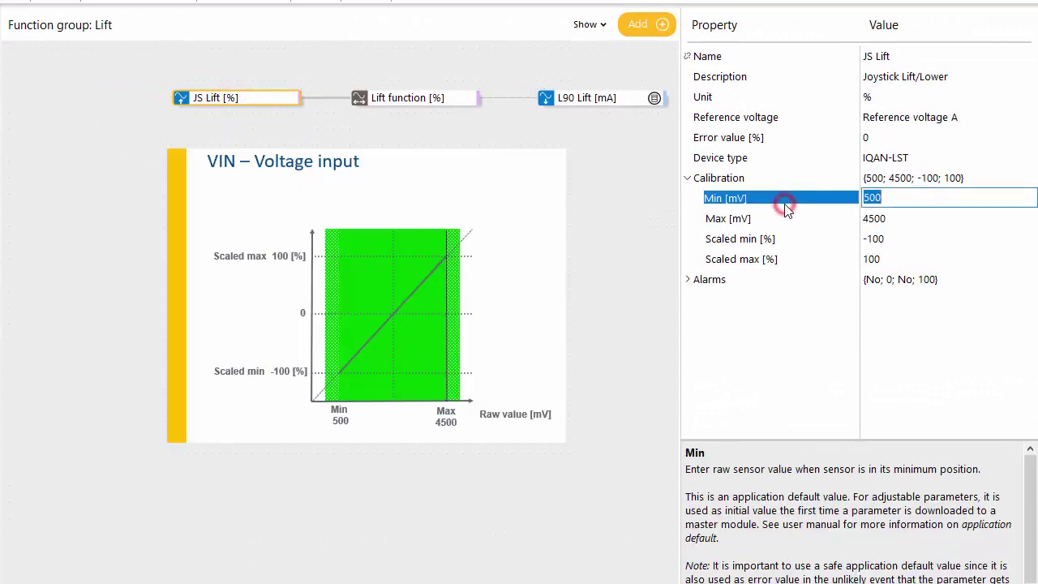
left_click(776, 219)
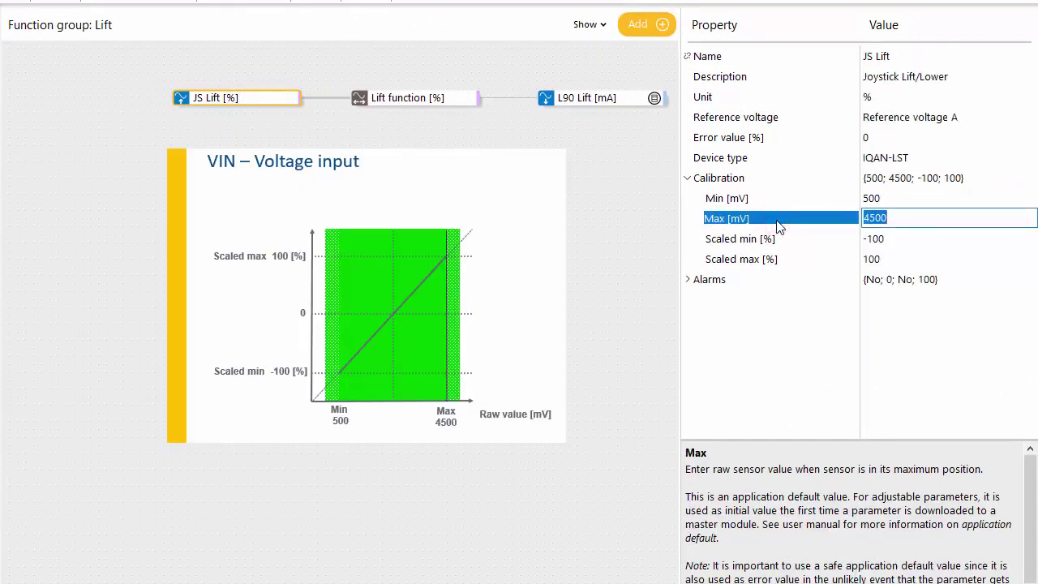
left_click(762, 238)
left_click(763, 261)
left_click(775, 237)
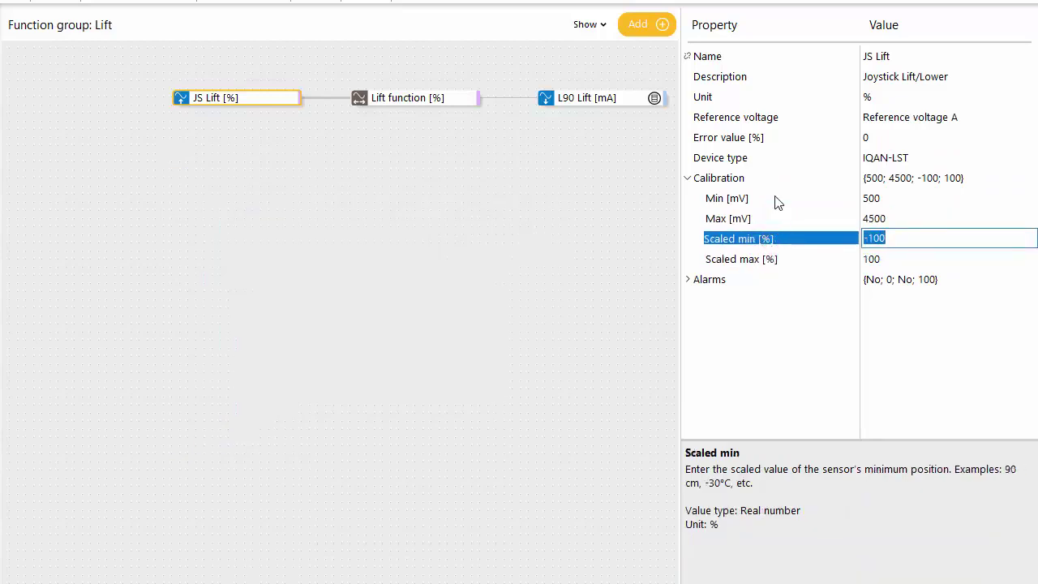
left_click(762, 138)
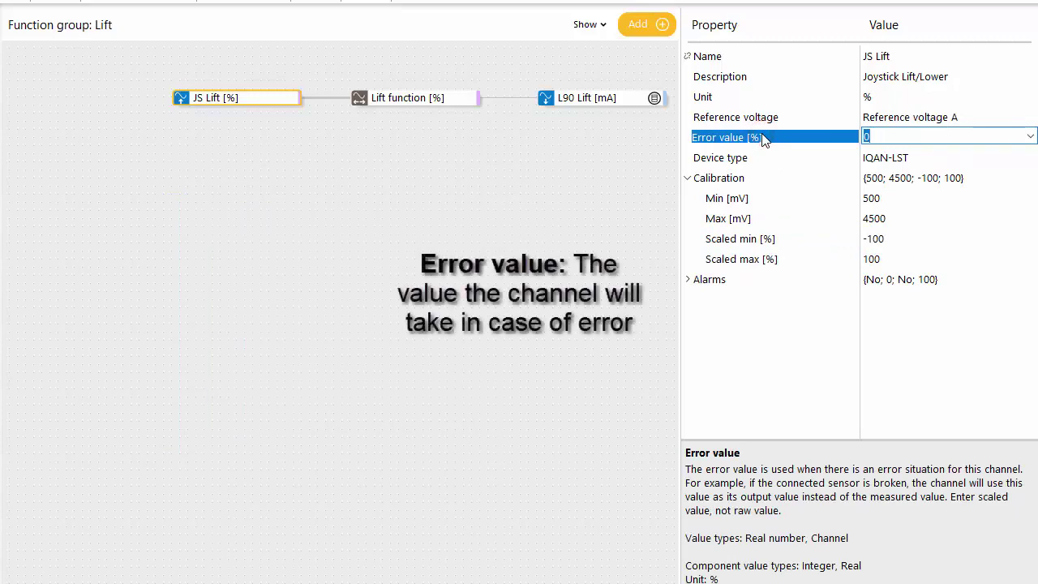
Check the Lift function vector points, with Point 2 In at -10 and Point 3 In at 10
left_click(434, 99)
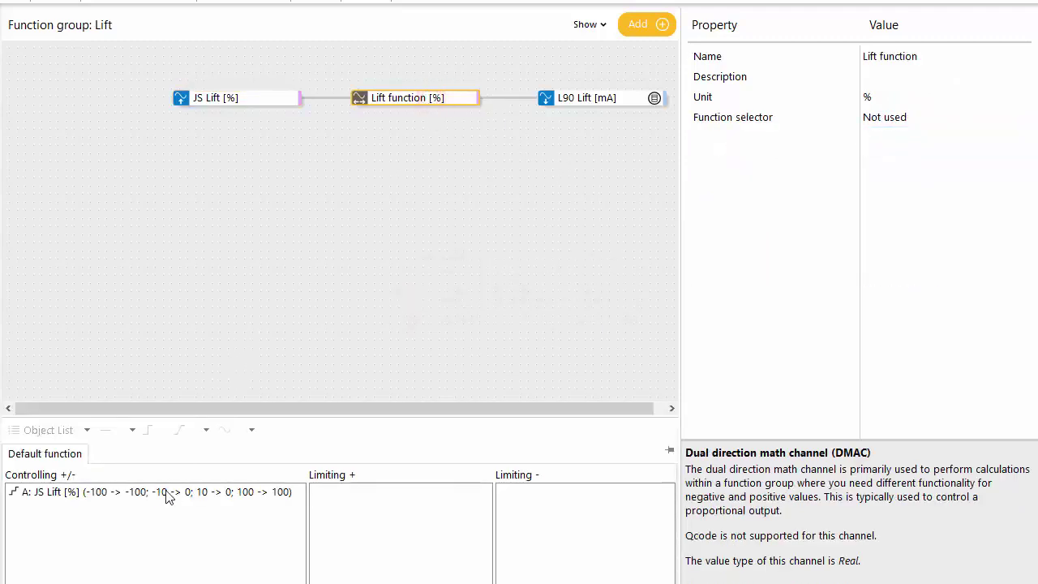
left_click(166, 493)
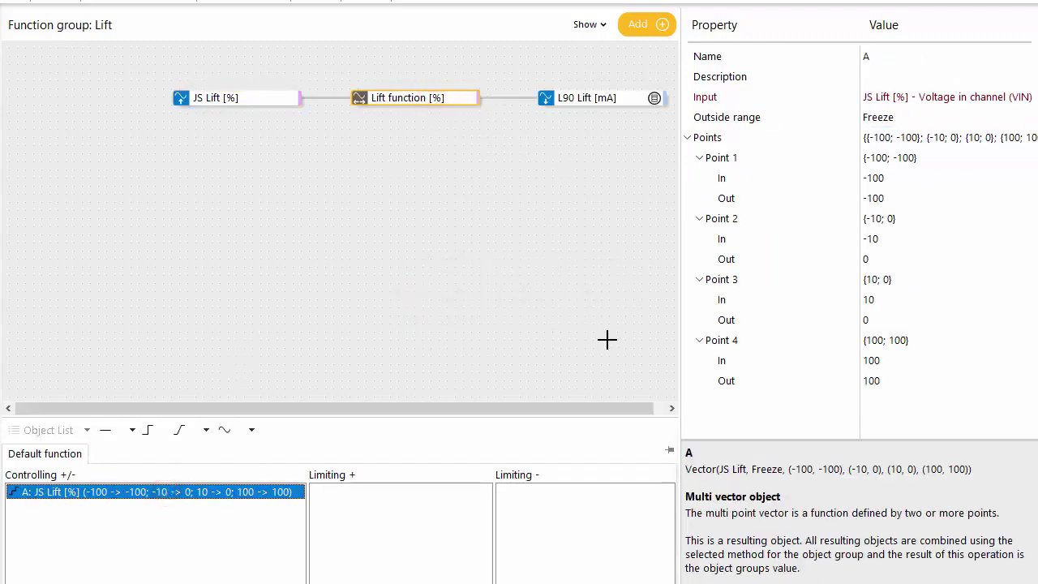
left_click(765, 240)
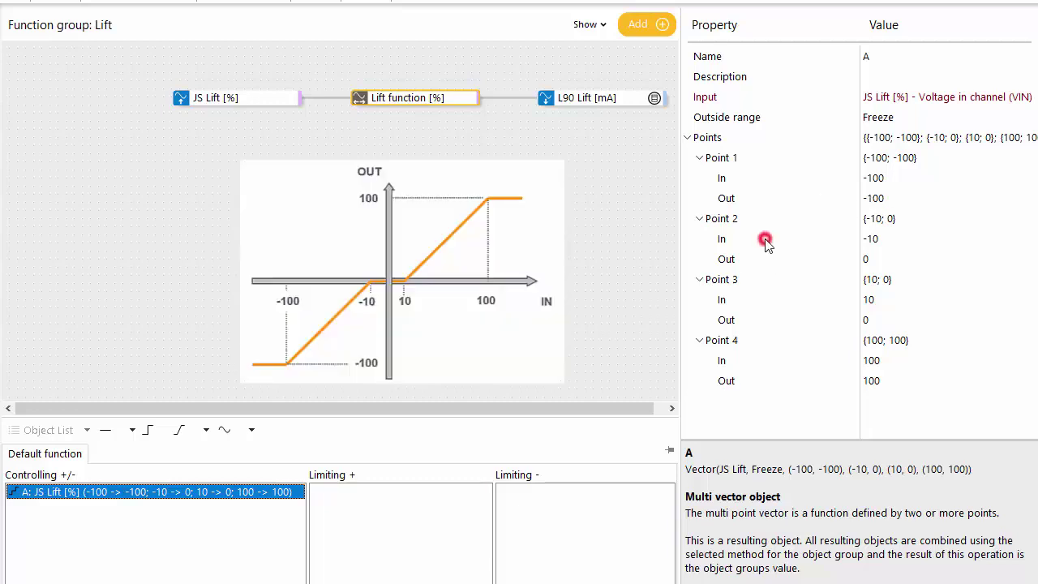
left_click(766, 299)
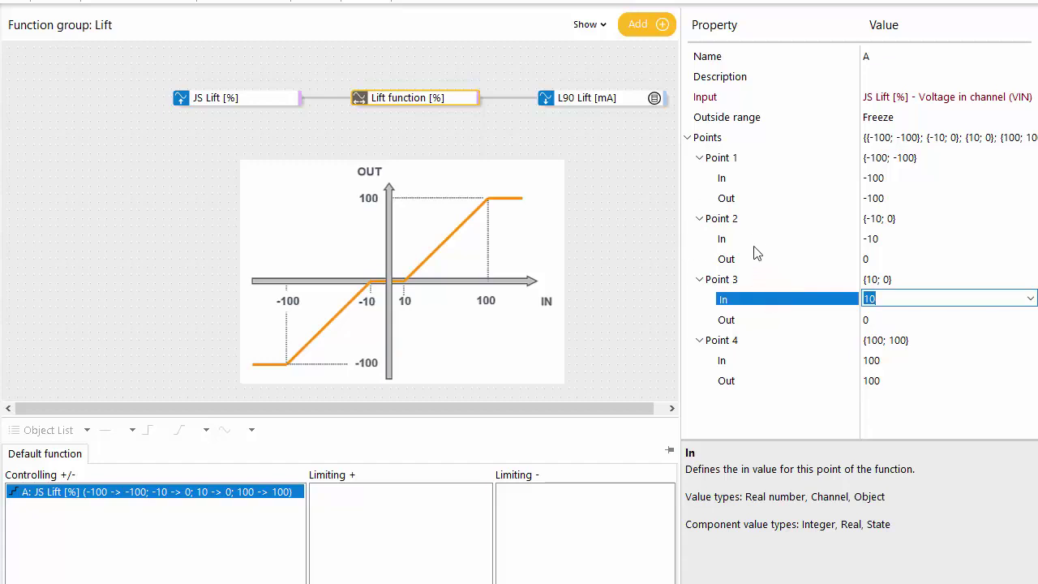
Trace L90 Lift with Ctrl+J to MC43FS[1] and show that module's description and document links
left_click(586, 98)
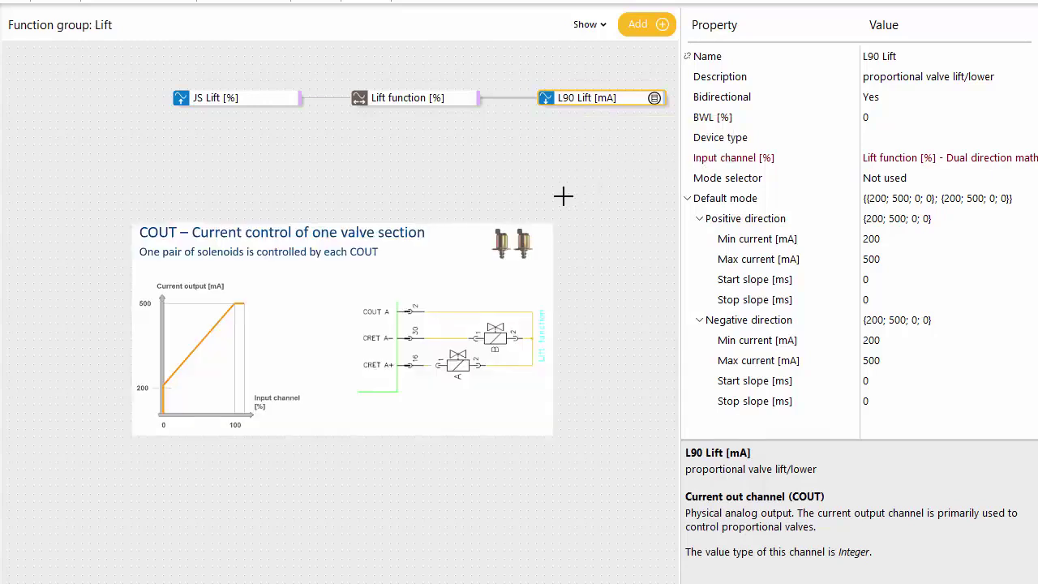
key("ctrl+j")
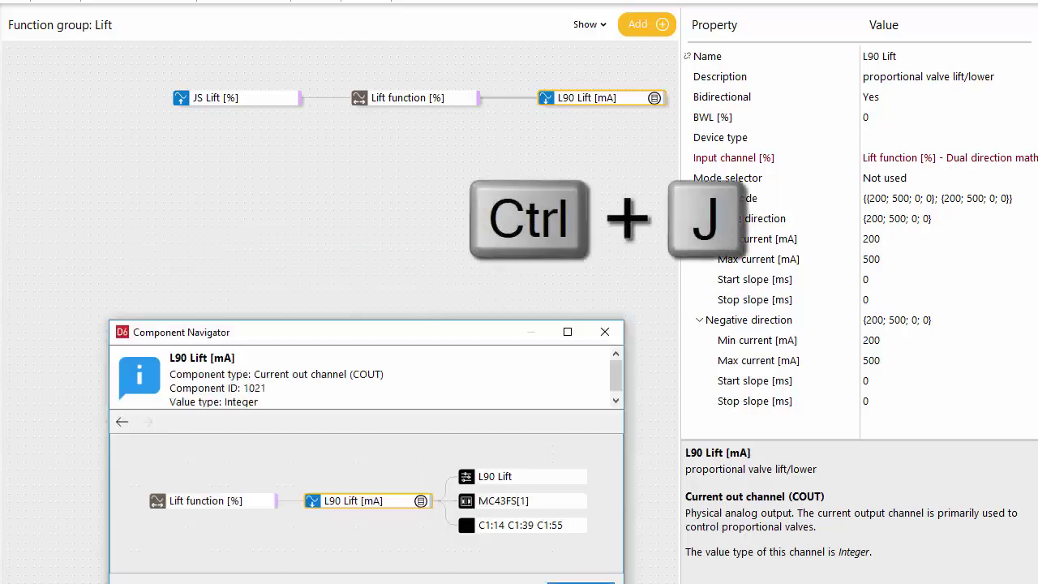
left_click(506, 503)
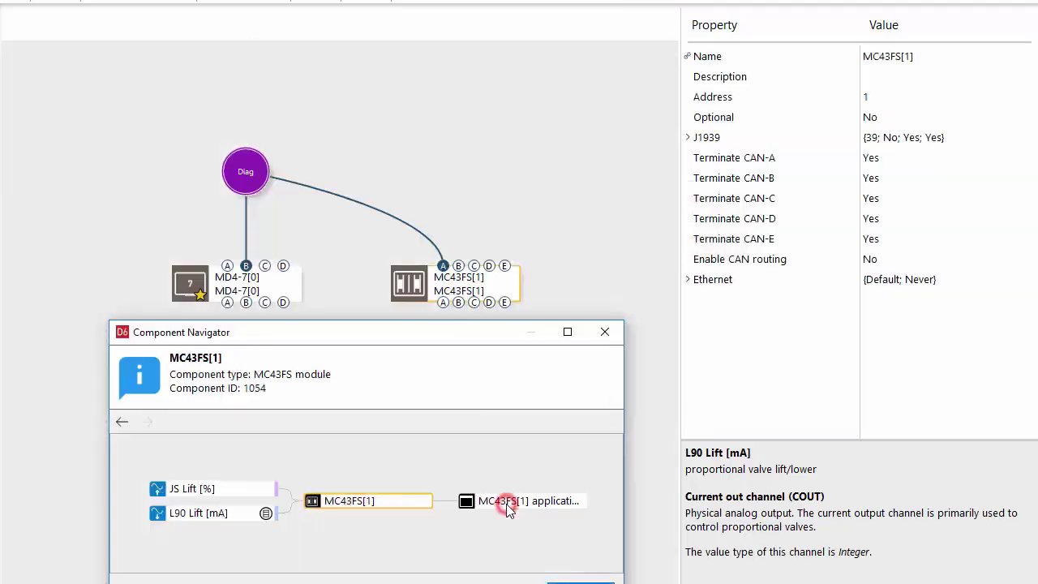
double_click(457, 284)
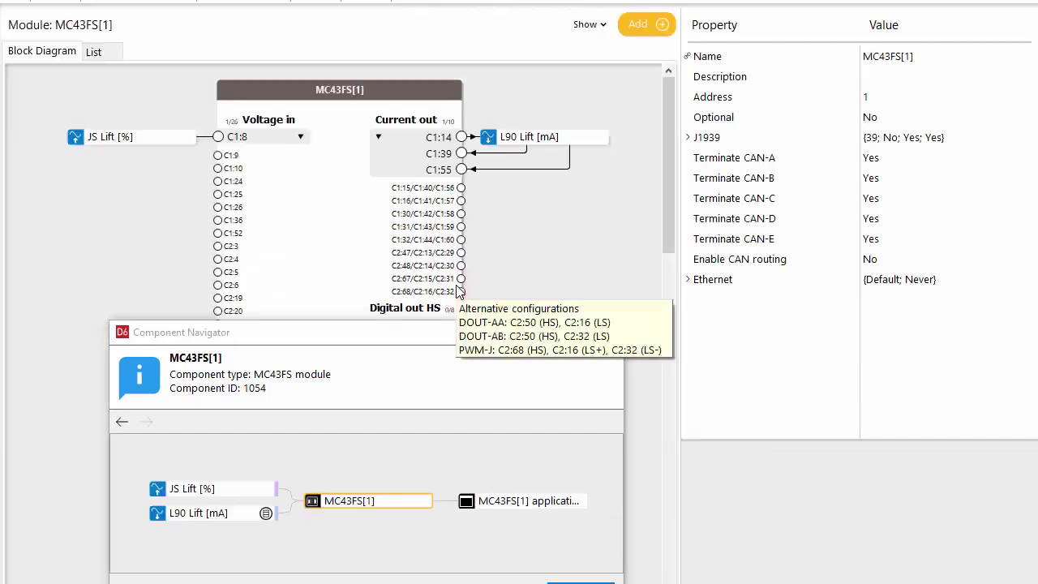
scroll(352, 189, "down", 1)
left_click(353, 191)
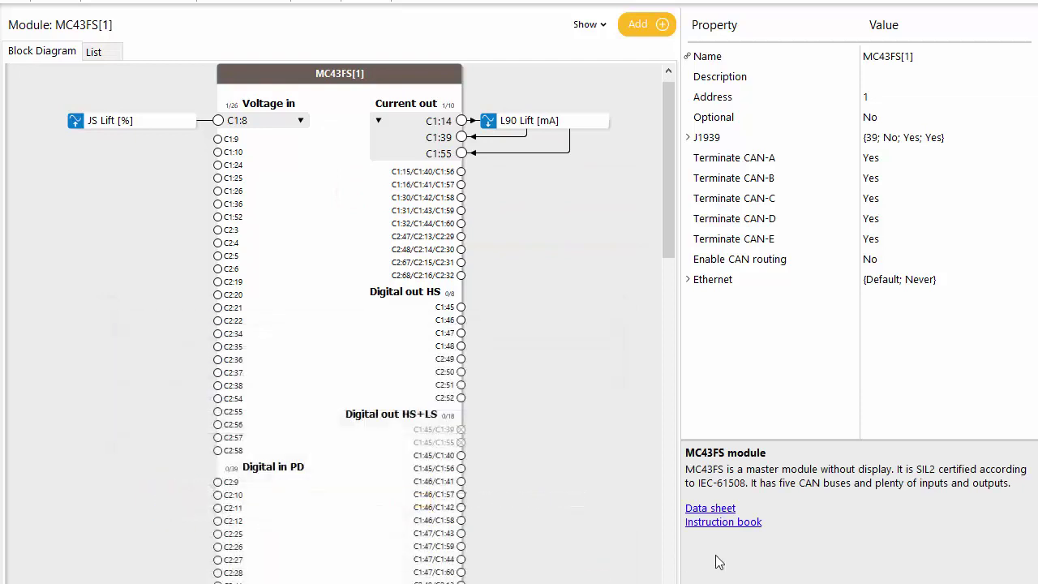
Open the IQAN-MC4x, -XC4x Instruction book PDF from the controller's document link
left_click(742, 523)
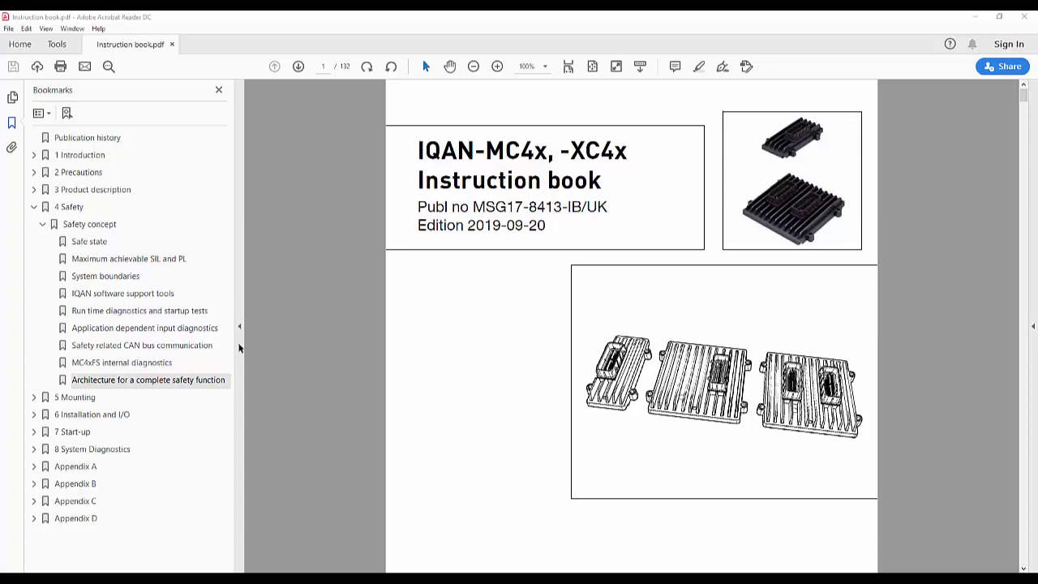
Go to 'Architecture for a complete safety function' and highlight the Input subsystem heading text, then deselect it
left_click(152, 384)
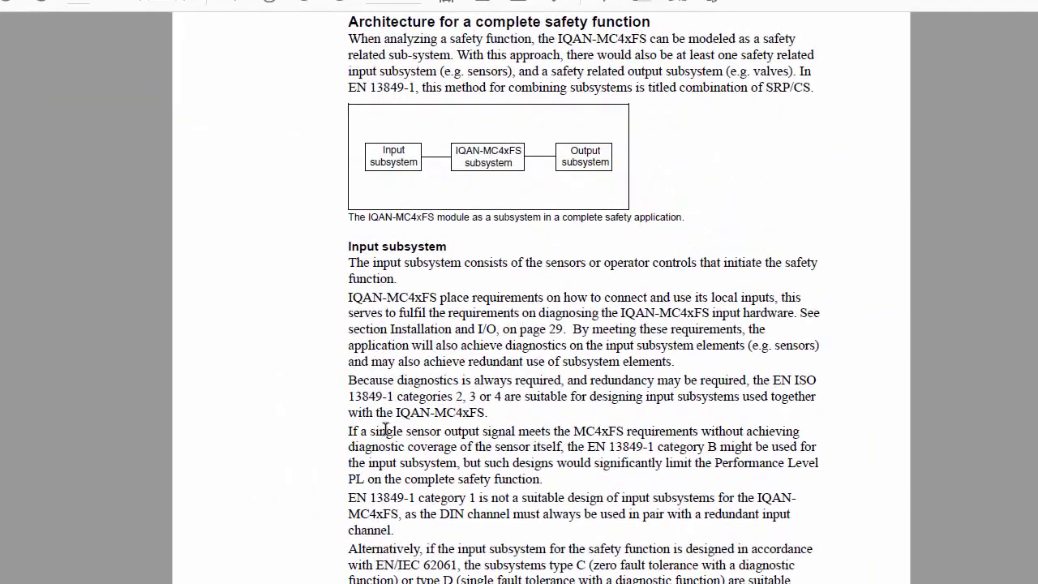
left_click(347, 245)
left_click_drag(347, 245, 459, 245)
left_click(572, 327)
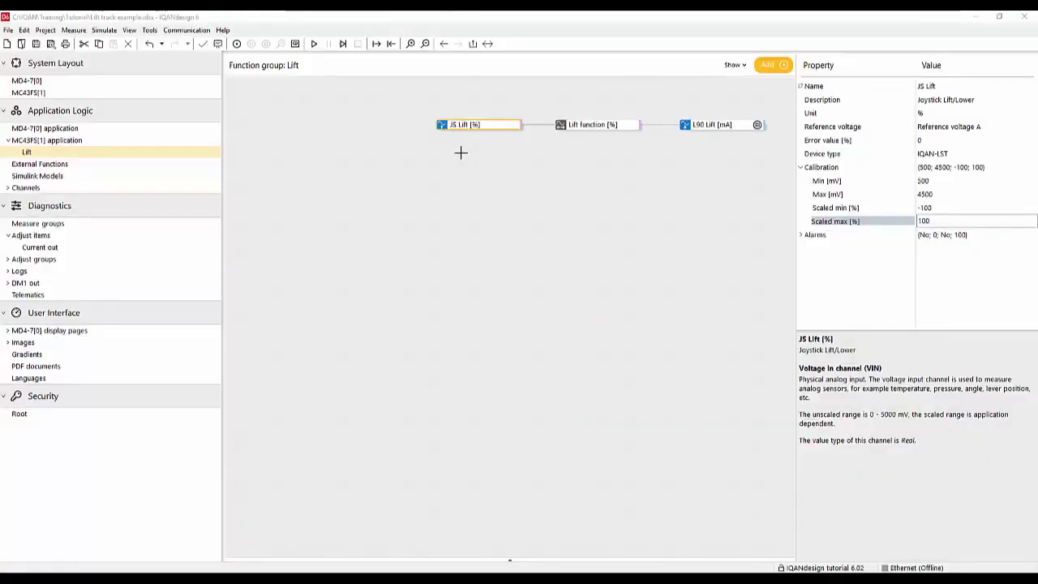
Add a new voltage input channel named 'JS lift secondary'
double_click(461, 153)
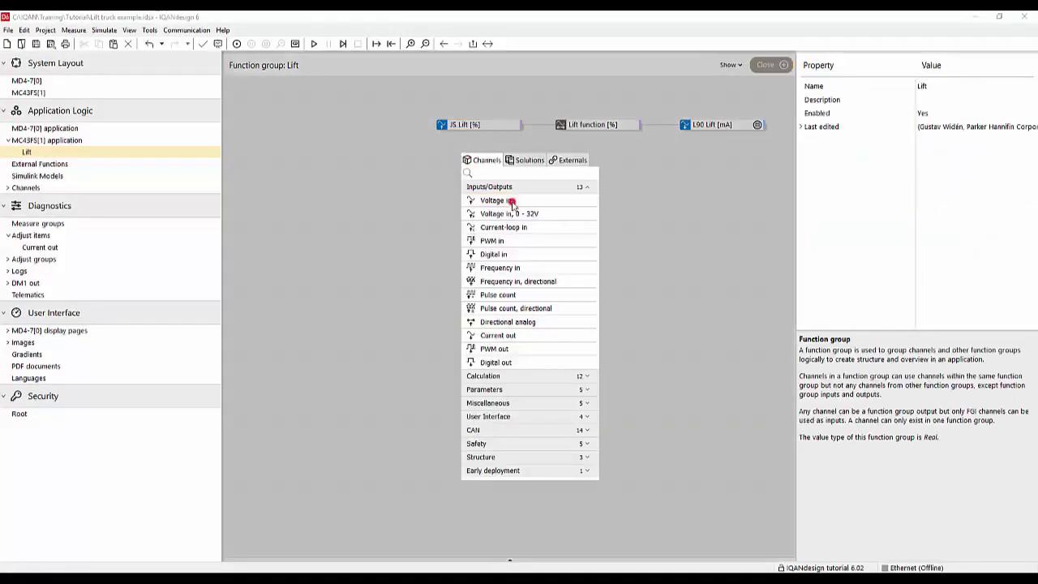
left_click(511, 202)
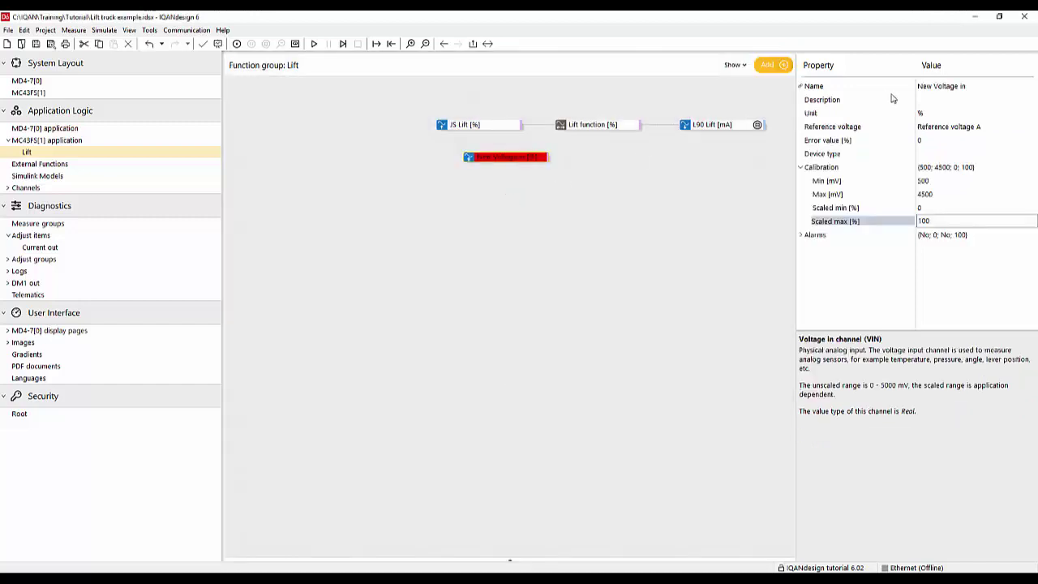
left_click(952, 93)
left_click(951, 93)
key("BackSpace")
type("JS lift secondary")
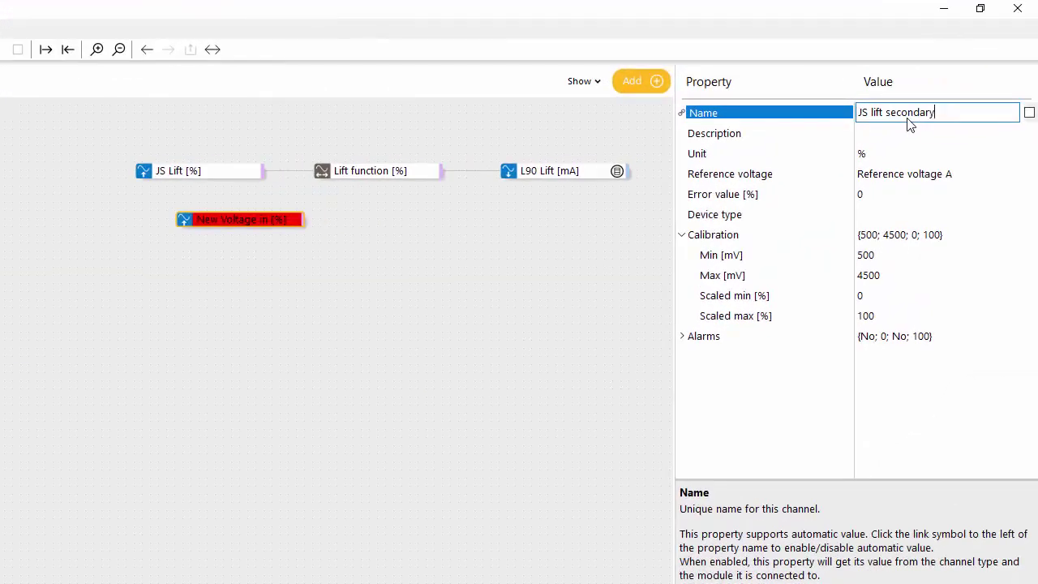
key("Return")
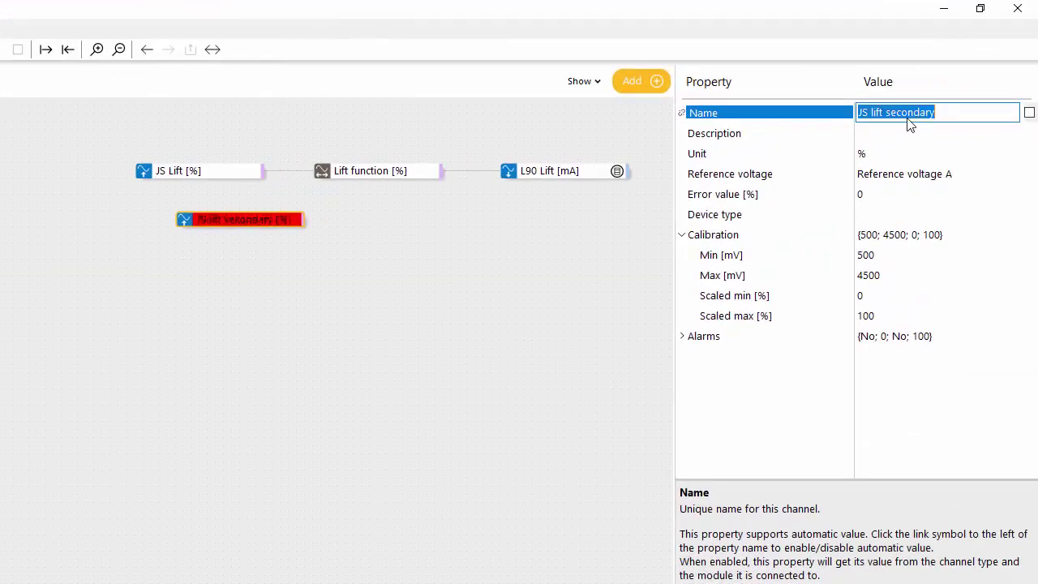
Set its Scaled min to 100 and Scaled max to -100, comparing against JS Lift's calibration
left_click(897, 300)
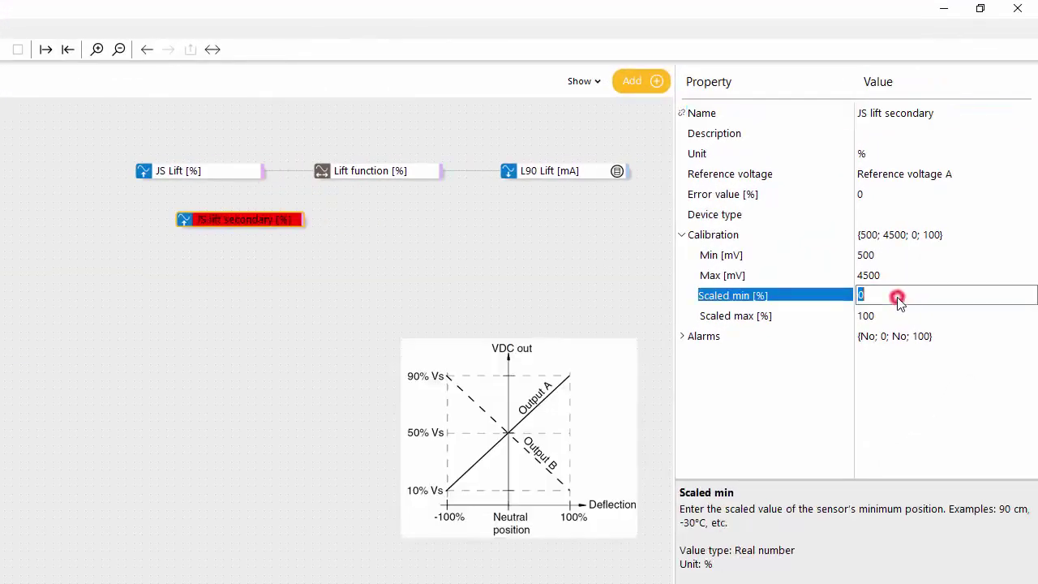
type("100")
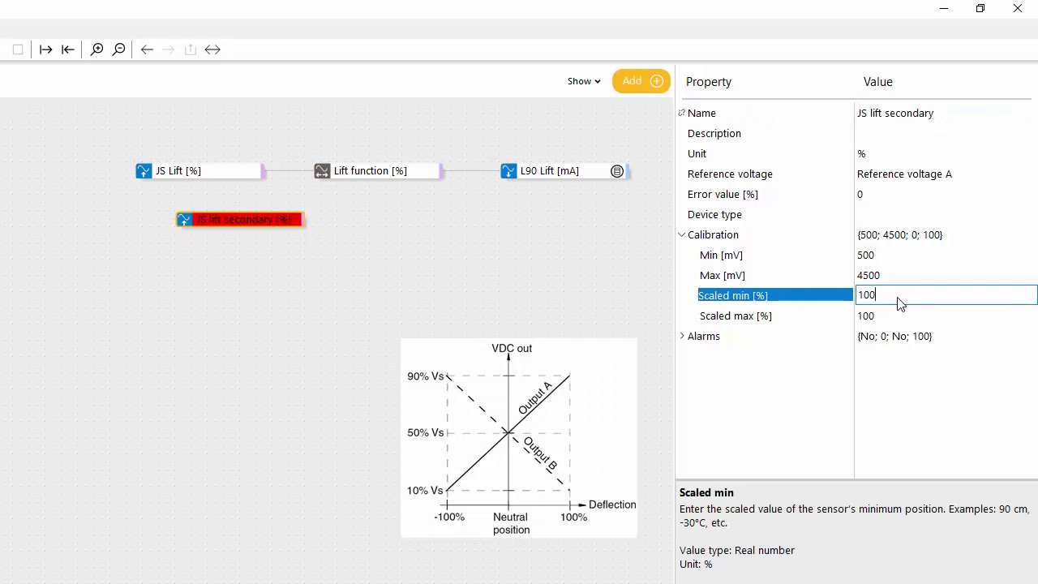
key("Tab")
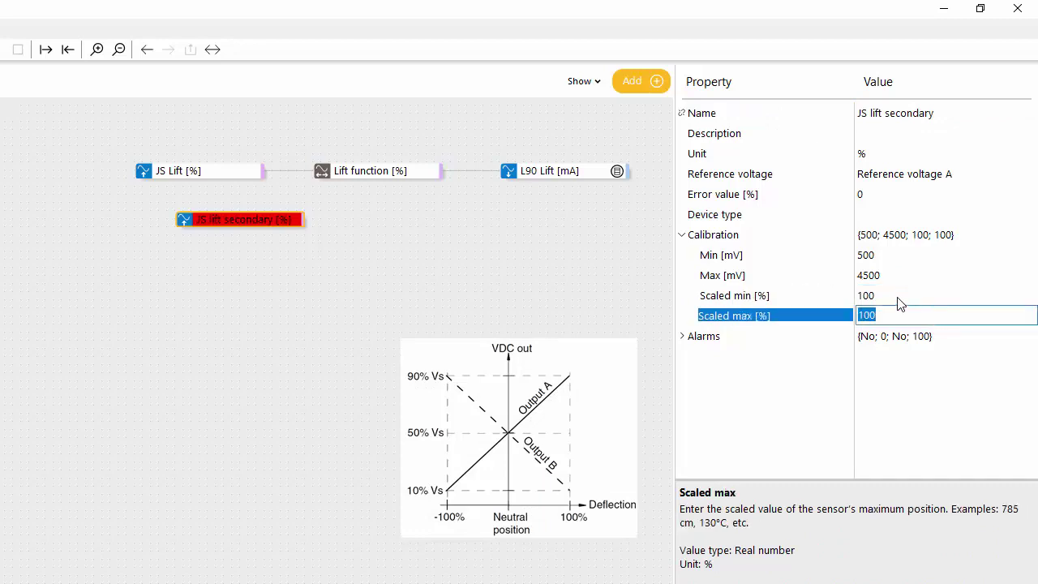
type("-100")
key("Return")
left_click(194, 177)
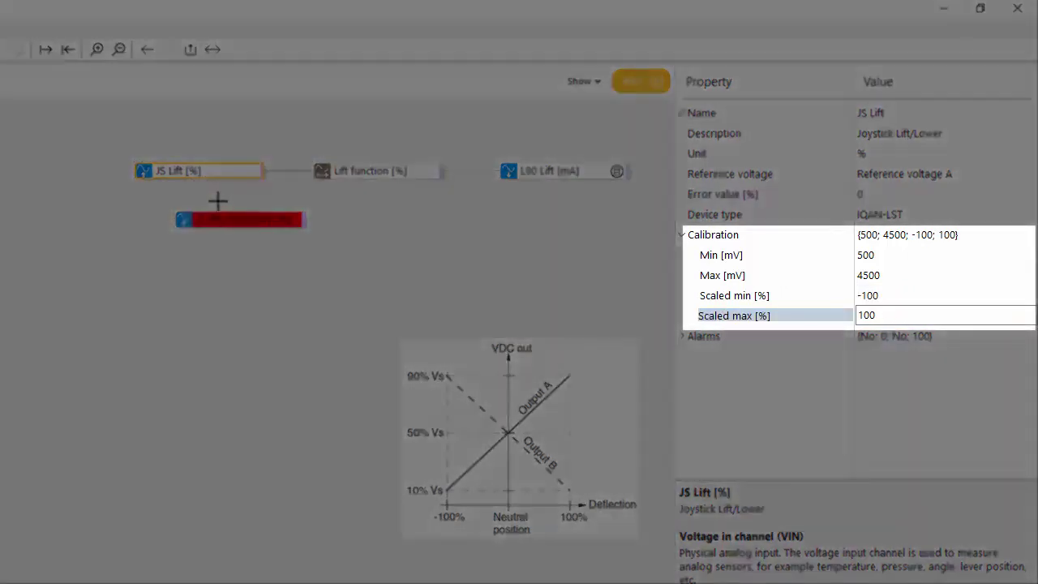
left_click(230, 223)
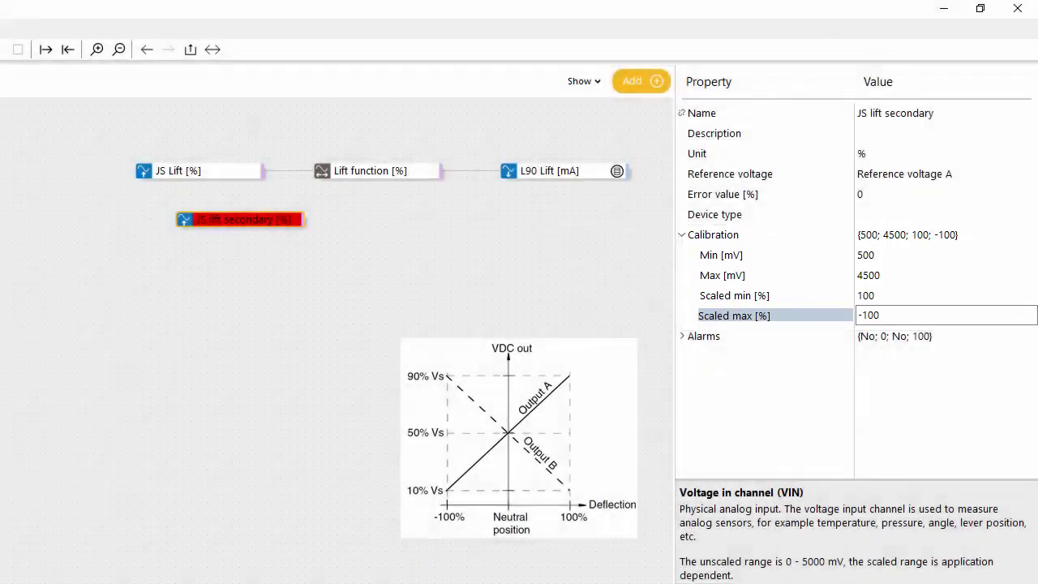
Assign JS lift secondary to MC43FS[1] and duplicate Lift function's vector A as vector B
left_click_drag(232, 225, 0, 143)
left_click_drag(261, 106, 95, 96)
left_click(595, 126)
left_click(266, 414)
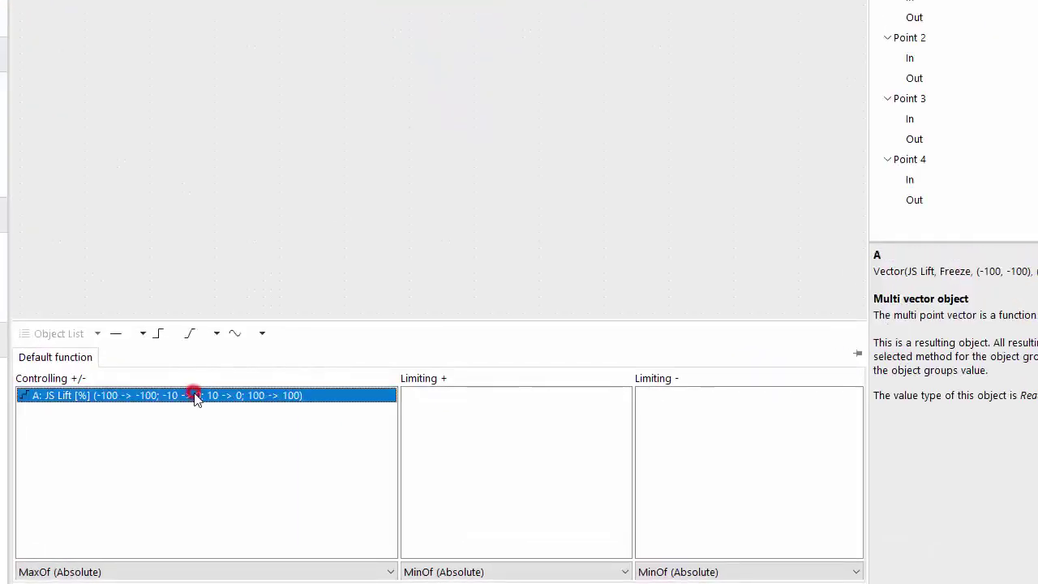
key("ctrl+c")
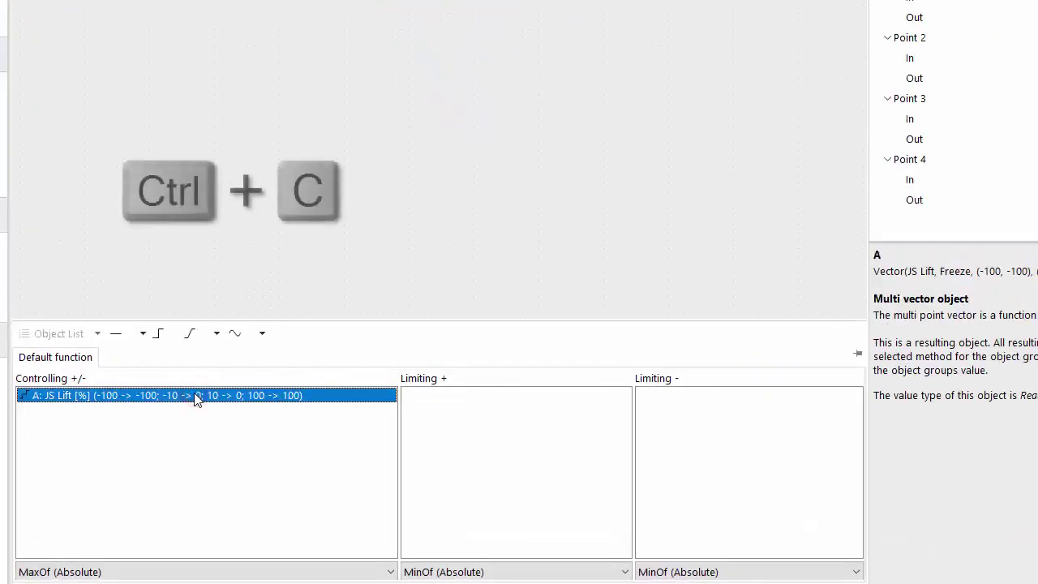
key("ctrl+v")
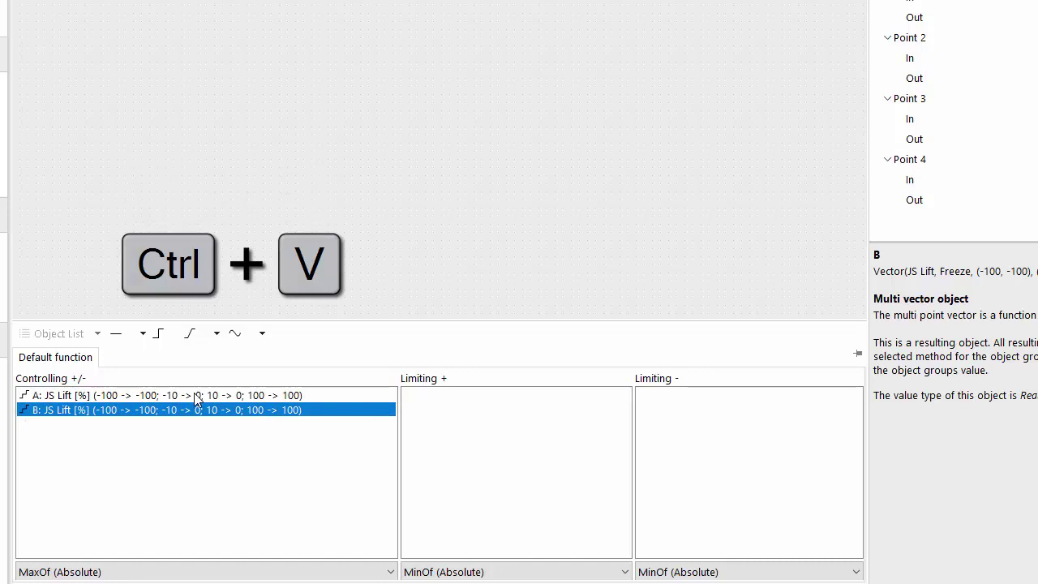
Make JS lift secondary vector B's input and combine vectors with MinOf (Absolute)
left_click(985, 51)
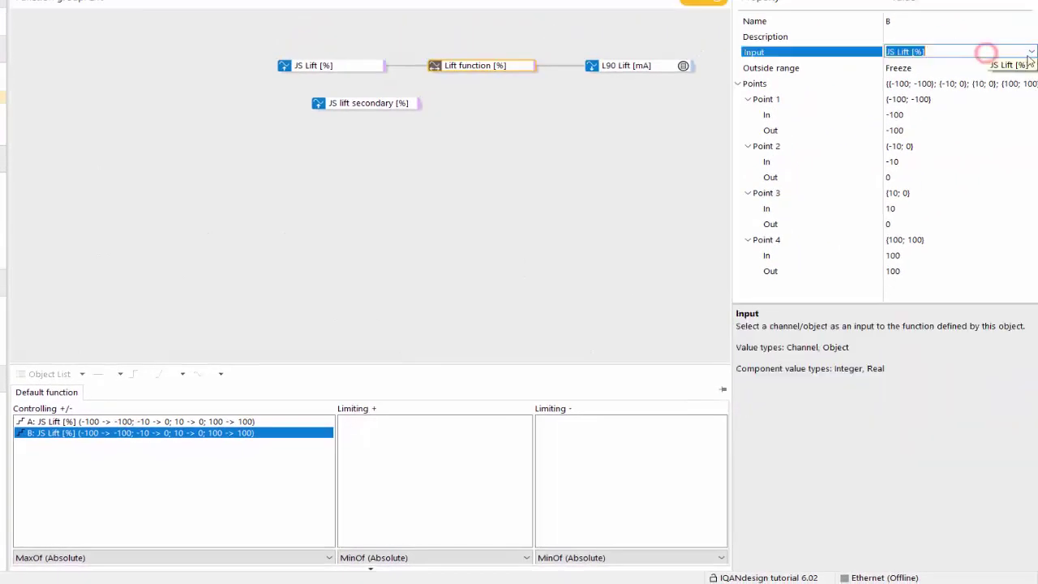
left_click(1029, 51)
mouse_move(964, 116)
left_click(880, 127)
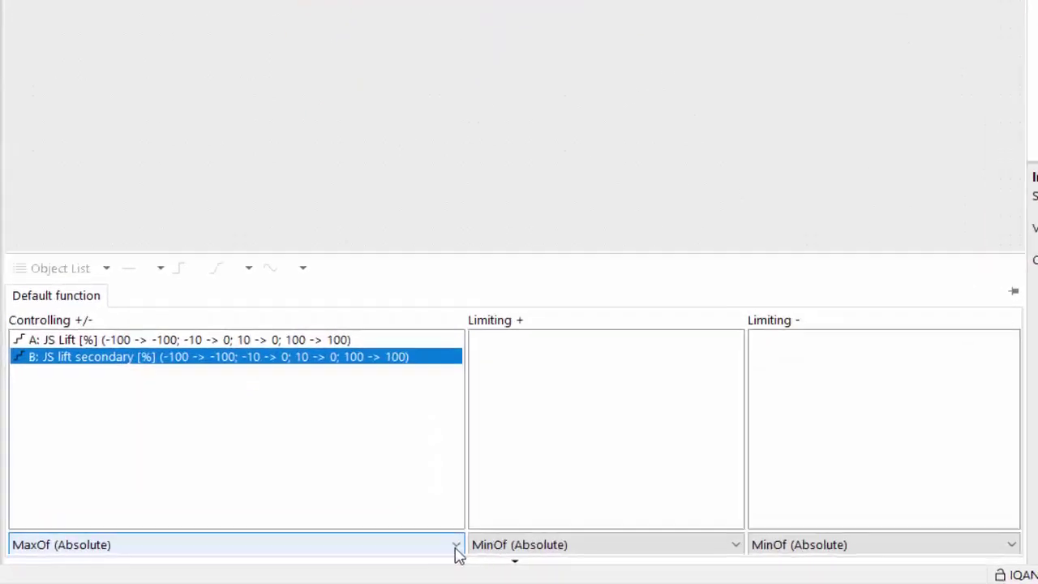
left_click(337, 556)
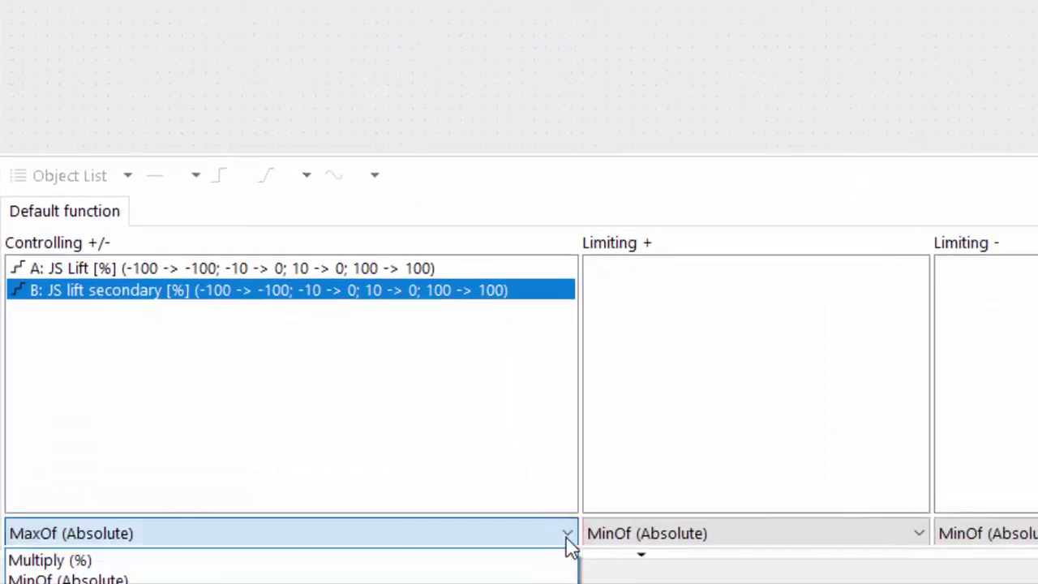
left_click(529, 578)
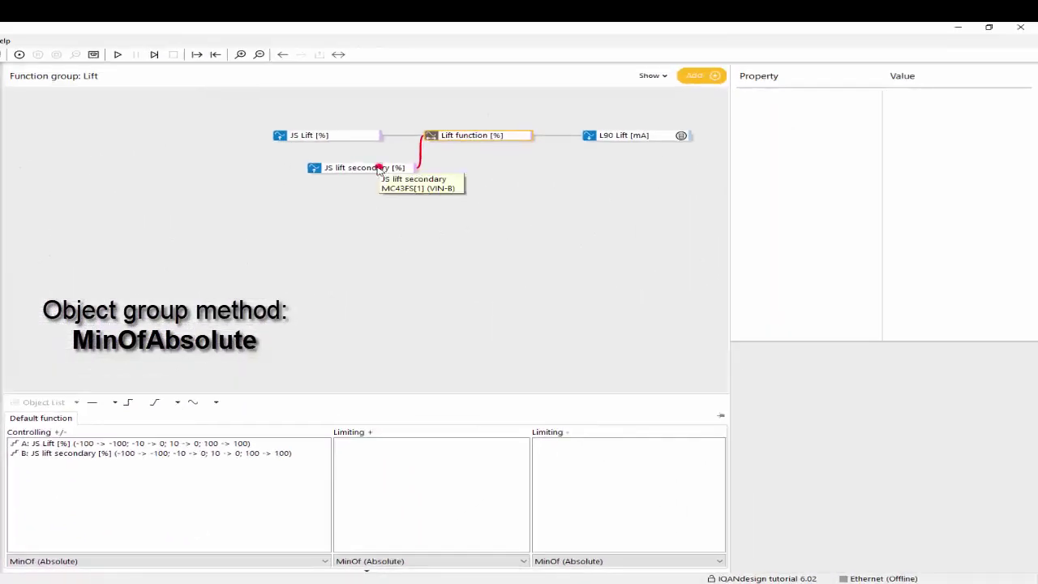
left_click_drag(379, 168, 365, 168)
Apply Auto order in the Calculation order dialog so JS lift secondary precedes Lift function and L90 Lift
left_click(469, 136)
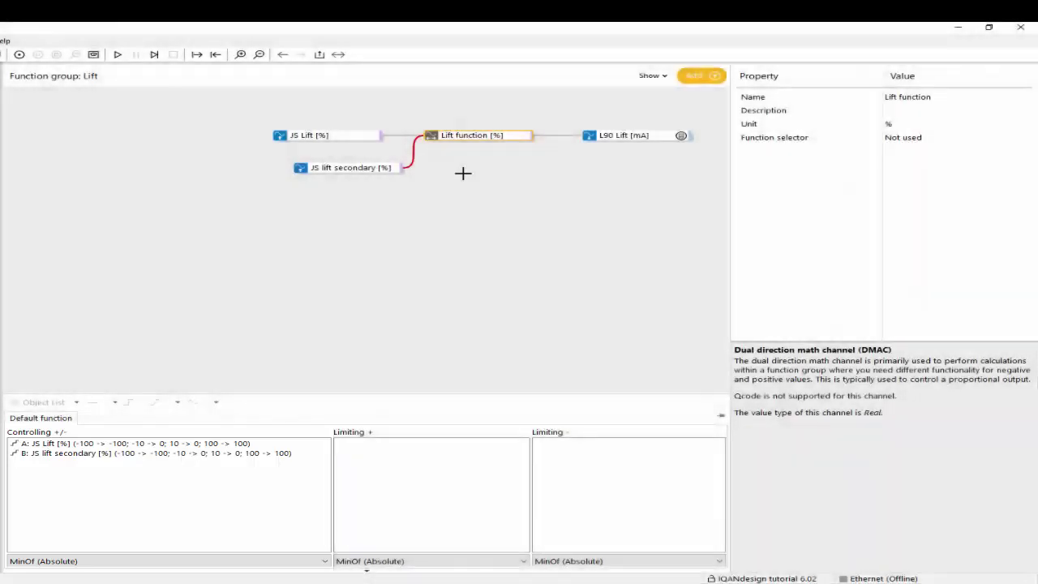
right_click(463, 173)
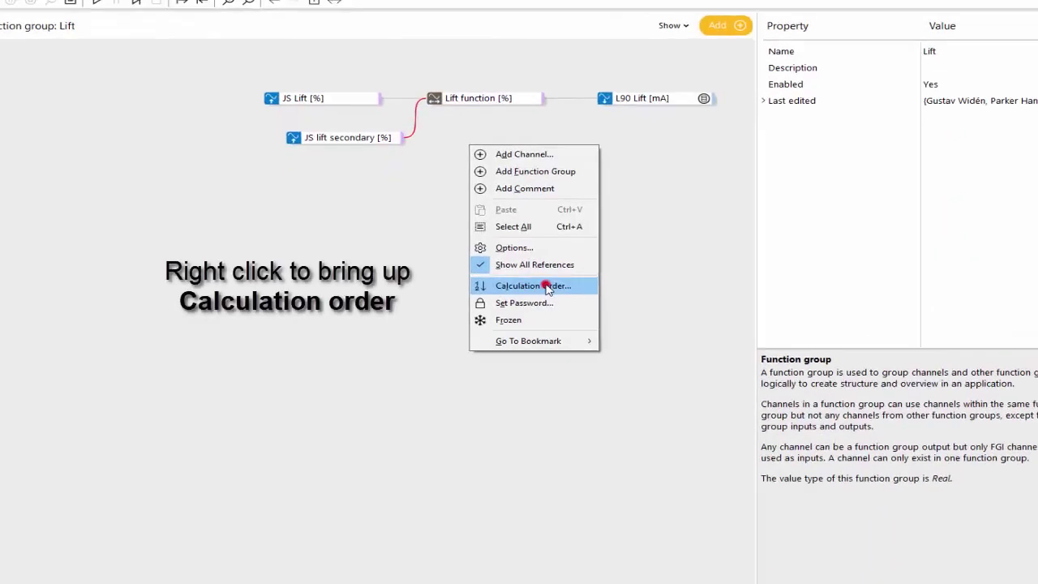
left_click(531, 287)
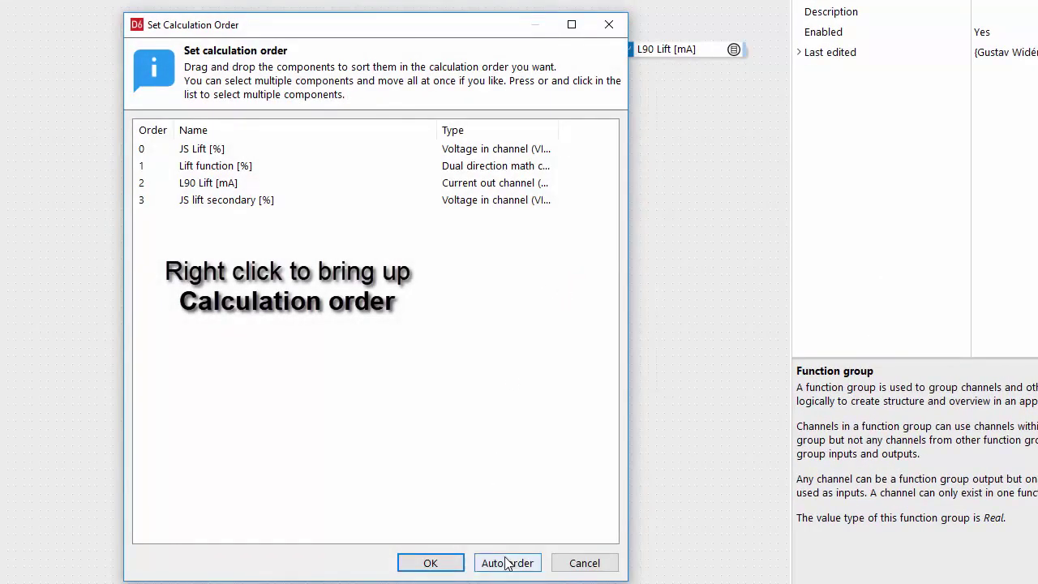
left_click(502, 558)
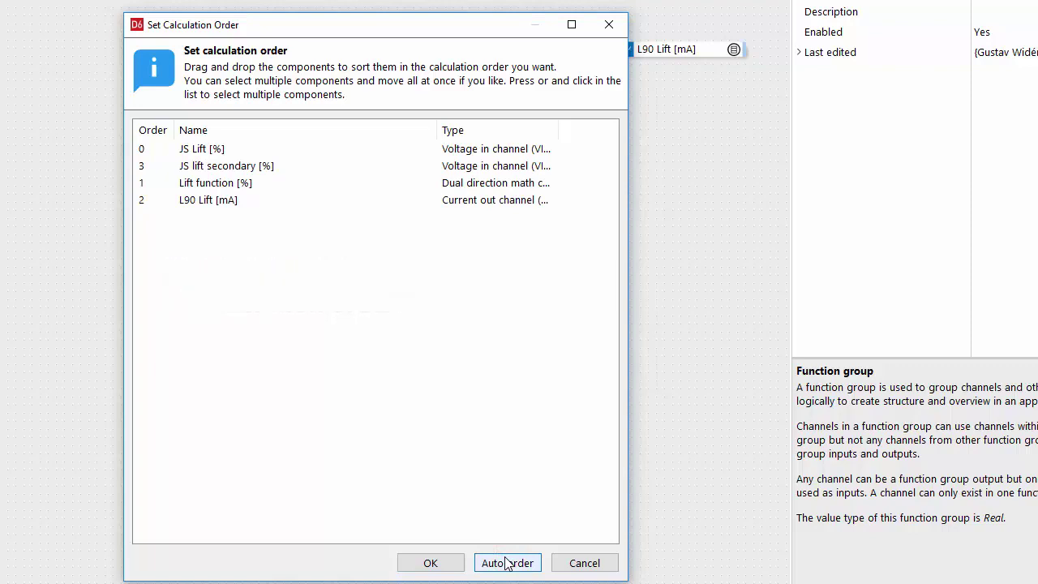
Accept the new calculation order, then open MC43FS[1] application's Lift group in IQANsimulate
left_click(442, 563)
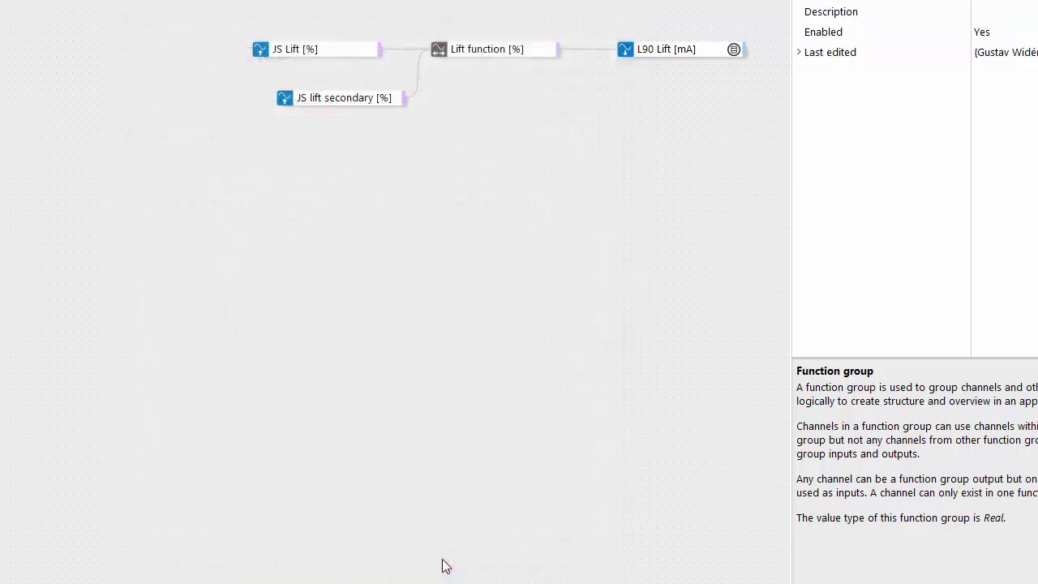
left_click(484, 164)
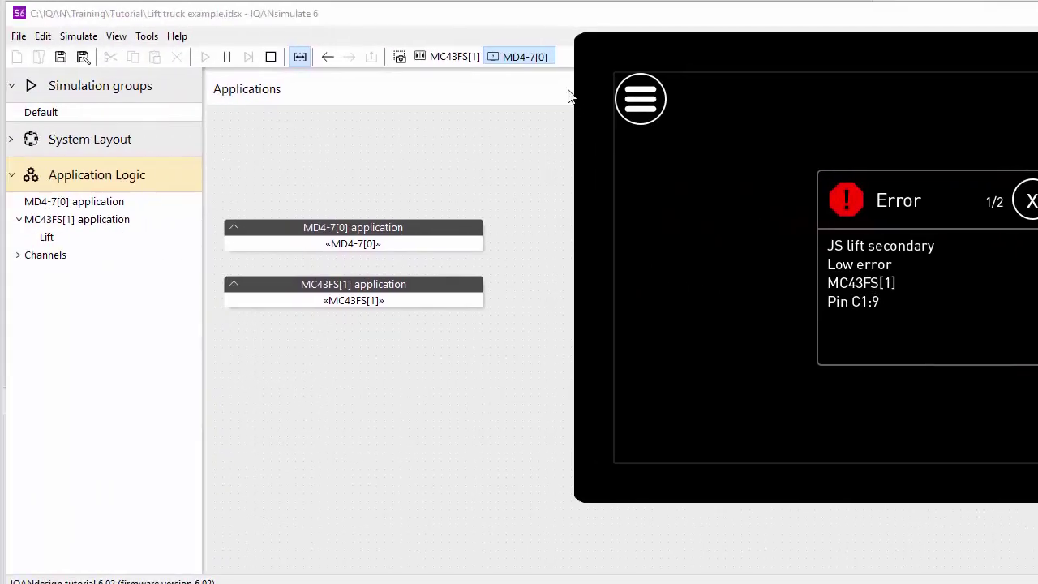
double_click(373, 299)
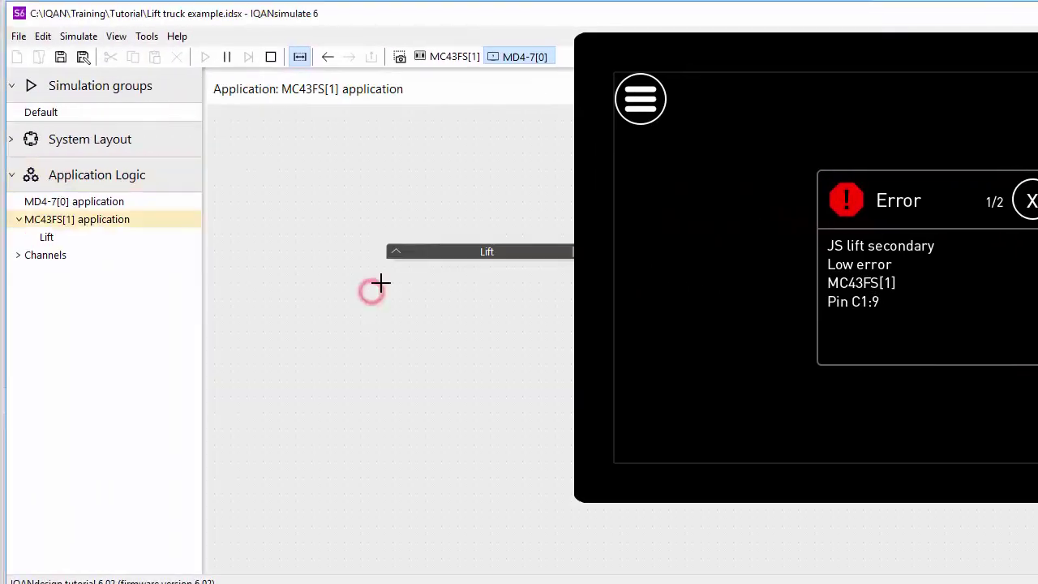
double_click(449, 256)
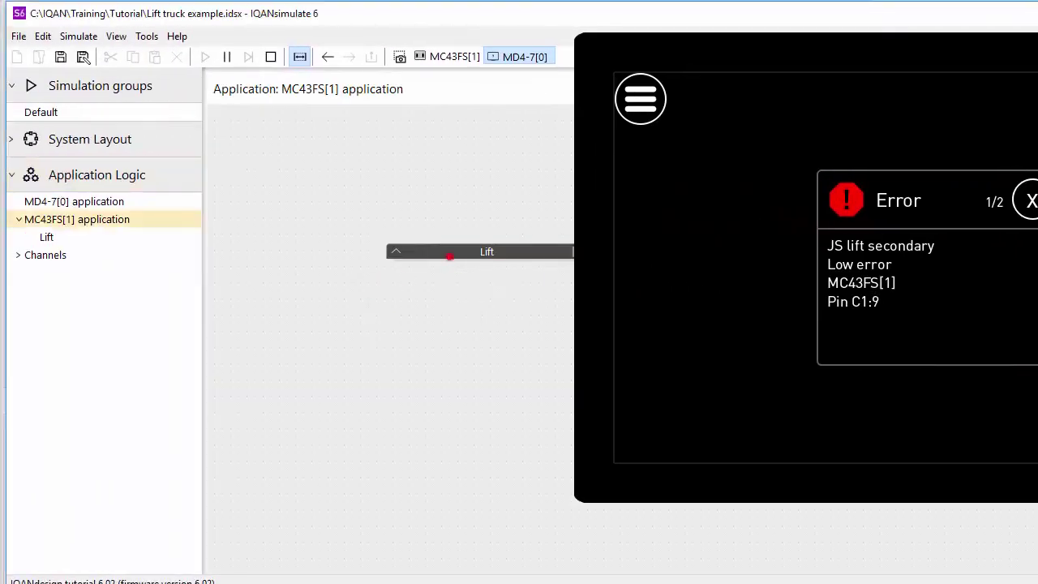
Close the MD4-7[0] display simulation and set JS lift secondary to 45 %
left_click(536, 57)
mouse_move(645, 234)
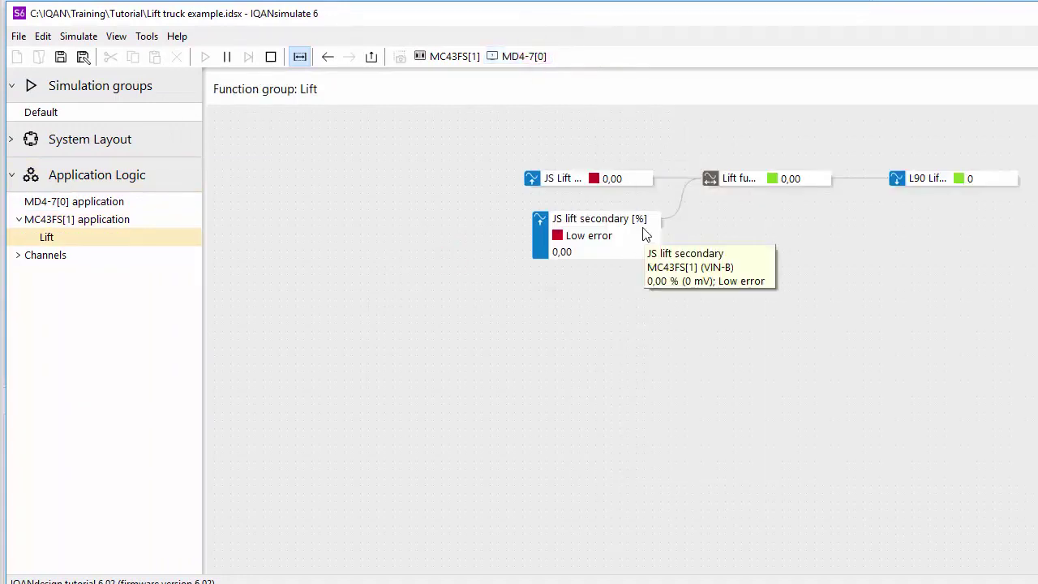
left_click(610, 219)
mouse_move(554, 268)
left_mouse_down()
mouse_move(585, 273)
mouse_move(571, 269)
left_mouse_up()
left_click_drag(672, 359, 143, 114)
Add both joystick inputs to the Default group shown in %, and view live Lift function values
left_click(144, 114)
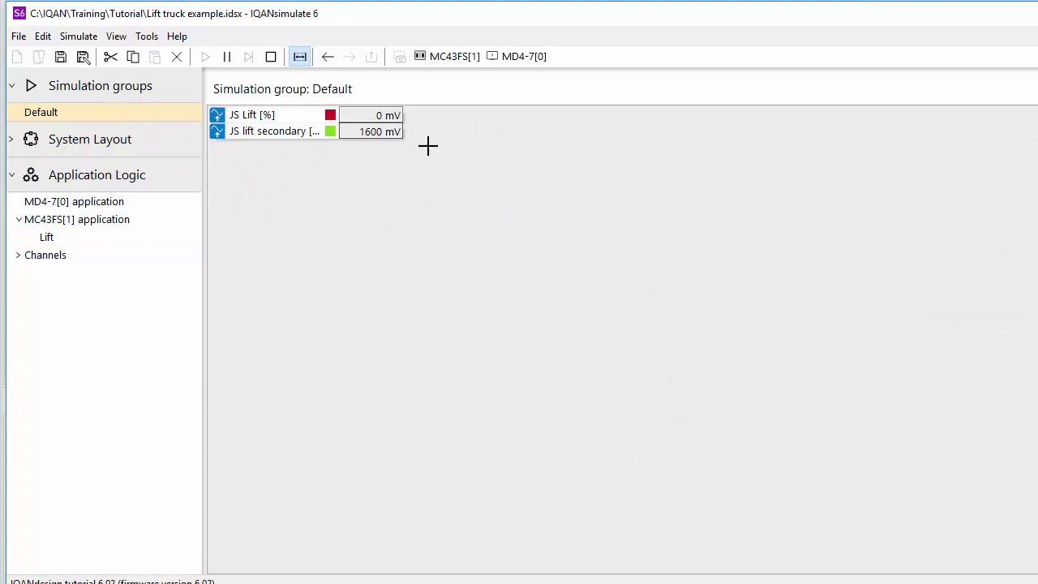
left_click(300, 58)
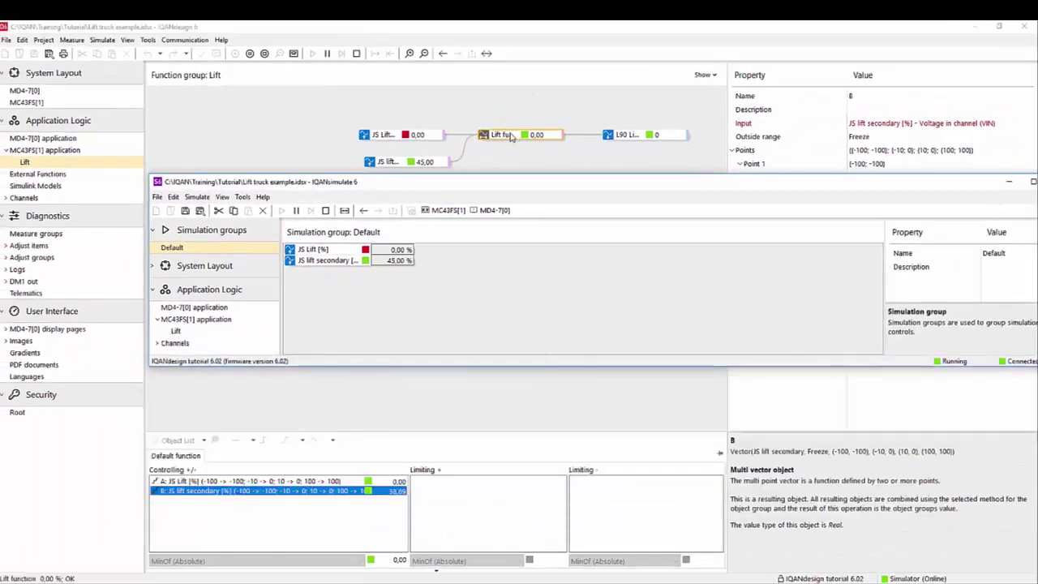
left_click(510, 136)
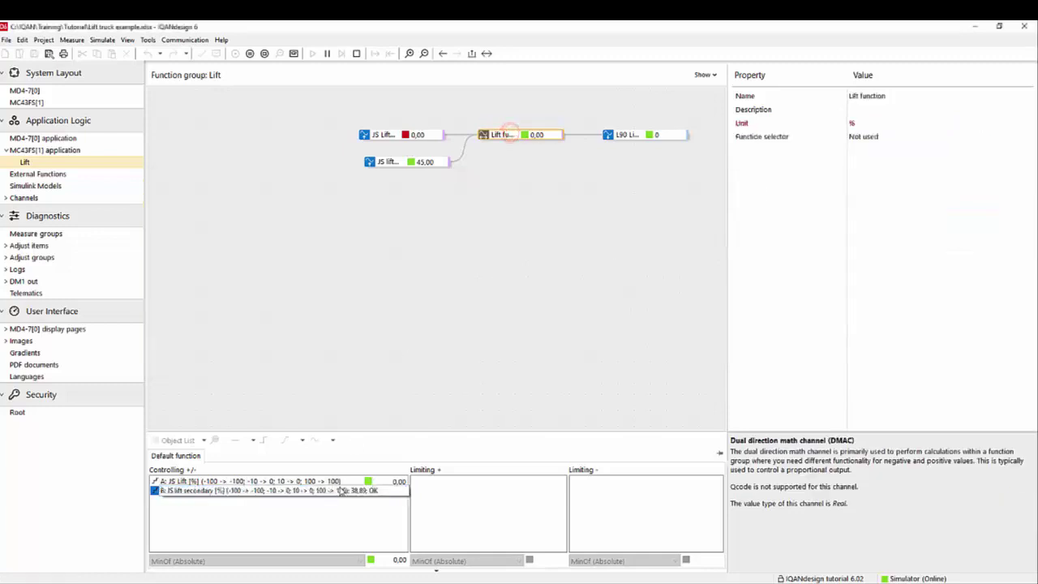
Back in the simulator, drive JS Lift to -80 %
key("alt+Tab")
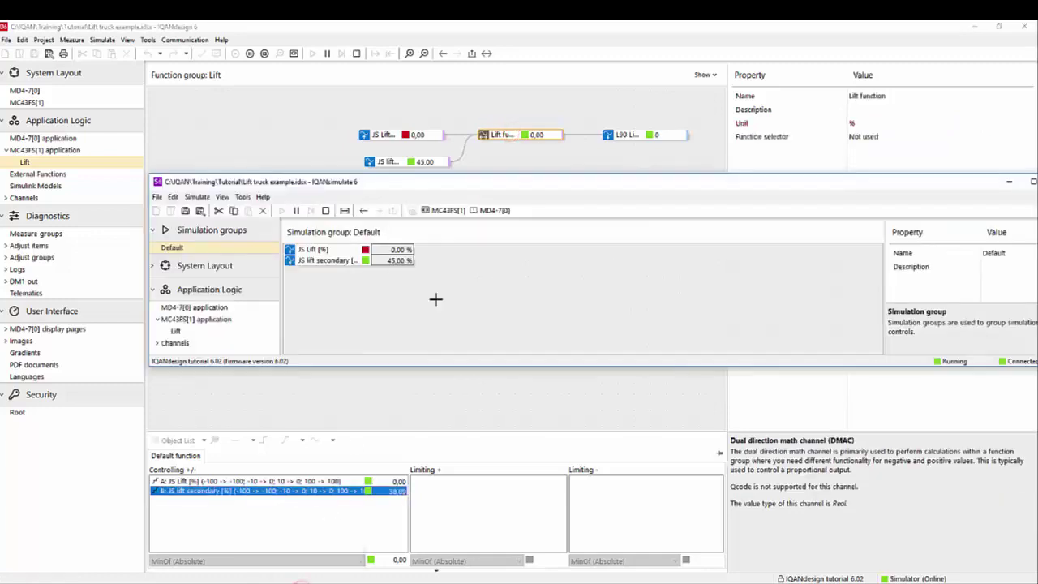
left_click(320, 259)
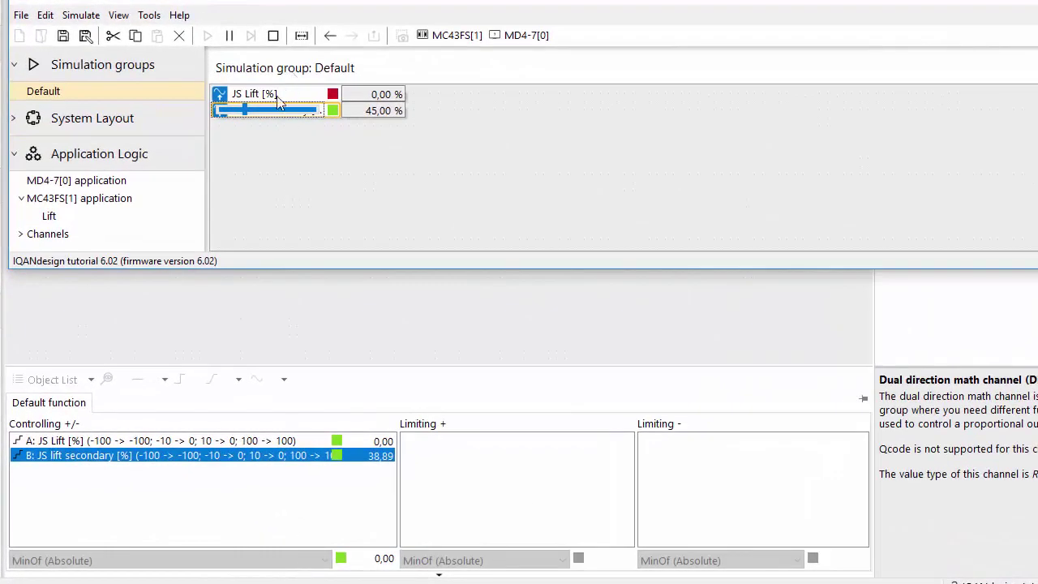
left_click(272, 95)
left_click_drag(272, 95, 237, 96)
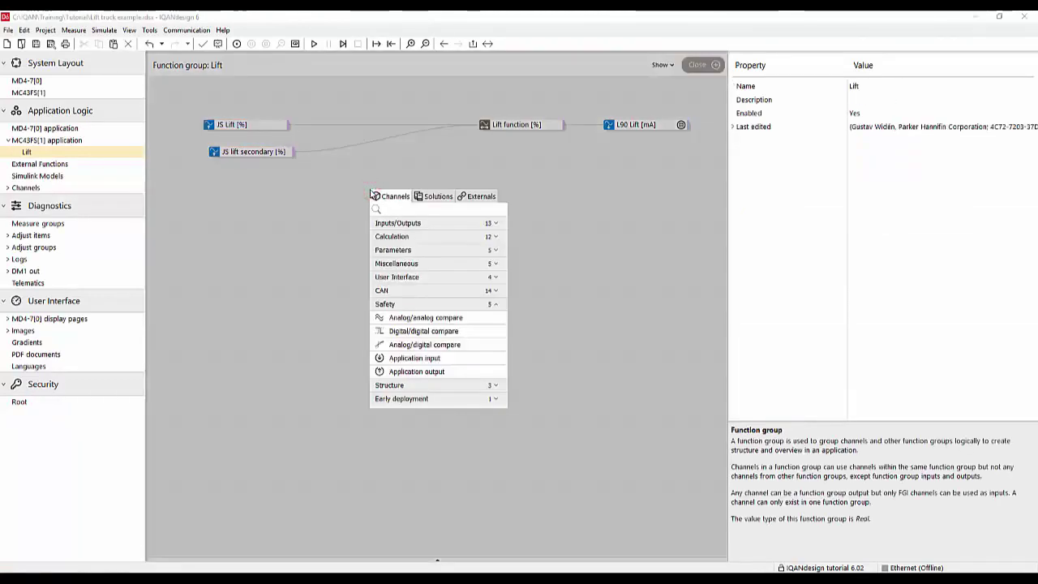
Add an Analog/analog compare channel with JS Lift primary and JS lift secondary [%] secondary inputs
type("compare")
left_click(432, 318)
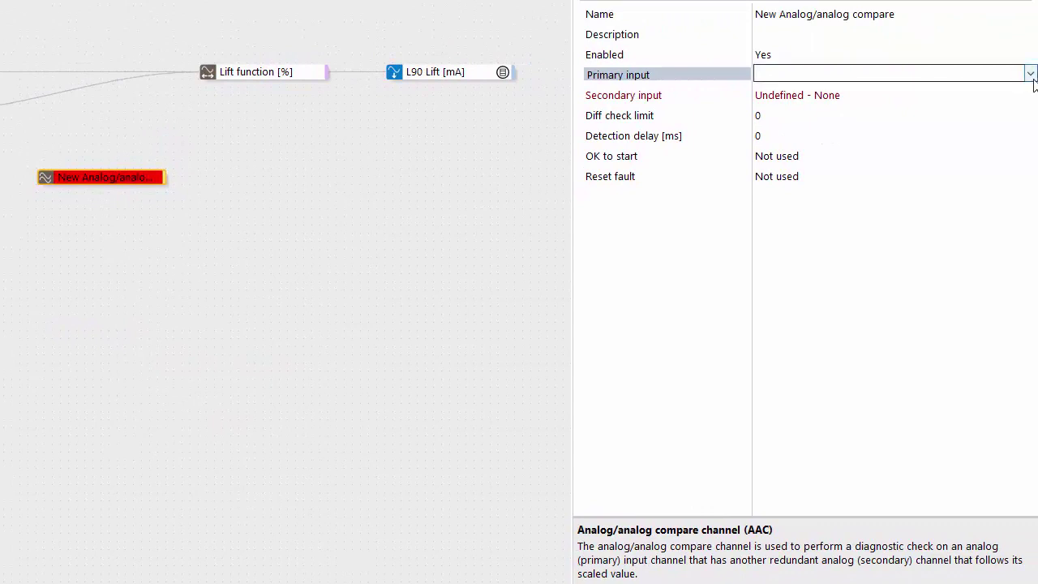
left_click(884, 72)
type("JS")
left_click(873, 95)
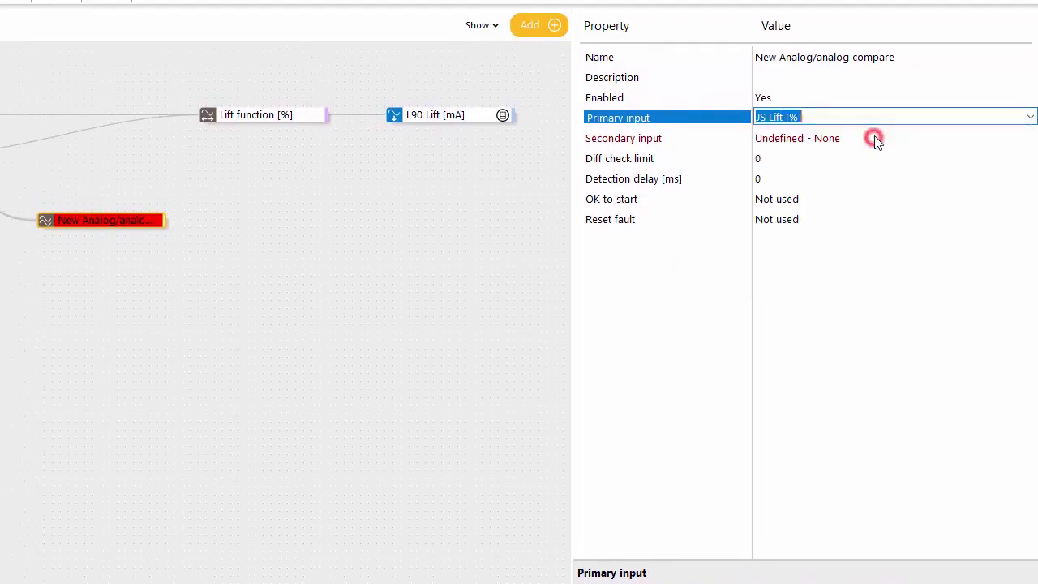
left_click(874, 138)
type("js")
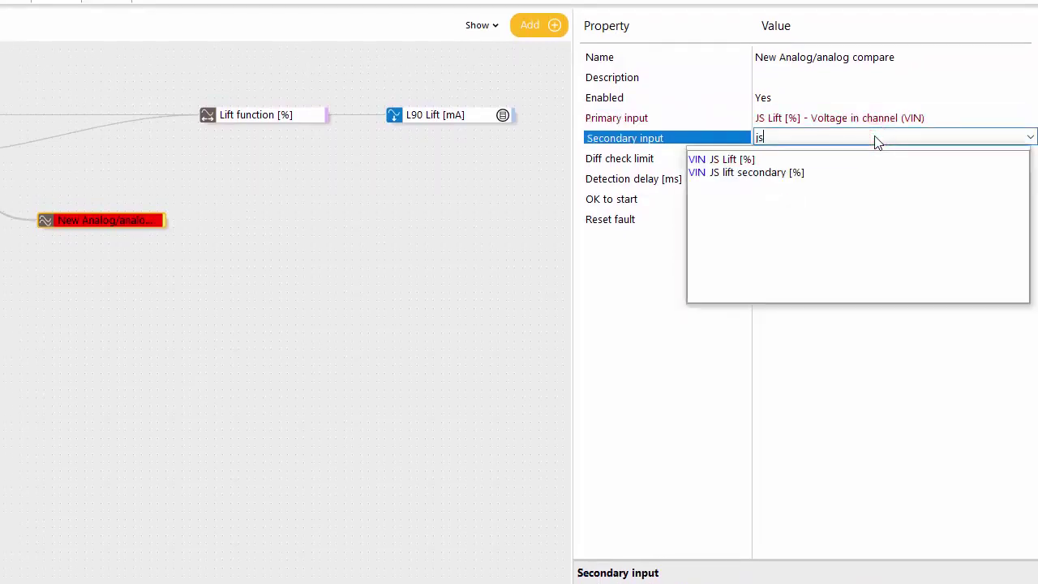
left_click(841, 175)
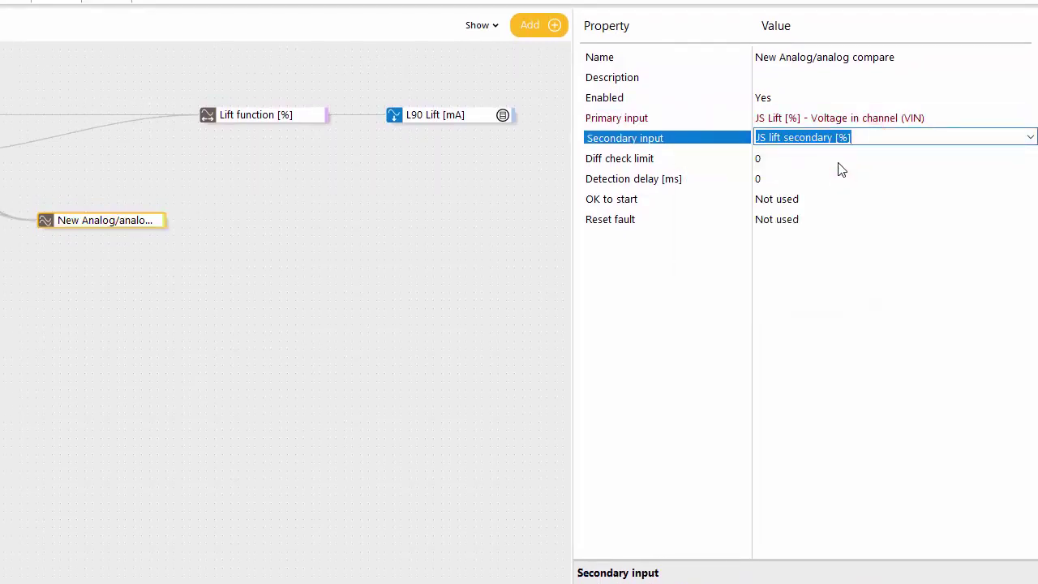
Set its diff check limit to 25 and rename it 'JS Lift check'
left_click(839, 159)
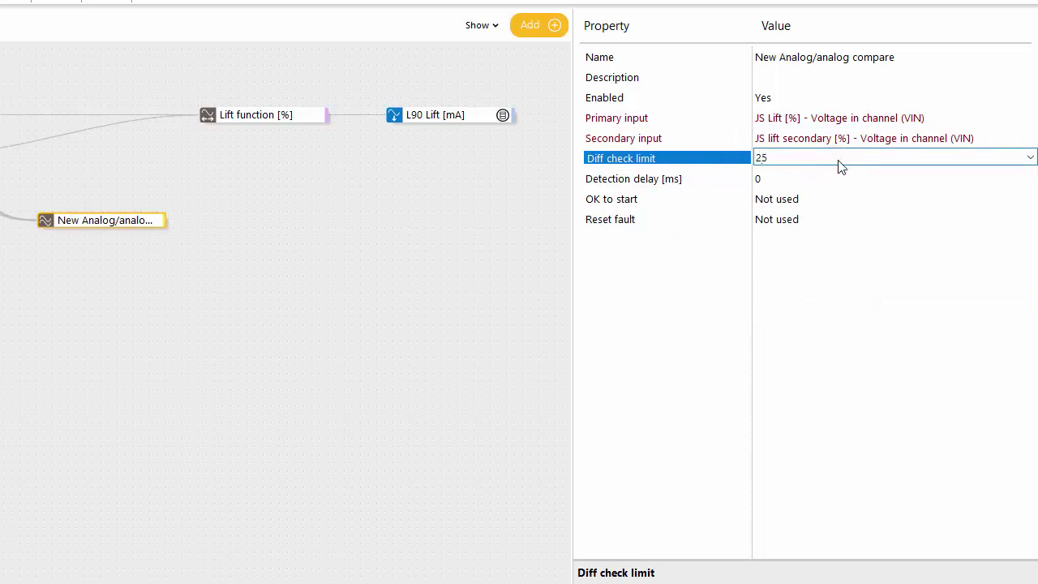
left_click(681, 117)
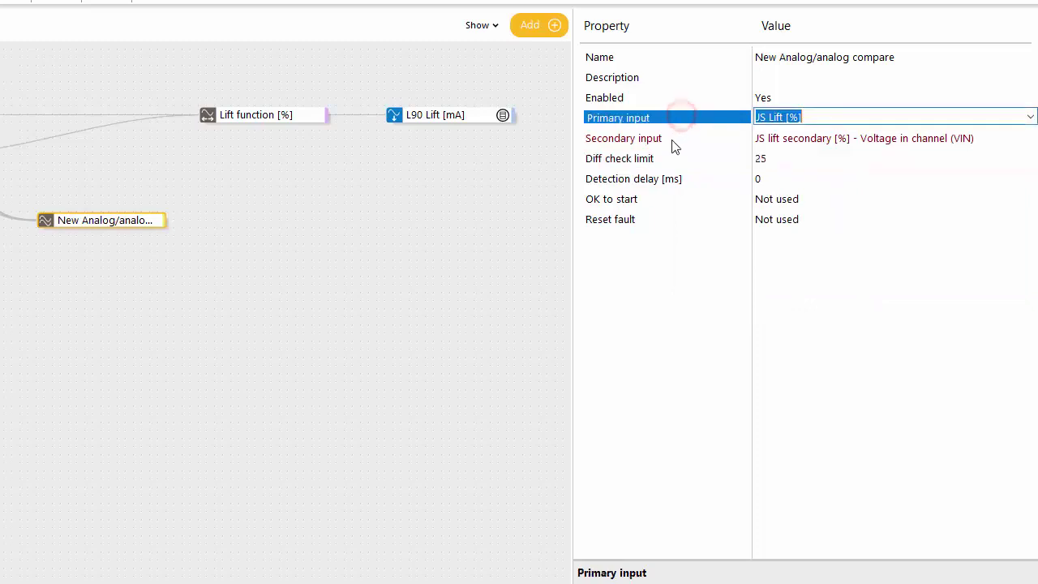
left_click(783, 60)
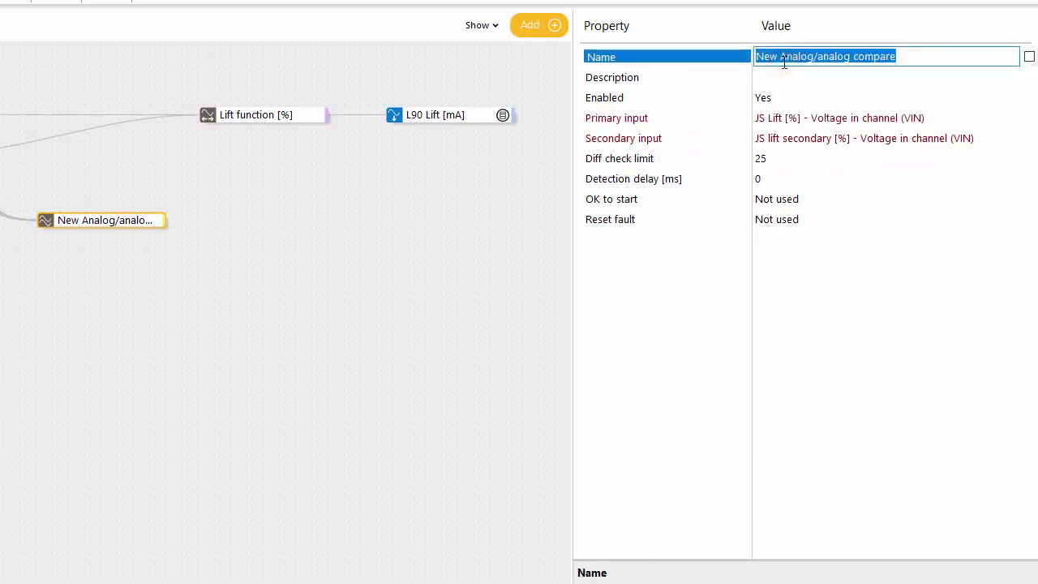
type("JS Lift")
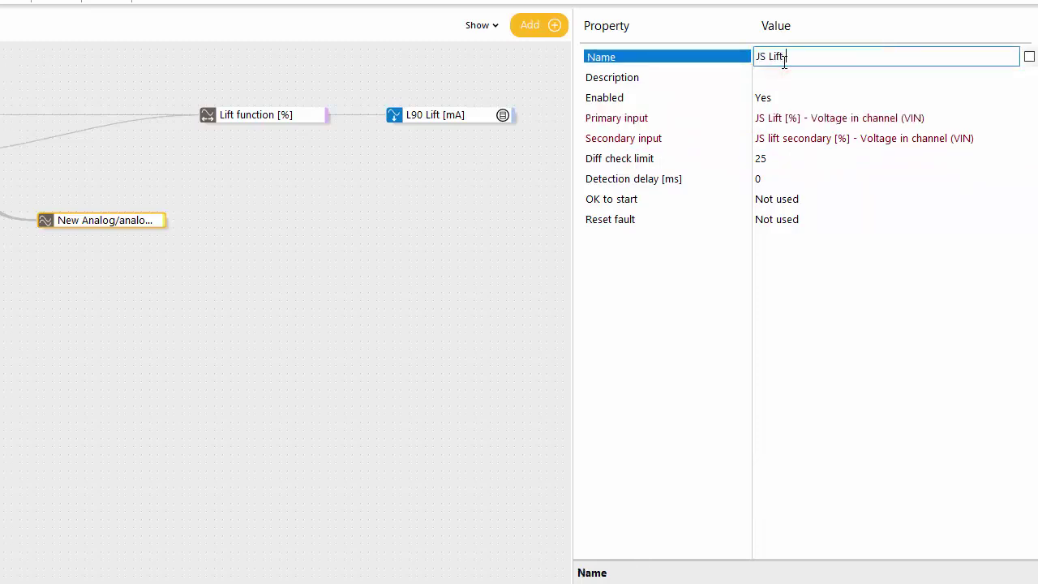
type(" check")
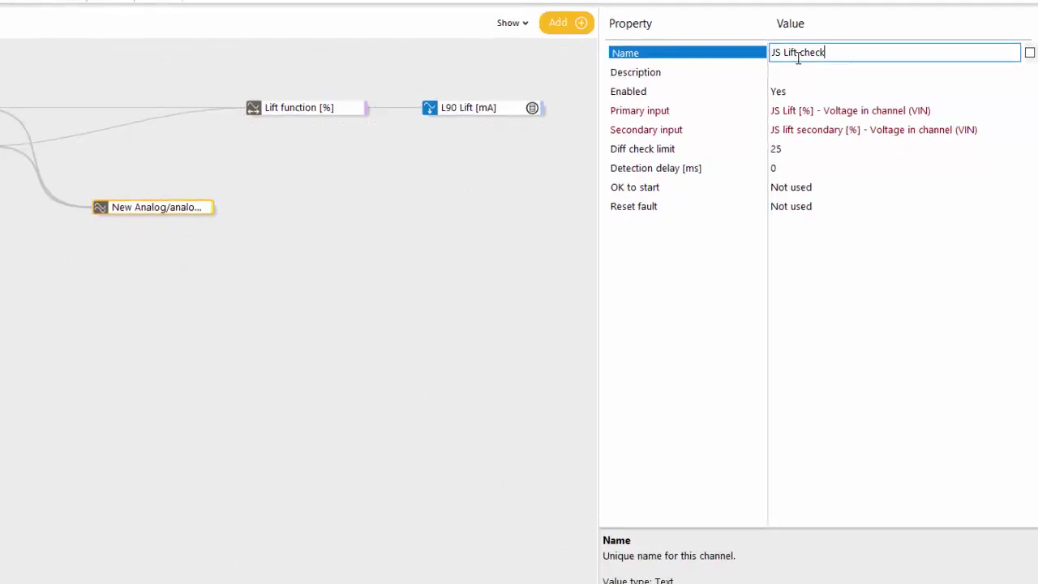
key("Return")
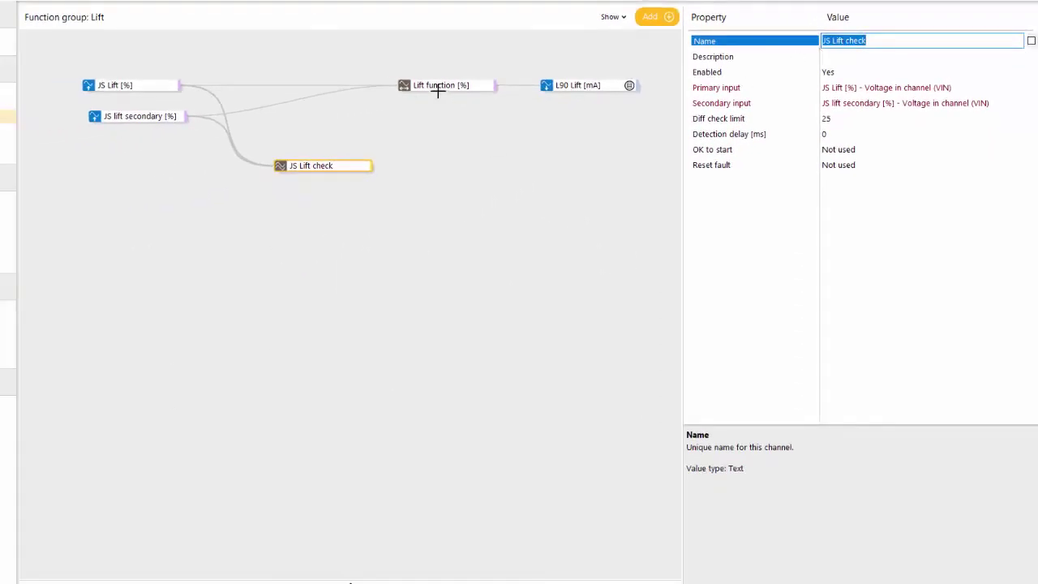
Add a dual object to Lift function's Limiting + with JS Lift check as its input
left_click(440, 87)
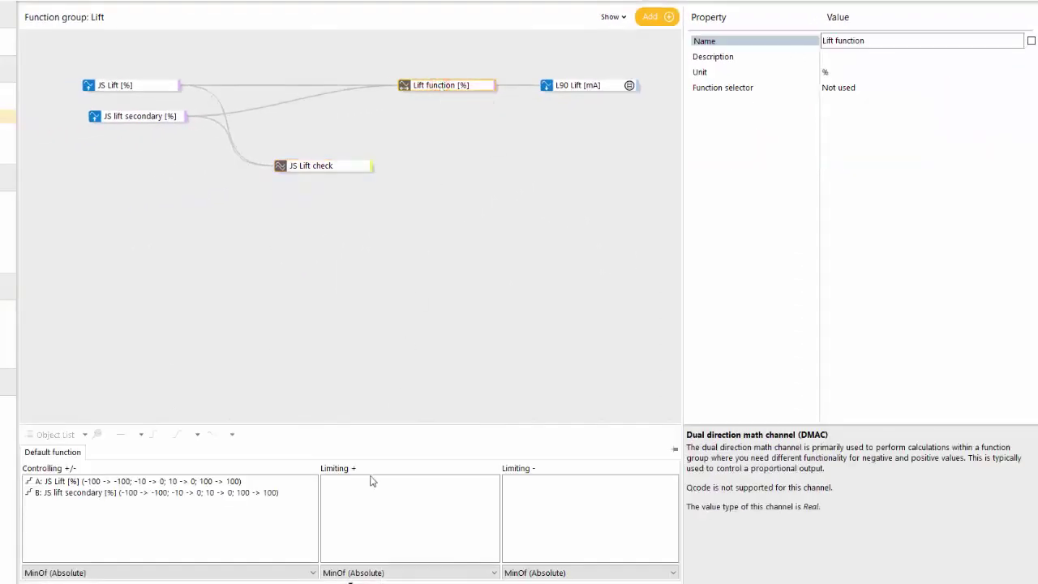
right_click(365, 499)
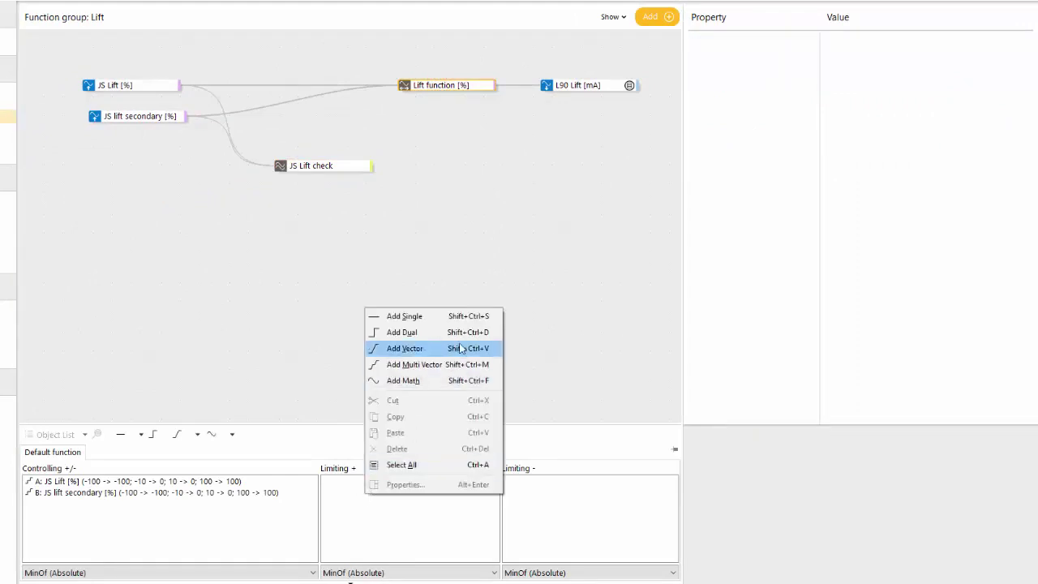
left_click(462, 340)
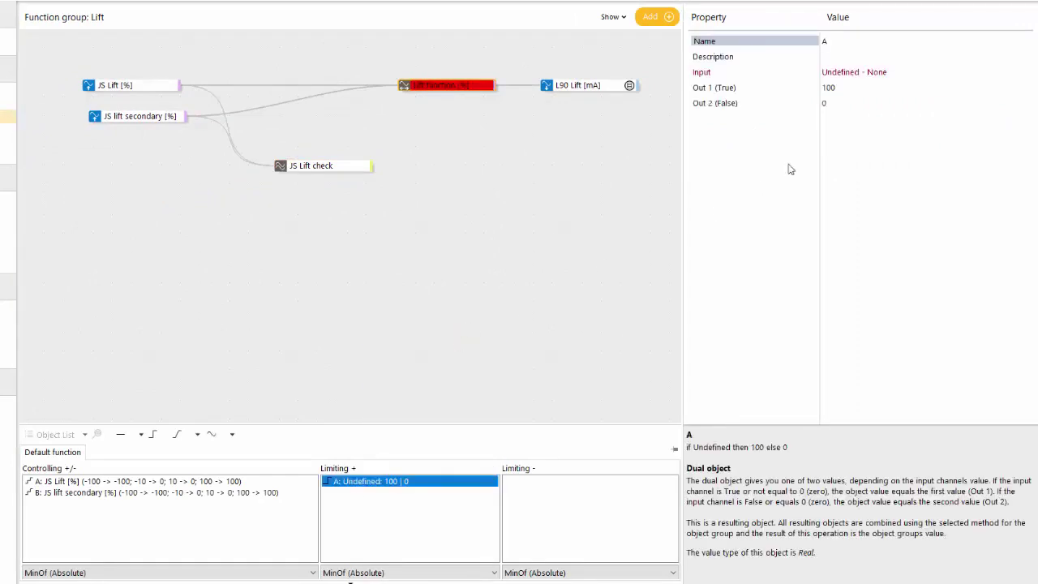
left_click(962, 73)
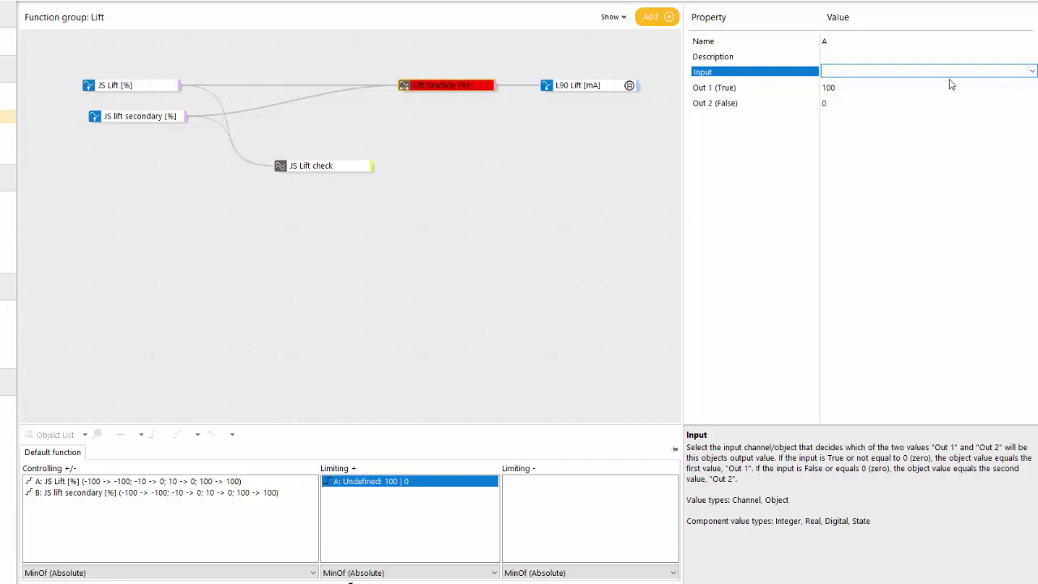
type("j")
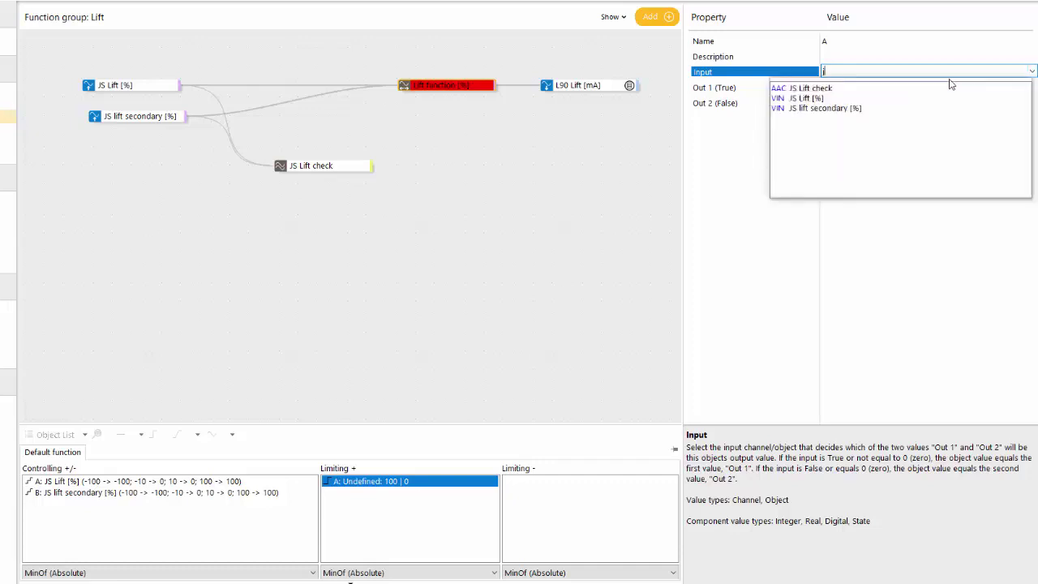
key("Down")
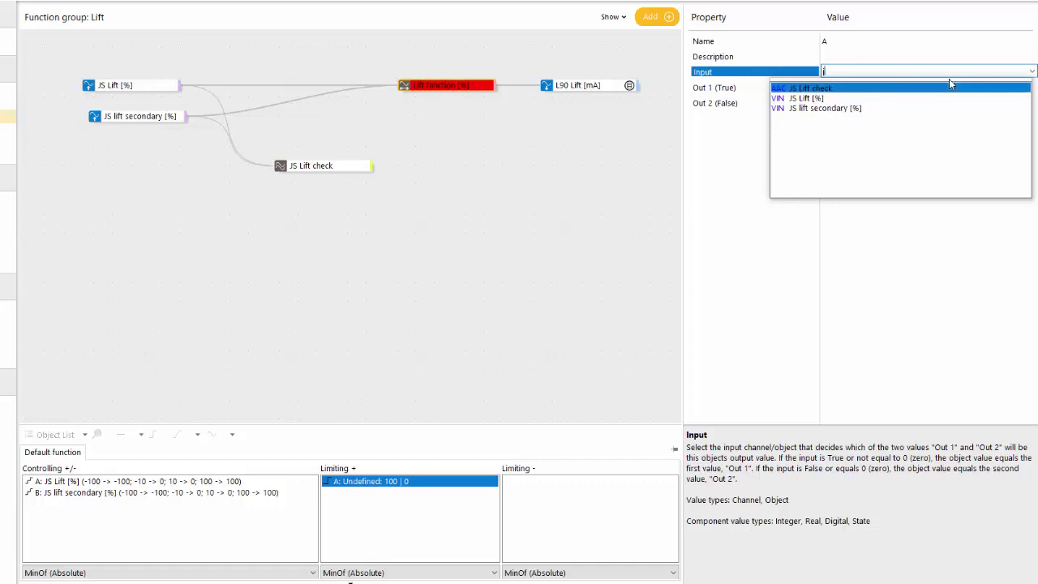
key("Return")
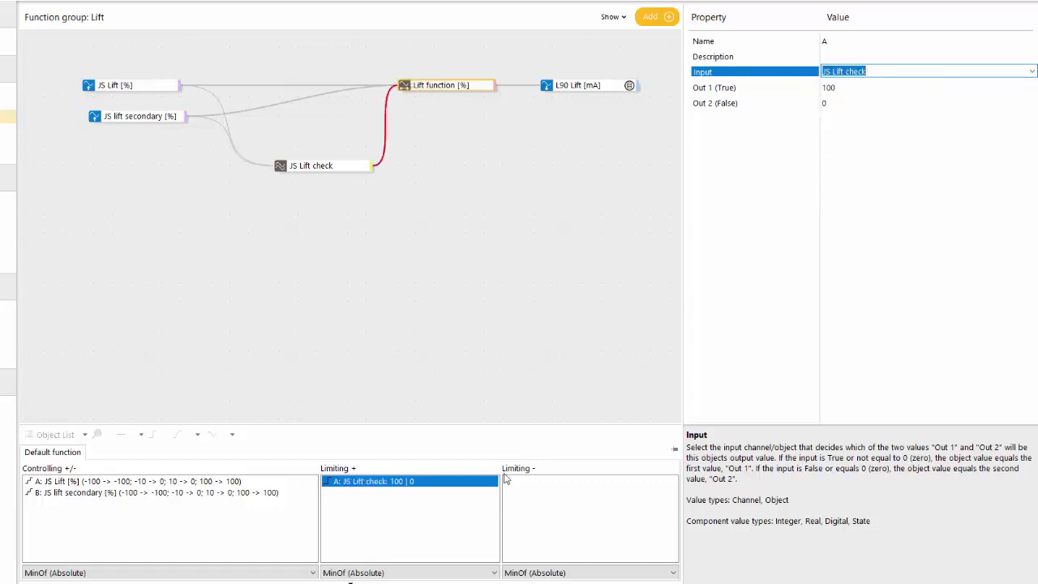
Paste a copy of the dual object into Limiting - and edit its Out 1 value
left_click(475, 482)
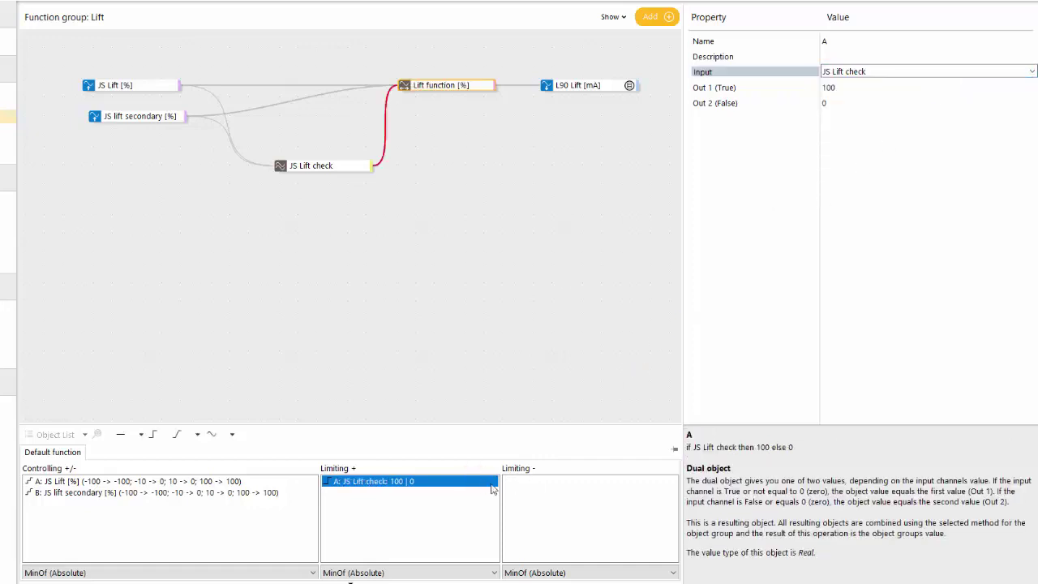
left_click(535, 496)
key("ctrl+v")
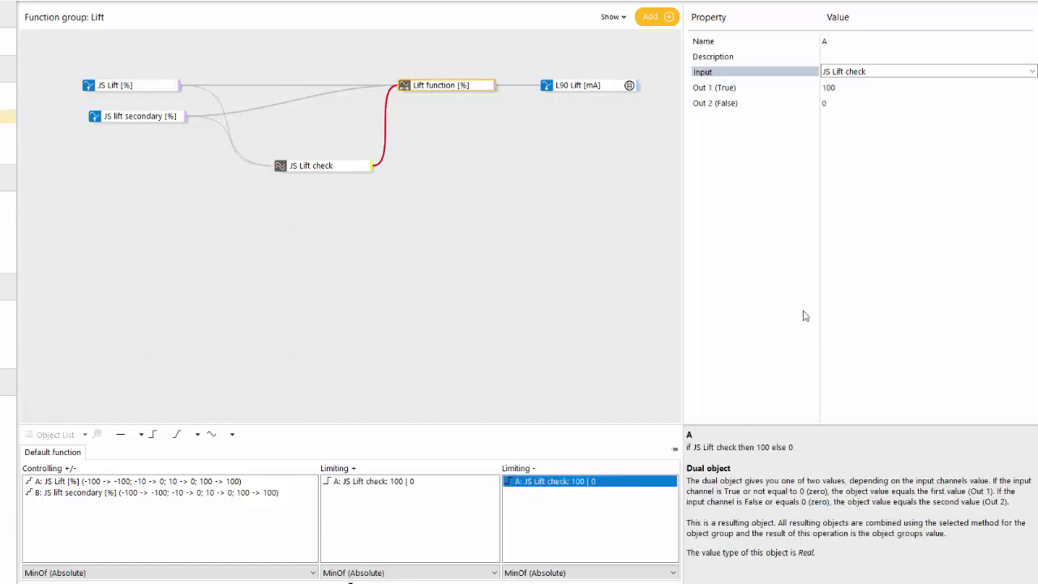
left_click(1013, 87)
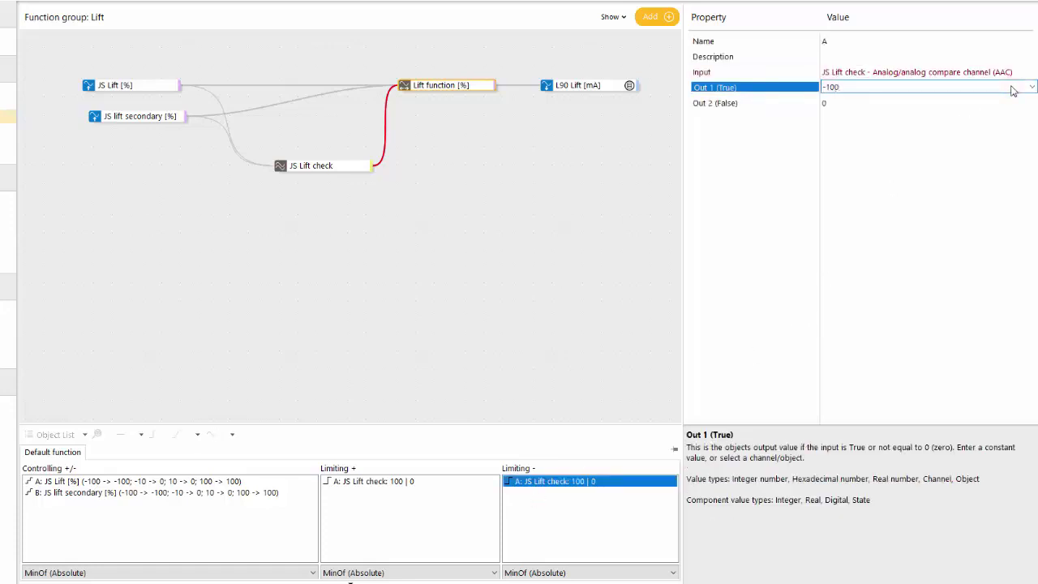
Apply Auto order in the Lift group's Calculation Order dialog so JS Lift check runs first
left_click(485, 158)
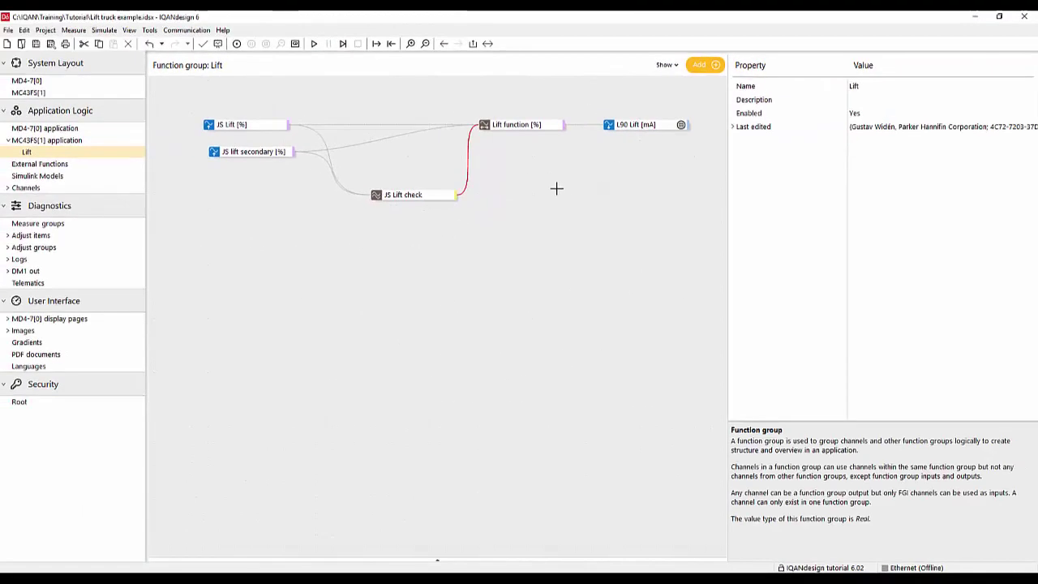
right_click(559, 188)
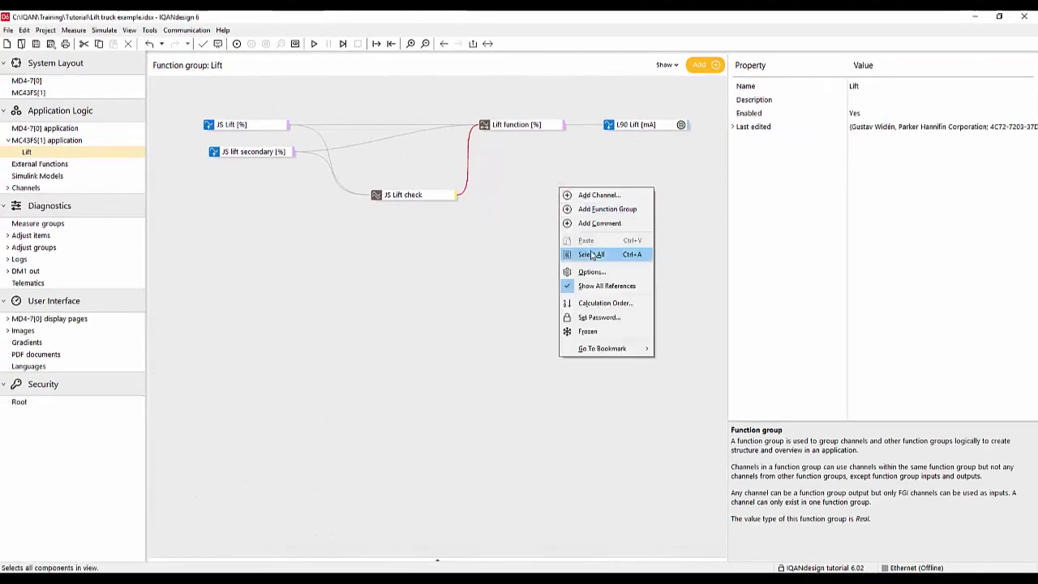
left_click(604, 302)
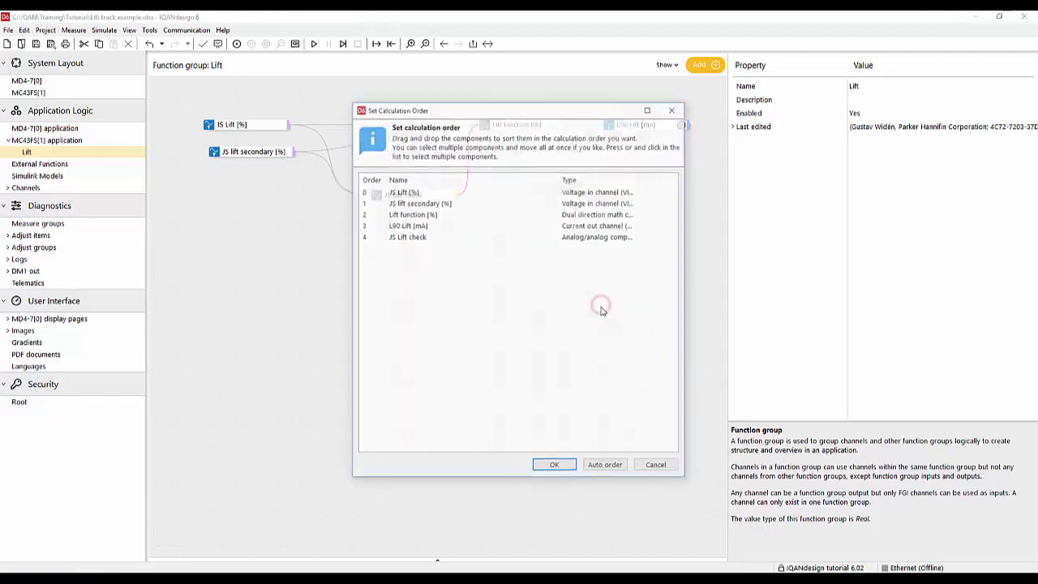
left_click(604, 467)
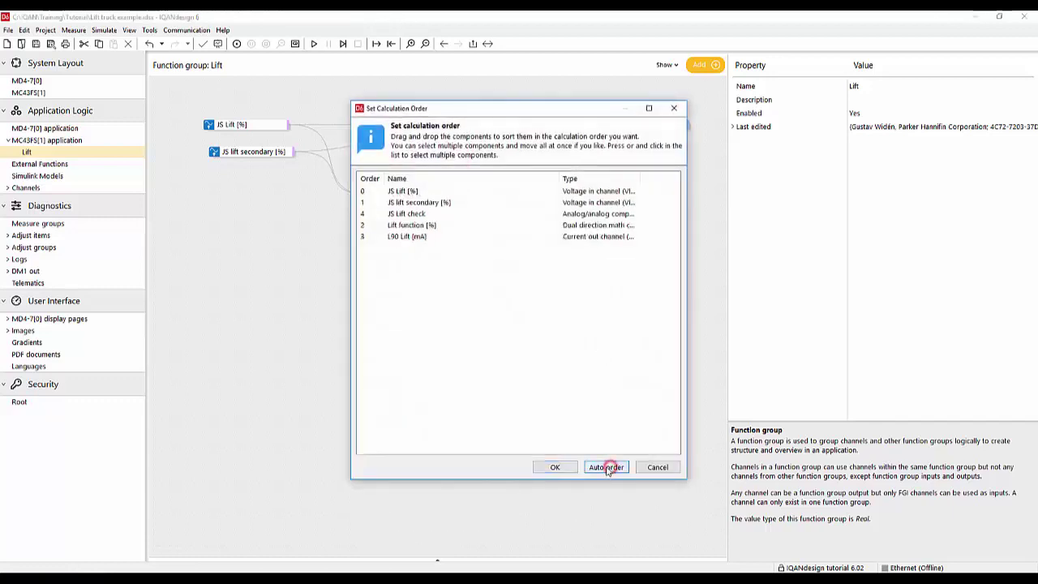
left_click(551, 468)
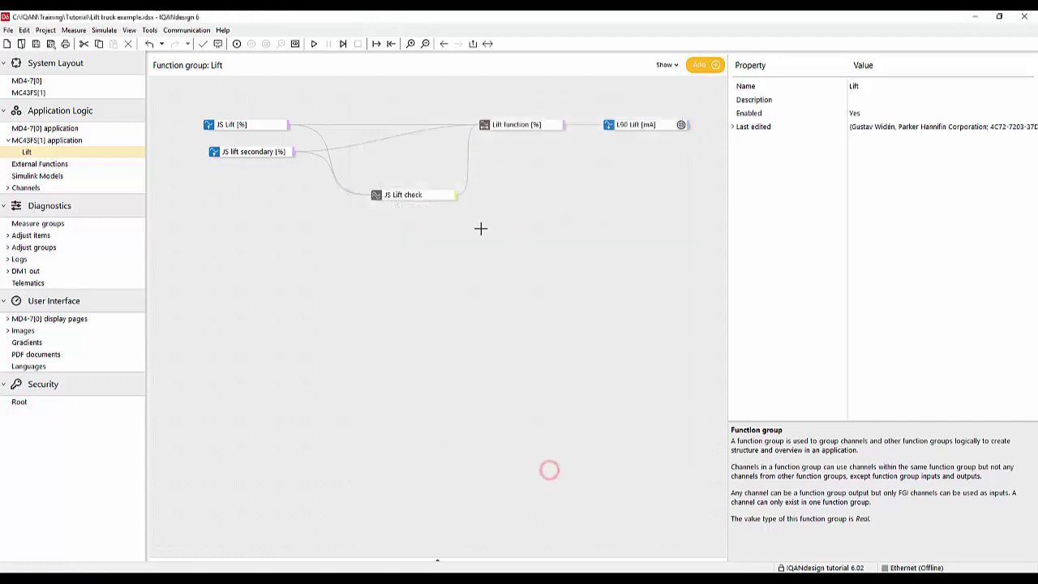
Start the simulation and raise simulated JS Lift [%] from -80 % to 63,65 %
left_click(316, 47)
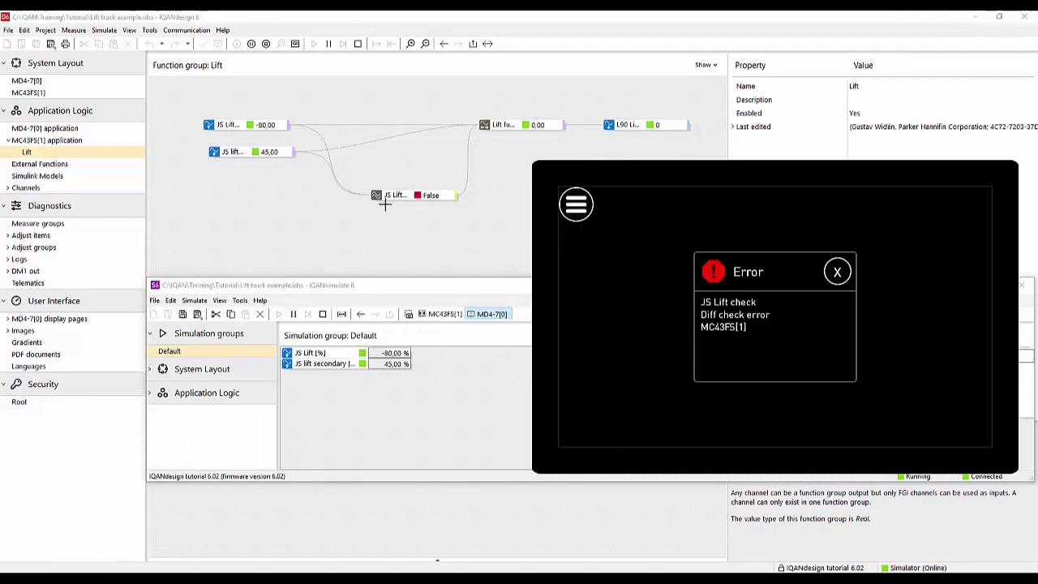
left_click(385, 198)
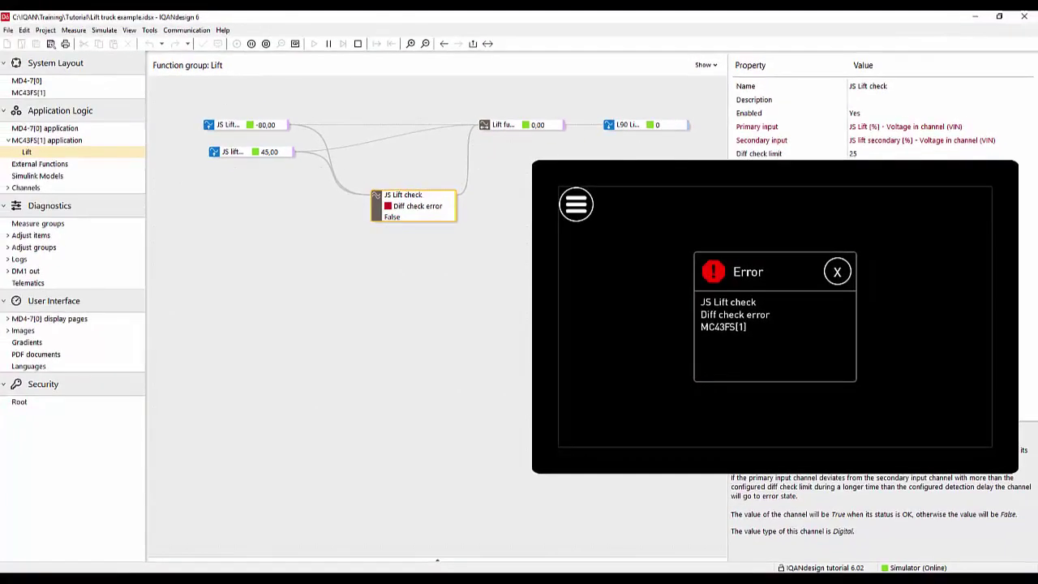
left_click(242, 521)
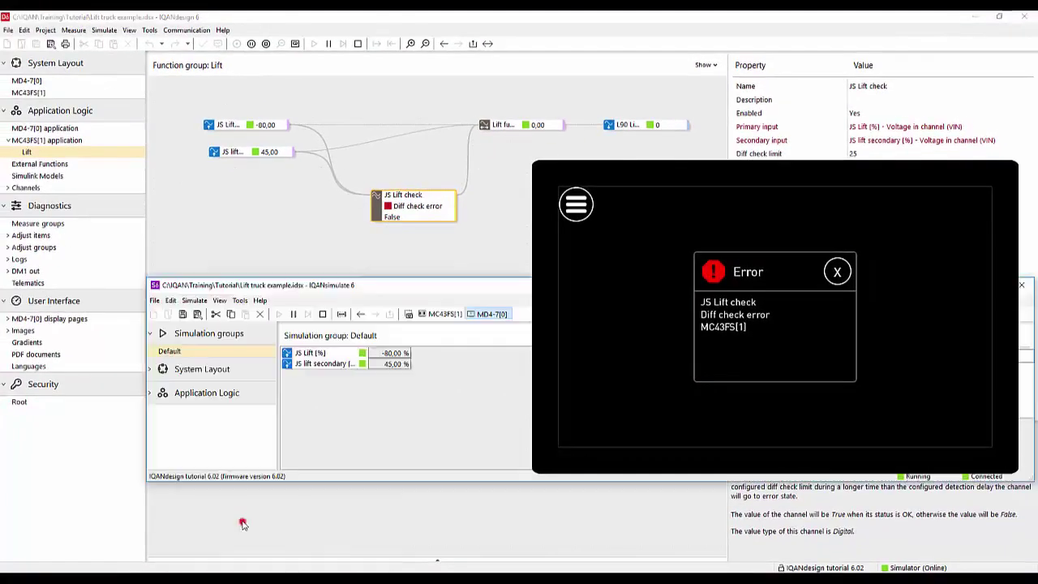
left_click(467, 316)
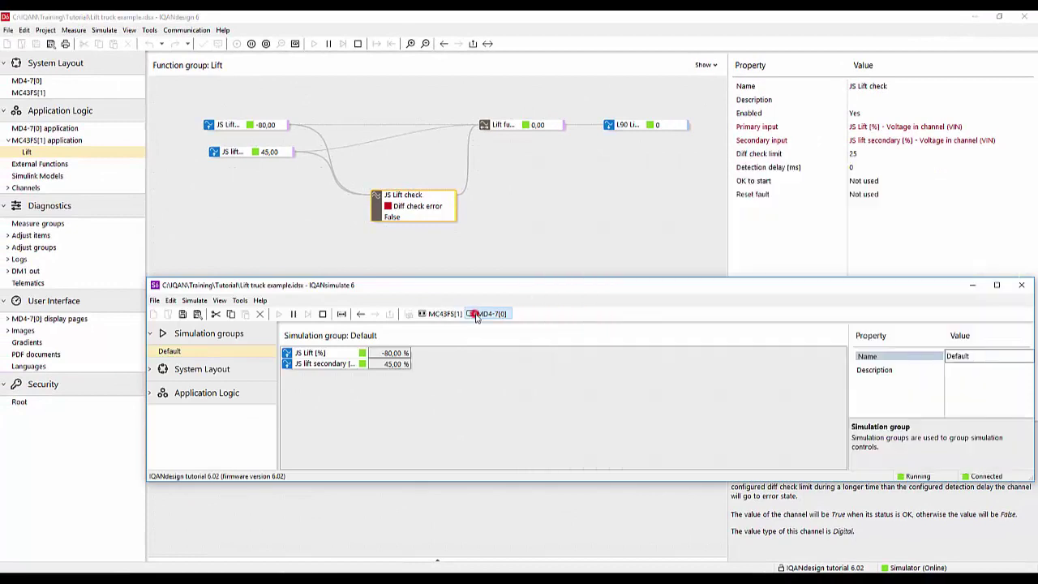
left_click(318, 354)
left_click_drag(318, 353, 342, 355)
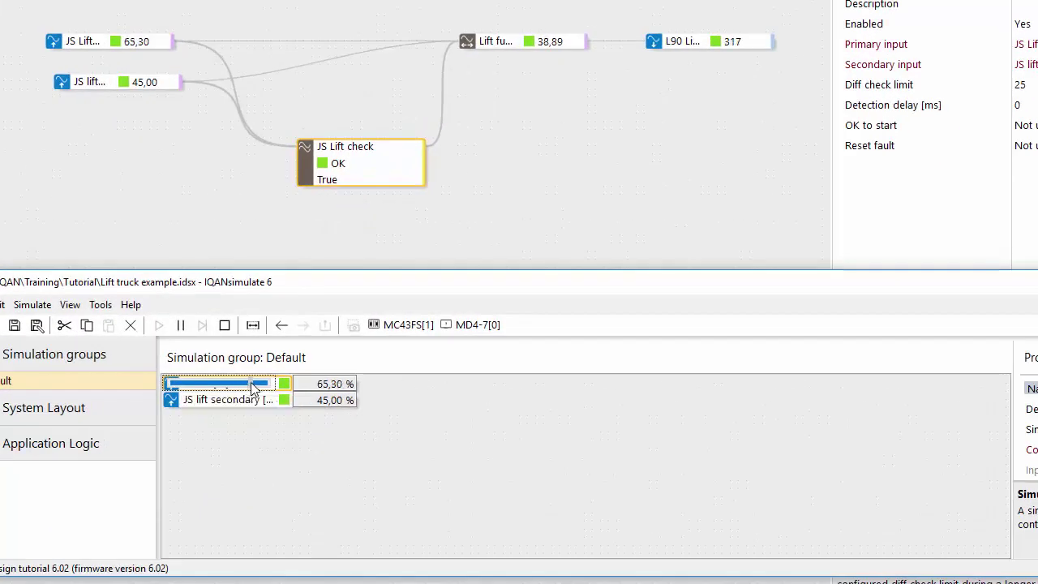
left_click_drag(252, 387, 251, 387)
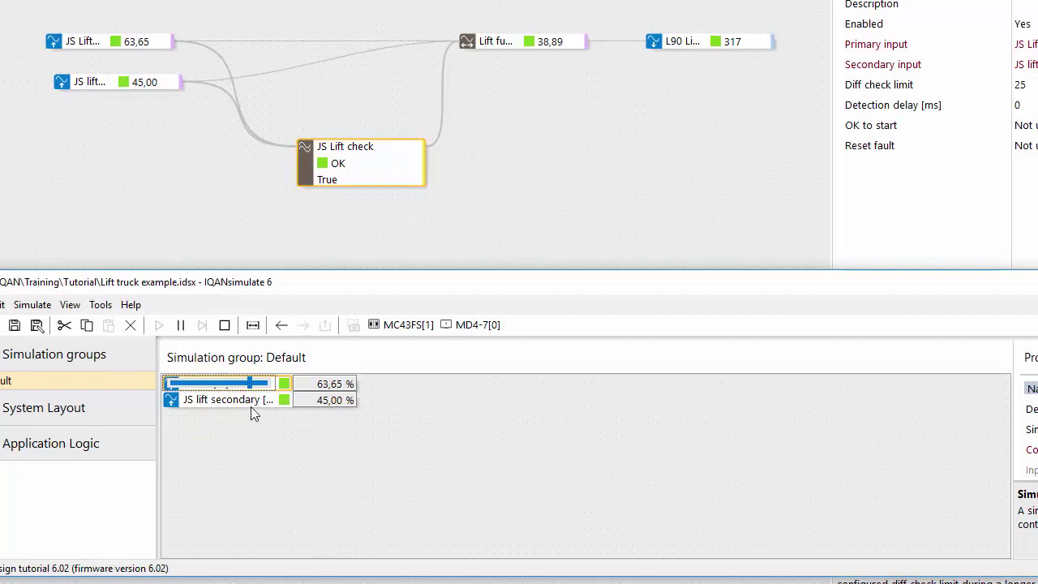
Review JS Lift check's diff check limit and the Lift function's limiting settings
left_click(901, 85)
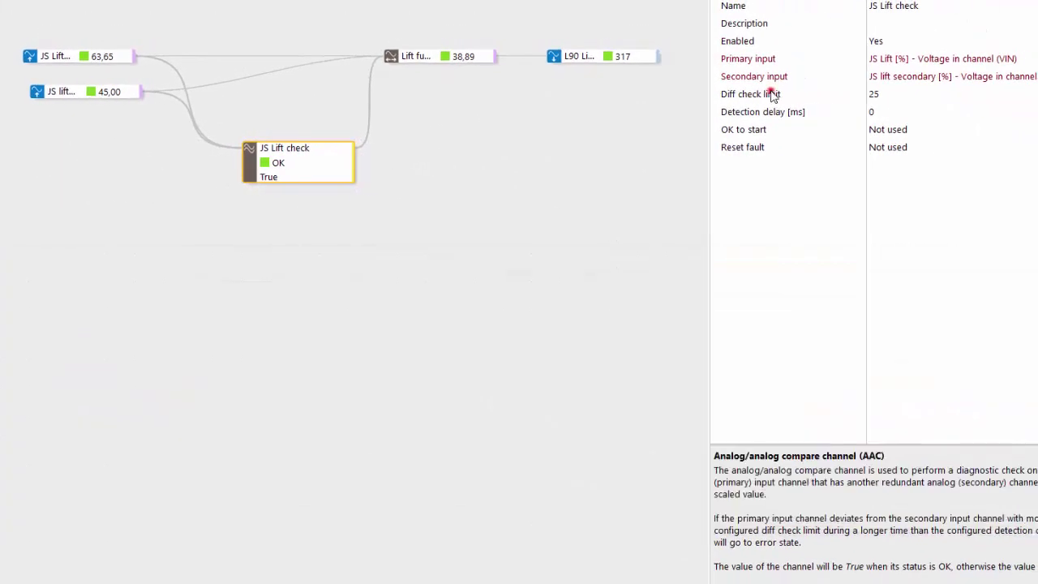
left_click(773, 94)
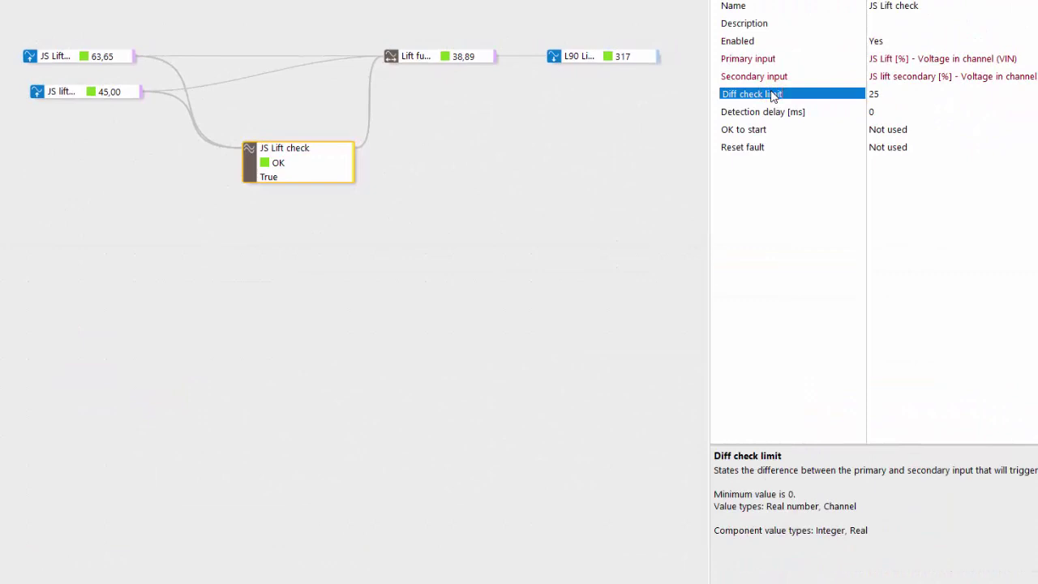
left_click(393, 60)
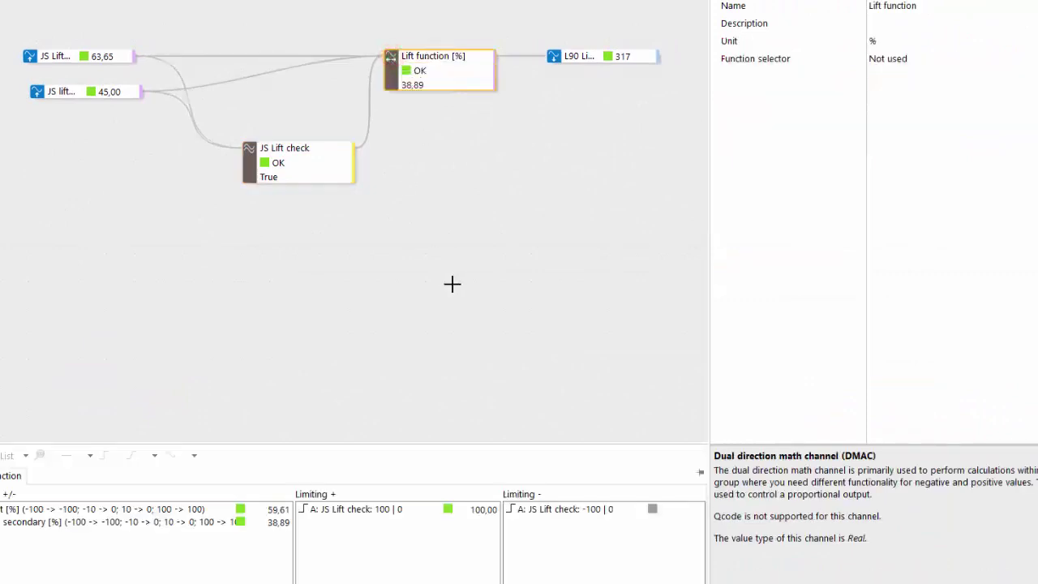
Inspect JS Lift check's properties, including its OK to start setting (Not used)
left_click(350, 151)
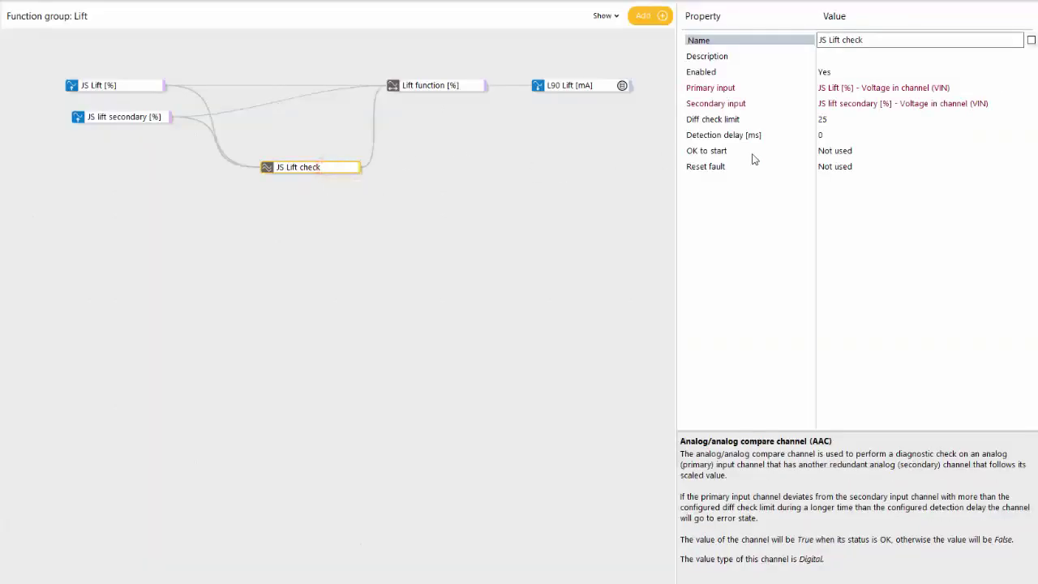
left_click(752, 154)
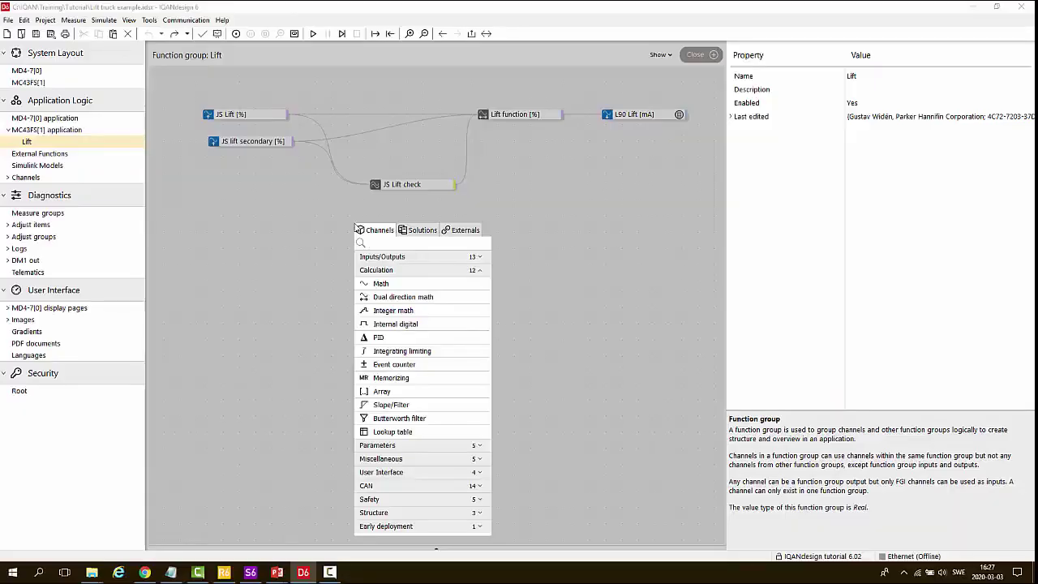
Add an internal digital channel named JS in neutral using the id alias
type("i")
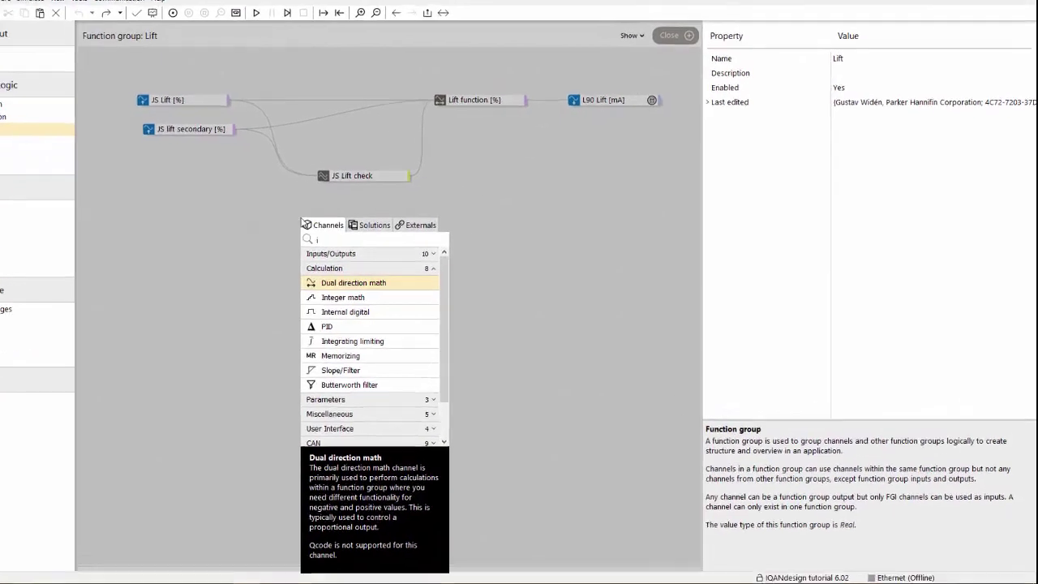
type("dc")
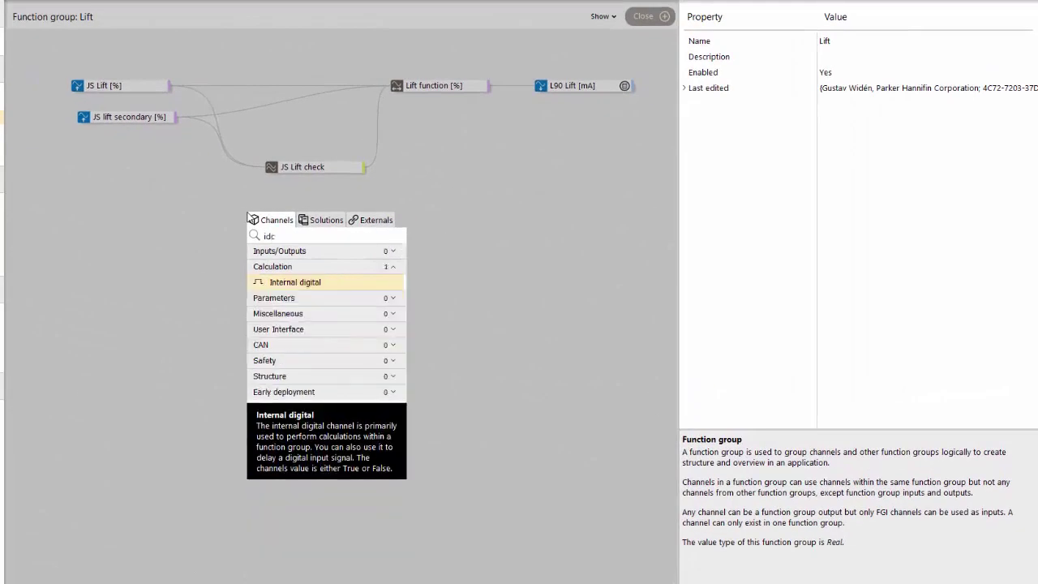
key("Return")
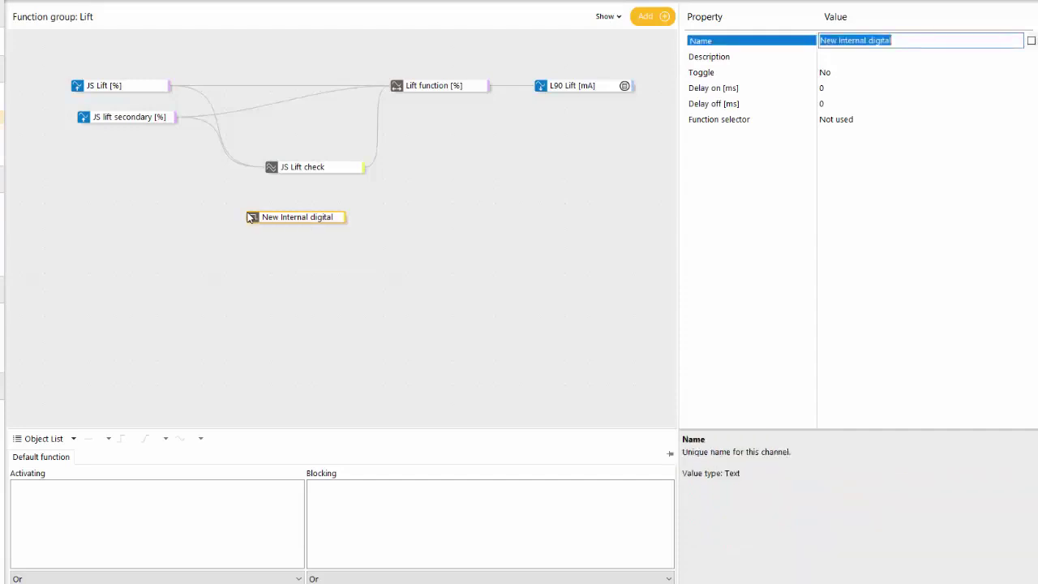
type("J")
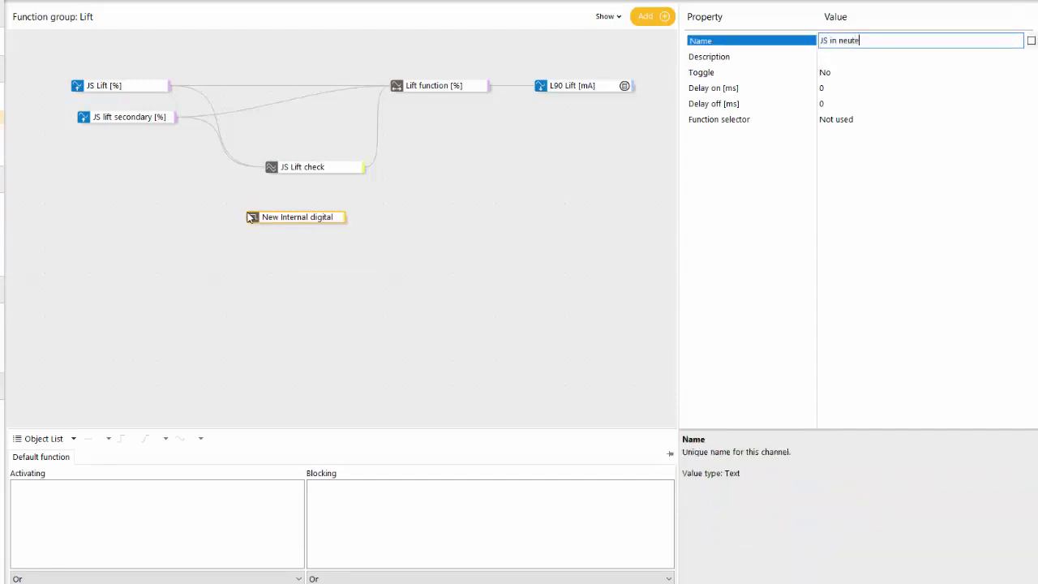
type("S in neutral")
key("Return")
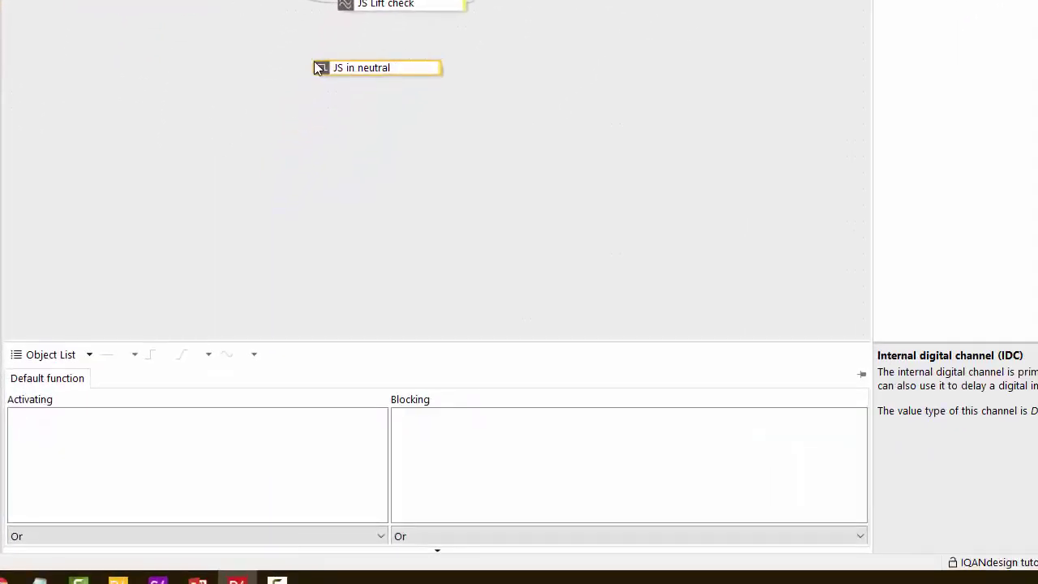
Combine activating conditions with And and add a math condition using the Inside operator
left_click(341, 533)
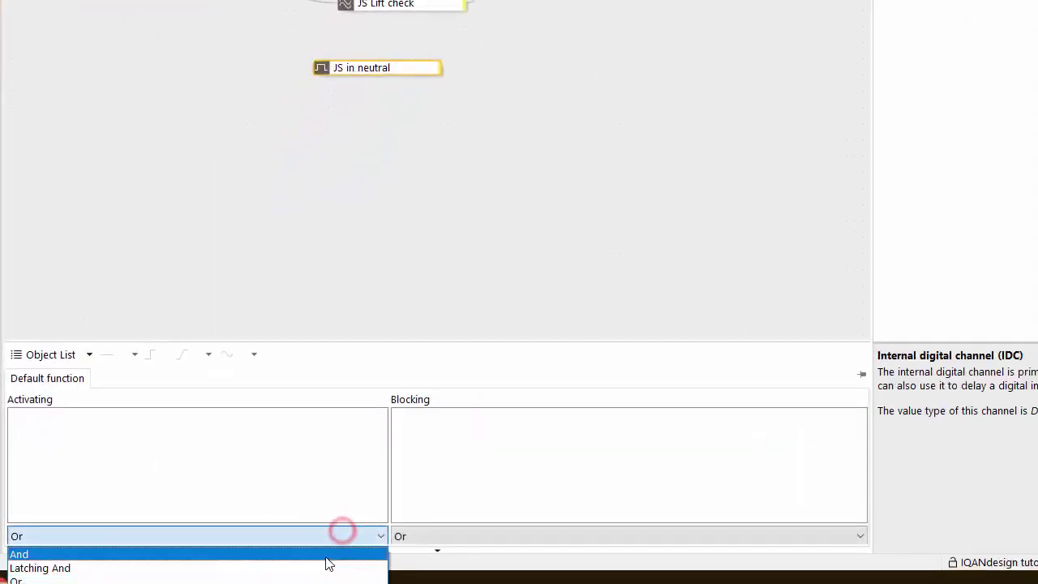
left_click(324, 552)
right_click(227, 461)
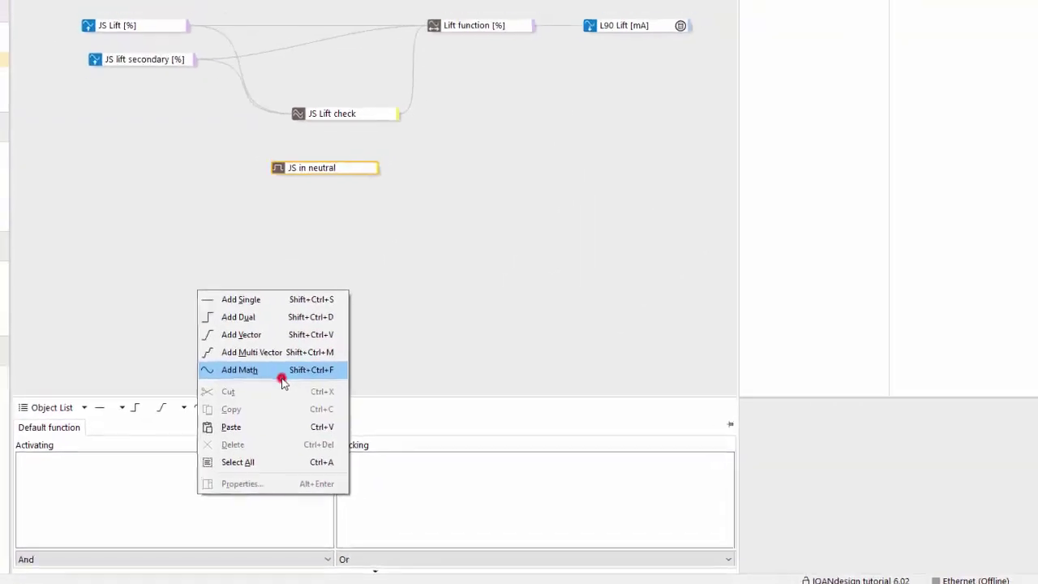
left_click(282, 379)
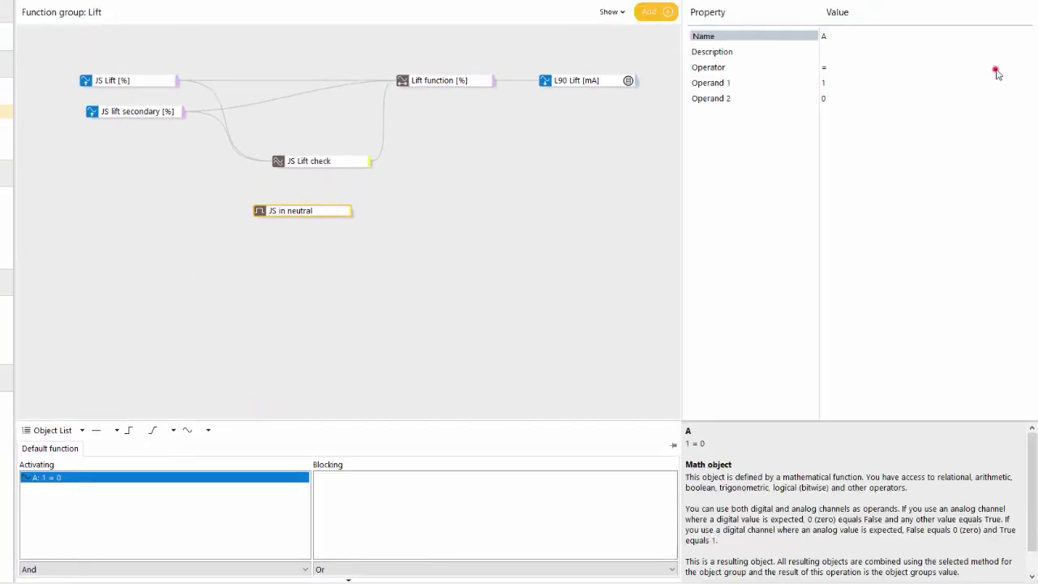
left_click(997, 71)
left_click(1030, 68)
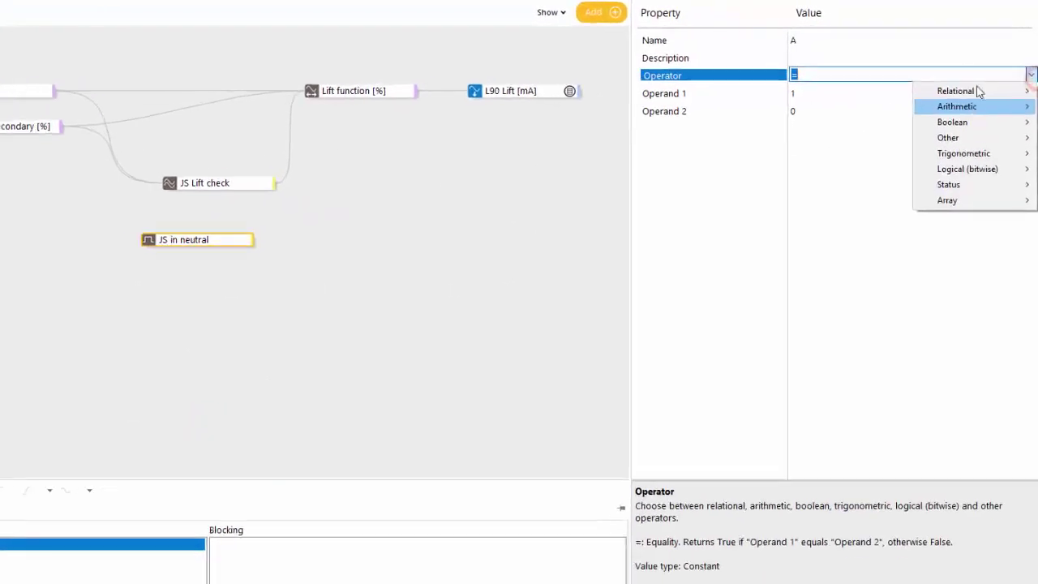
mouse_move(946, 86)
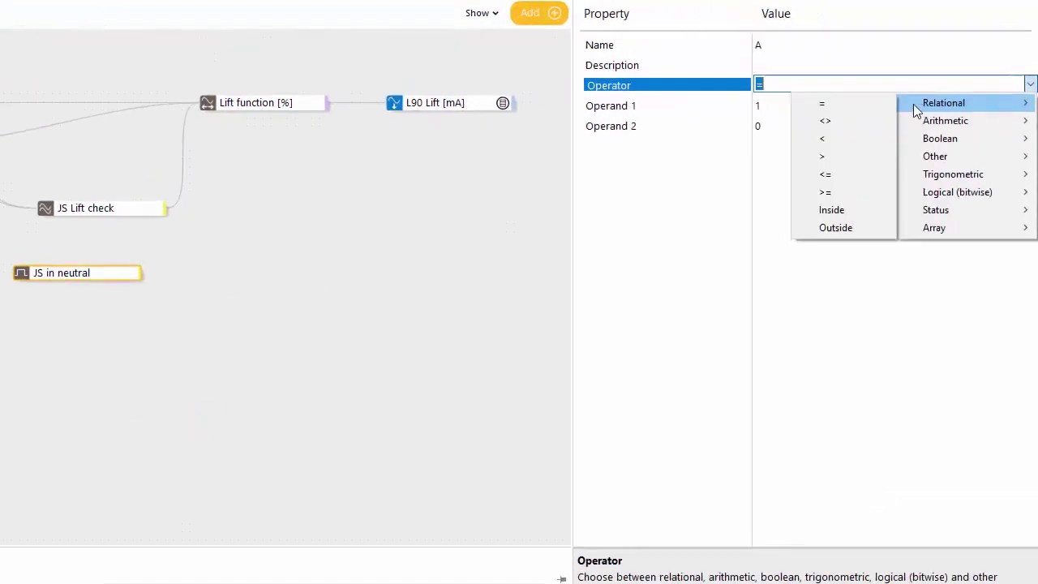
left_click(864, 210)
Make condition A check JS Lift [%] inside -10 to 10, then duplicate it as B
left_click(946, 108)
type("js")
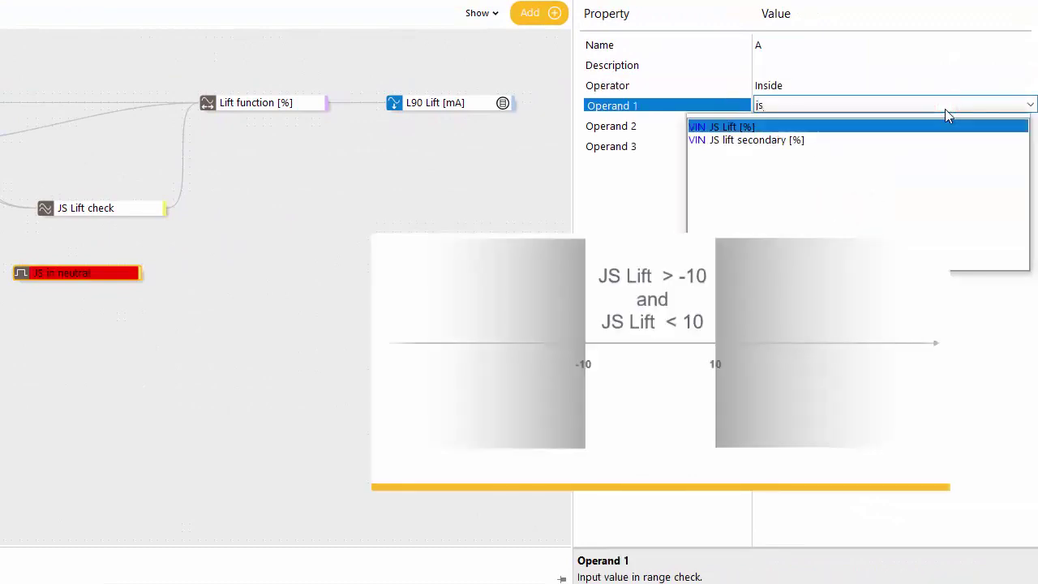
key("Return")
key("Tab")
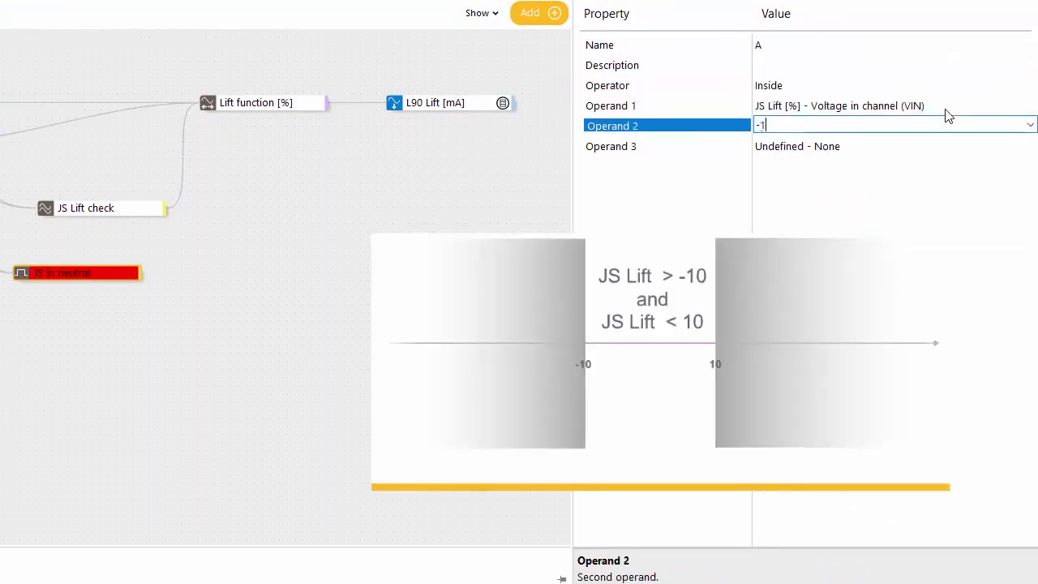
key("Tab")
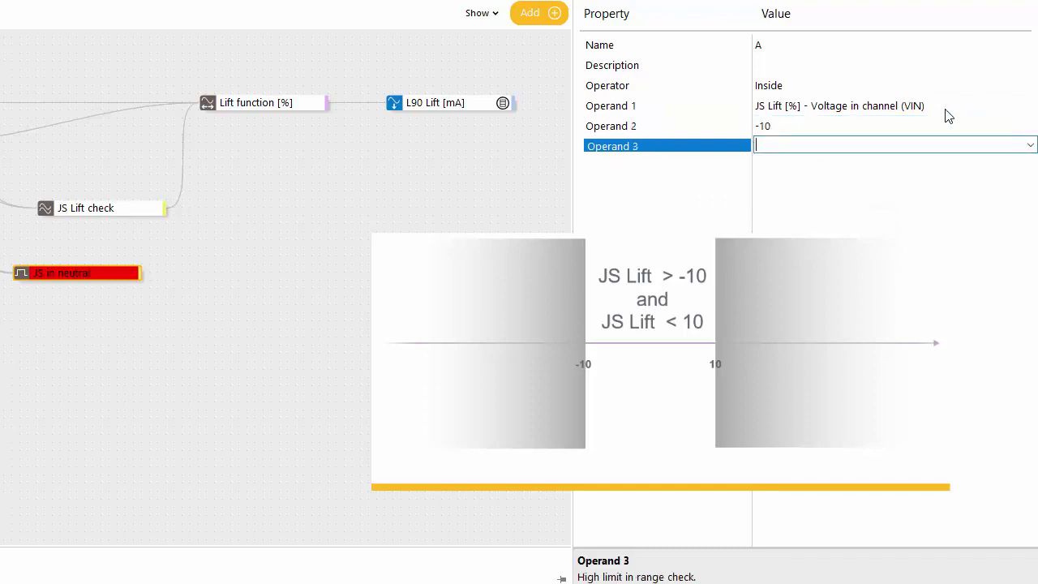
type("10")
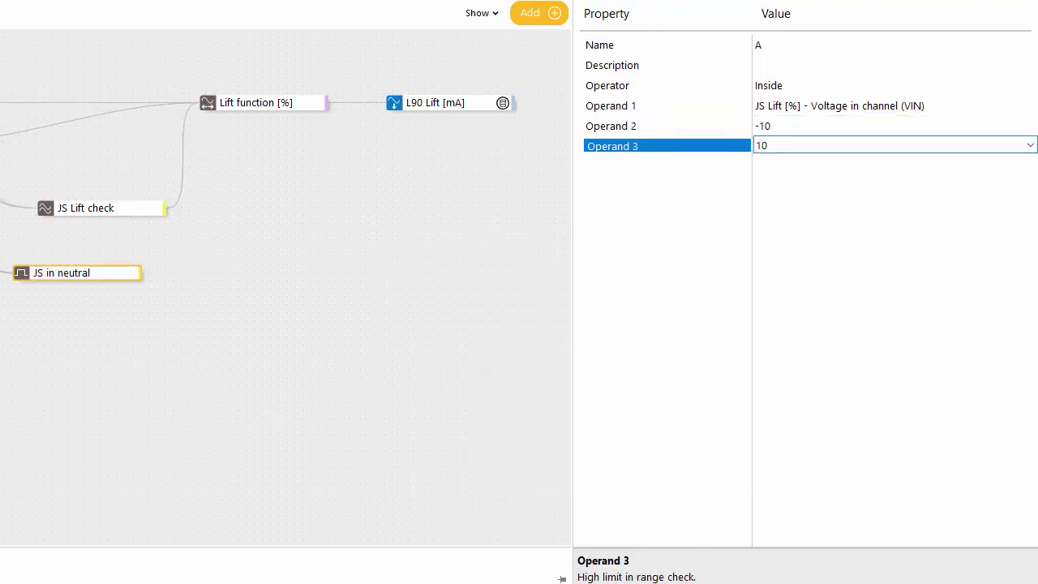
key("ctrl+d")
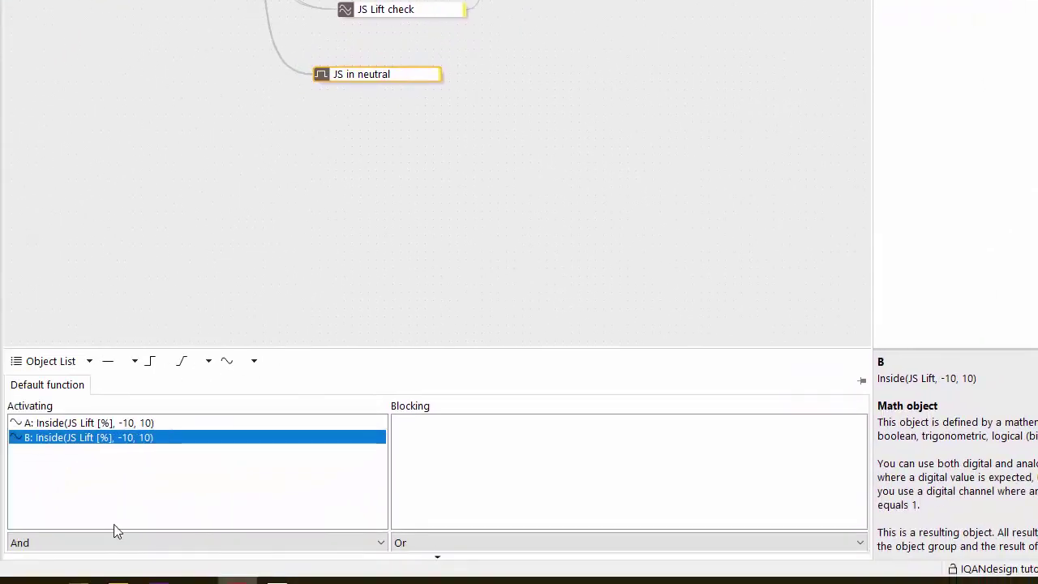
Point condition B at JS lift secondary [%], keeping And as the combining method
left_click(102, 543)
left_click(99, 544)
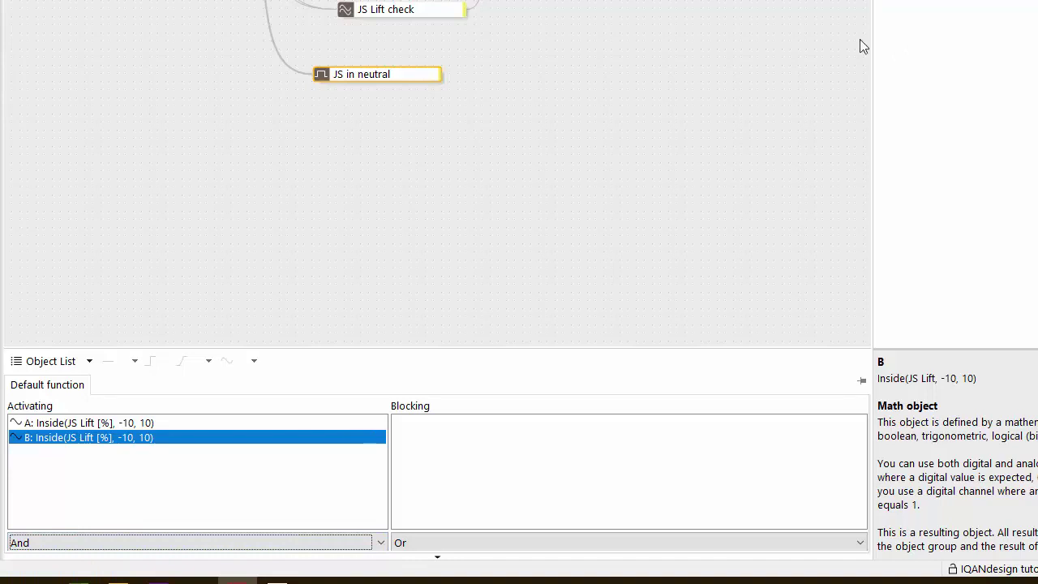
left_click(1013, 63)
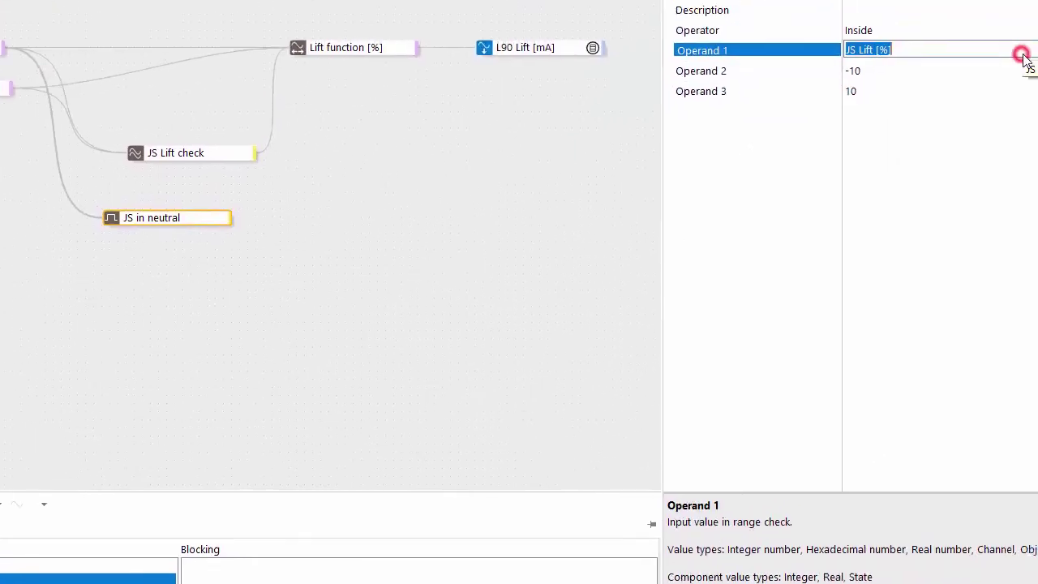
type("js")
key("Down")
key("Down")
key("Return")
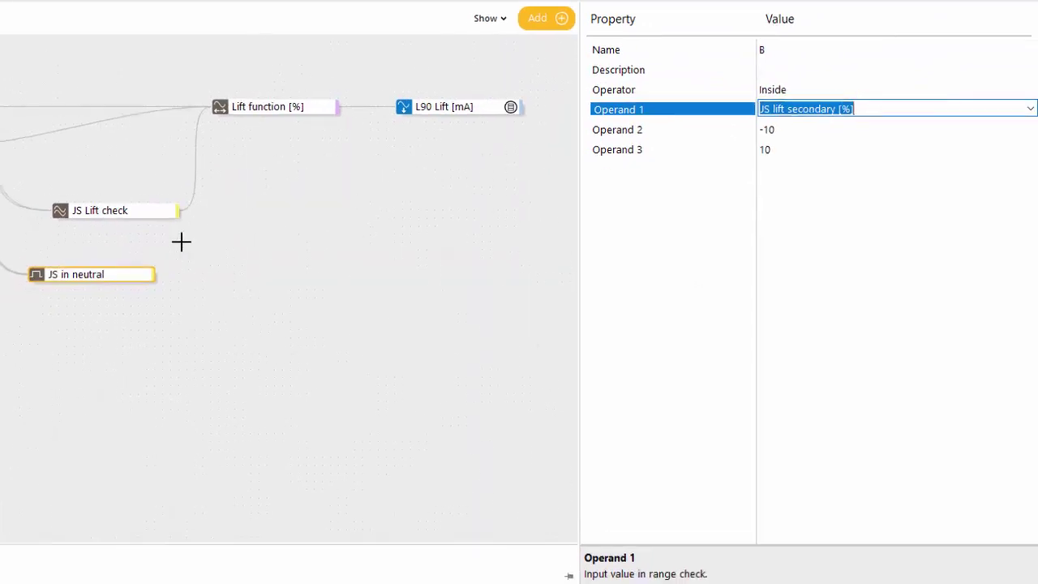
Move JS in neutral up and make it JS Lift check's OK to start condition
left_click(90, 279)
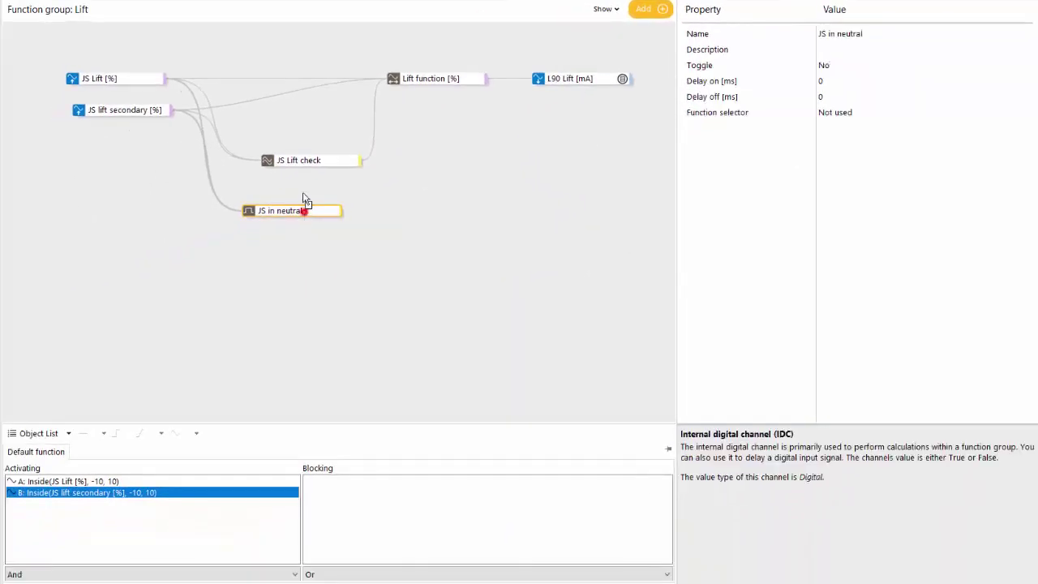
left_click_drag(304, 199, 284, 123)
left_click(303, 160)
left_click(954, 145)
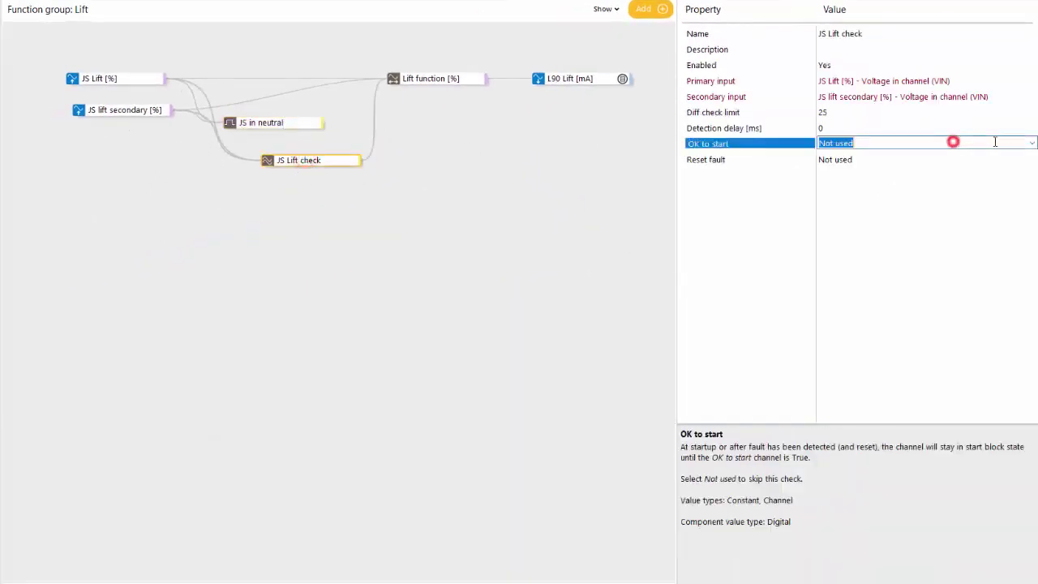
type("js")
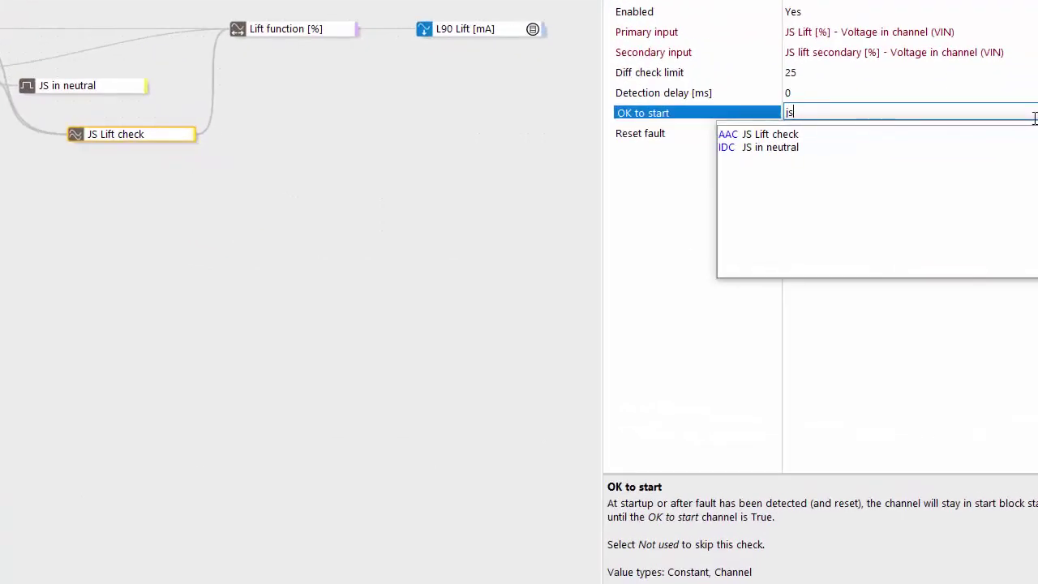
key("Down")
key("Down")
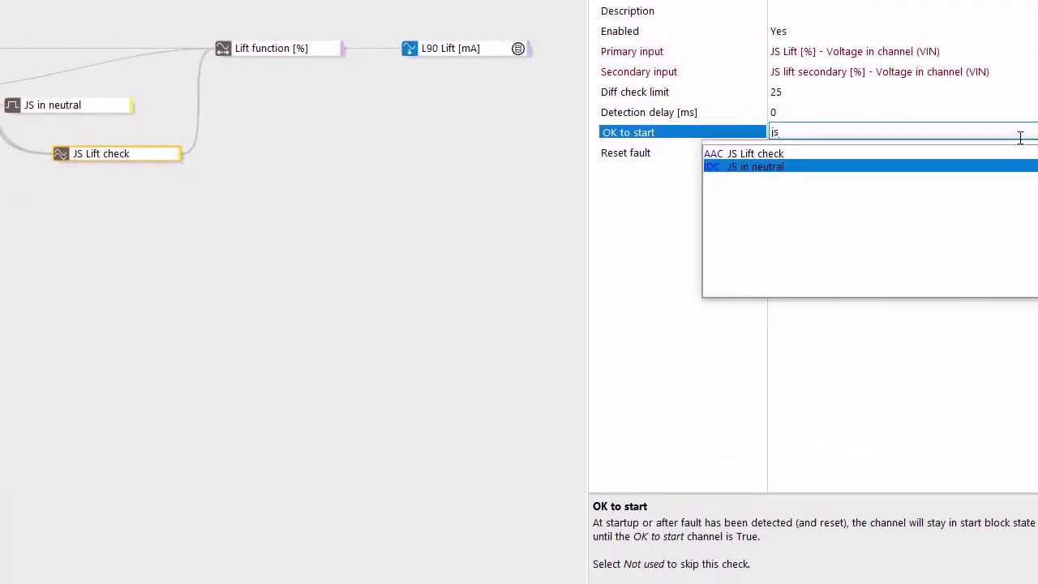
key("Return")
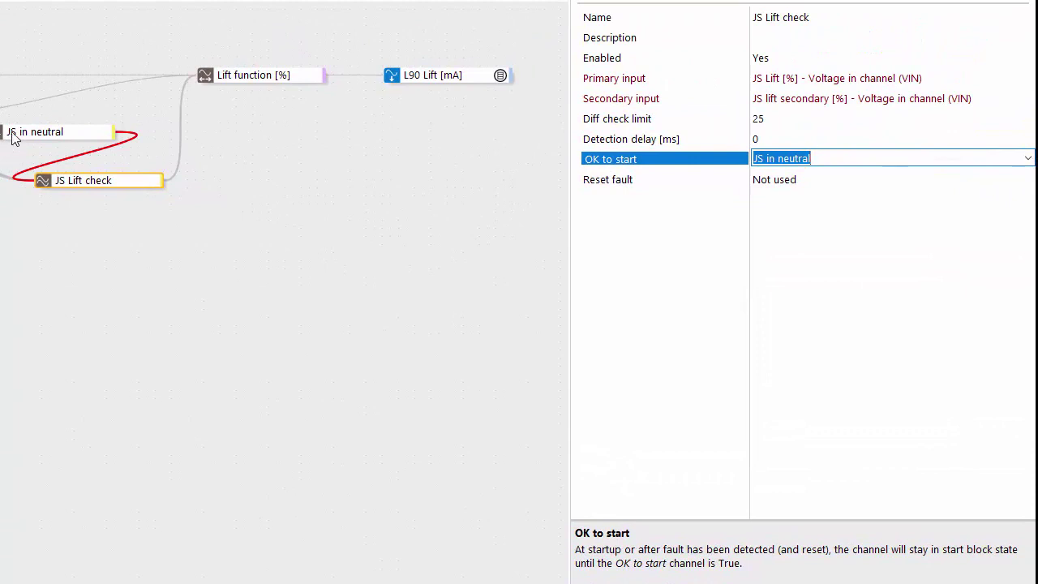
Rename the channel to JS lift in neutral
left_click(12, 137)
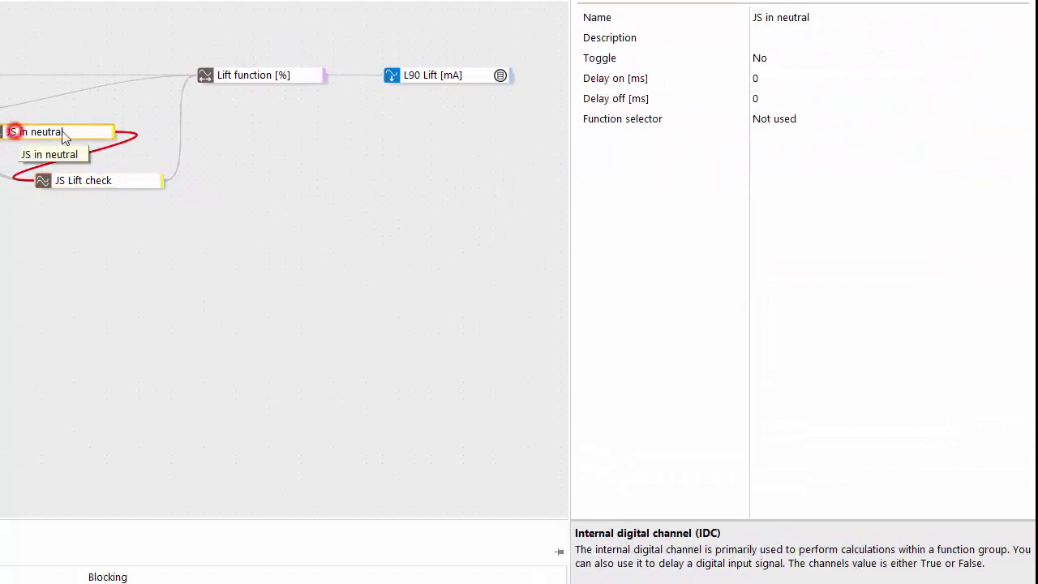
left_click(830, 16)
left_click(766, 16)
type("lift")
key("Return")
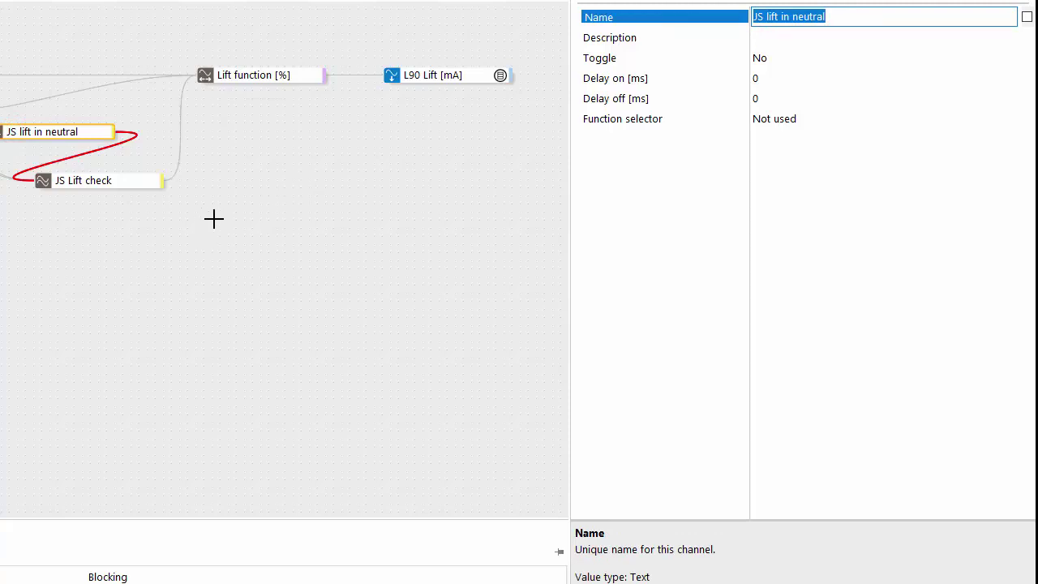
Auto-order the group's calculations in the Calculation Order dialog
right_click(214, 218)
left_click(302, 388)
left_click(645, 541)
left_click(569, 542)
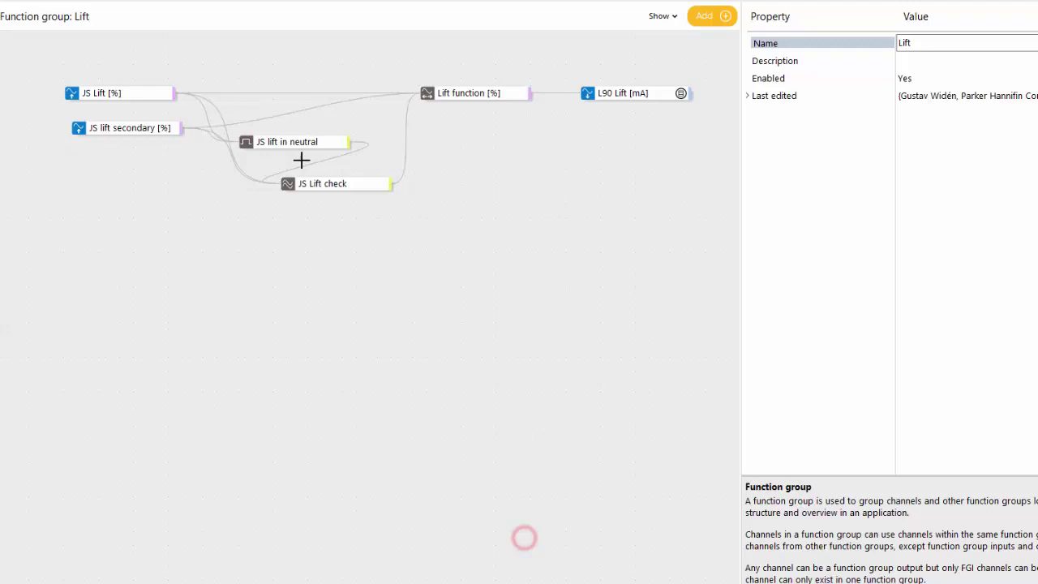
Start the simulation and inspect Lift function, JS Lift check and JS lift in neutral
left_click(207, 37)
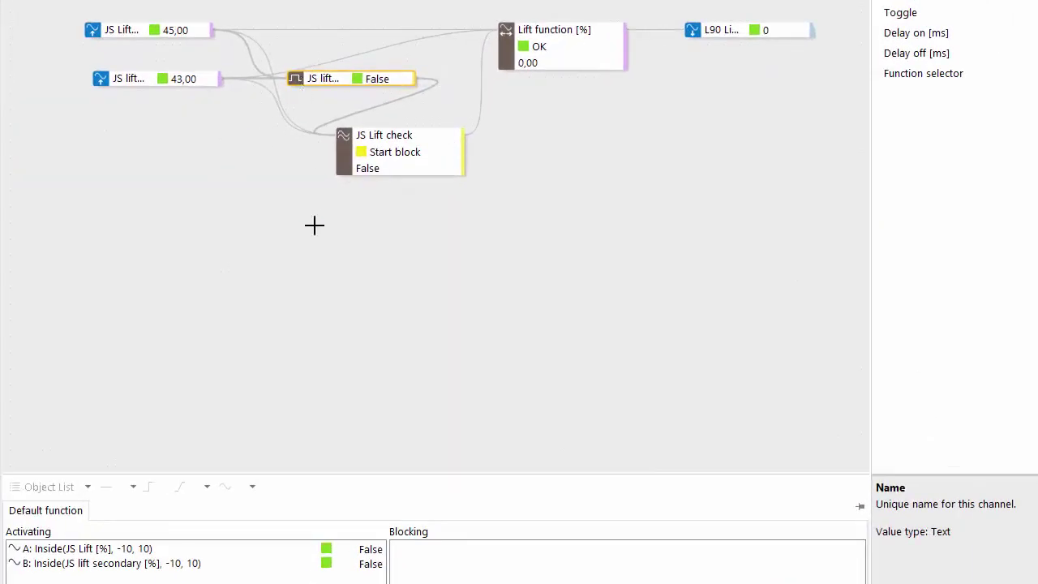
left_click(572, 29)
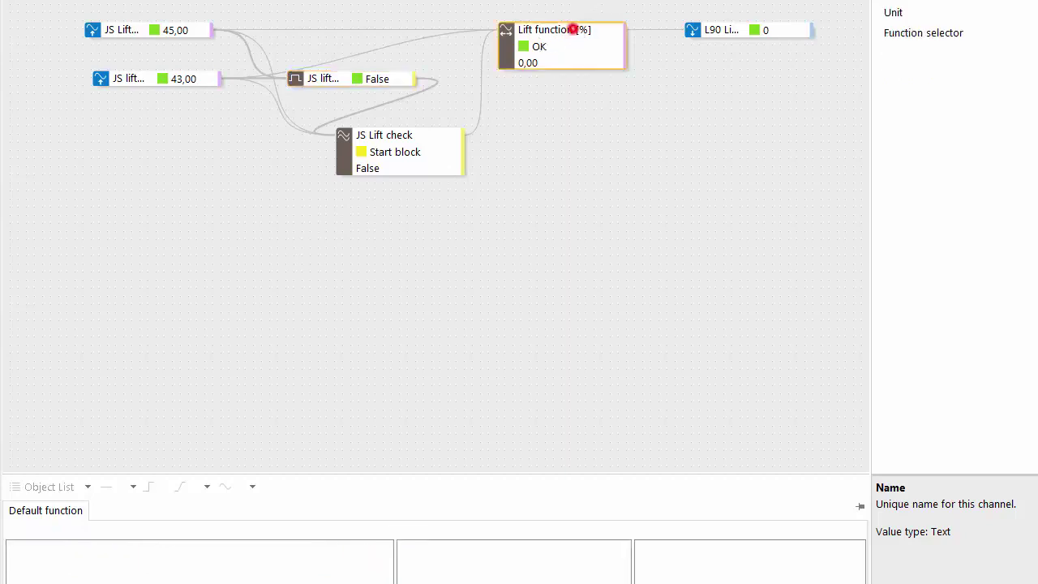
left_click(428, 134)
left_click(202, 79)
left_click(268, 64)
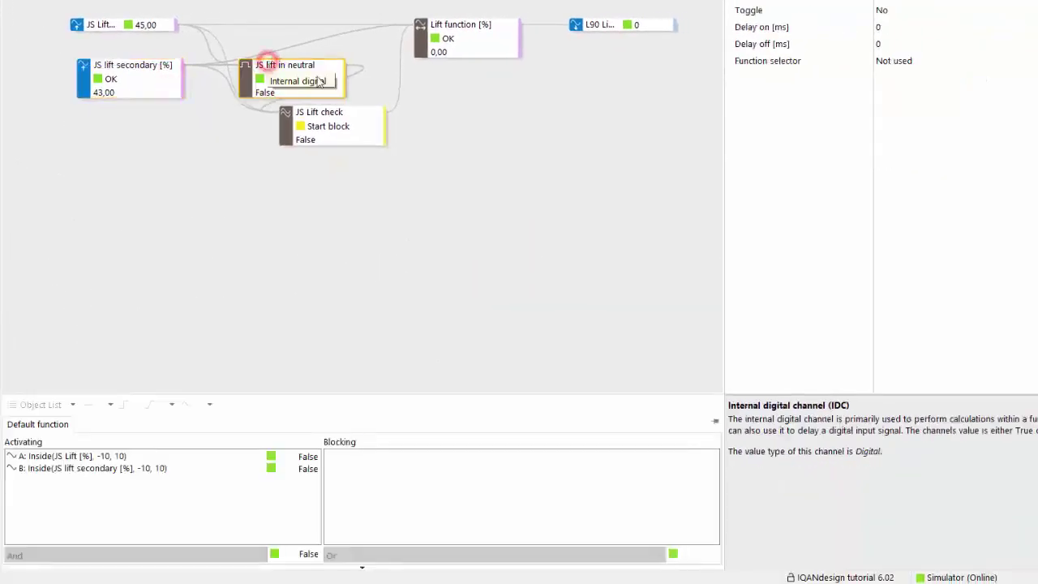
left_click(360, 110)
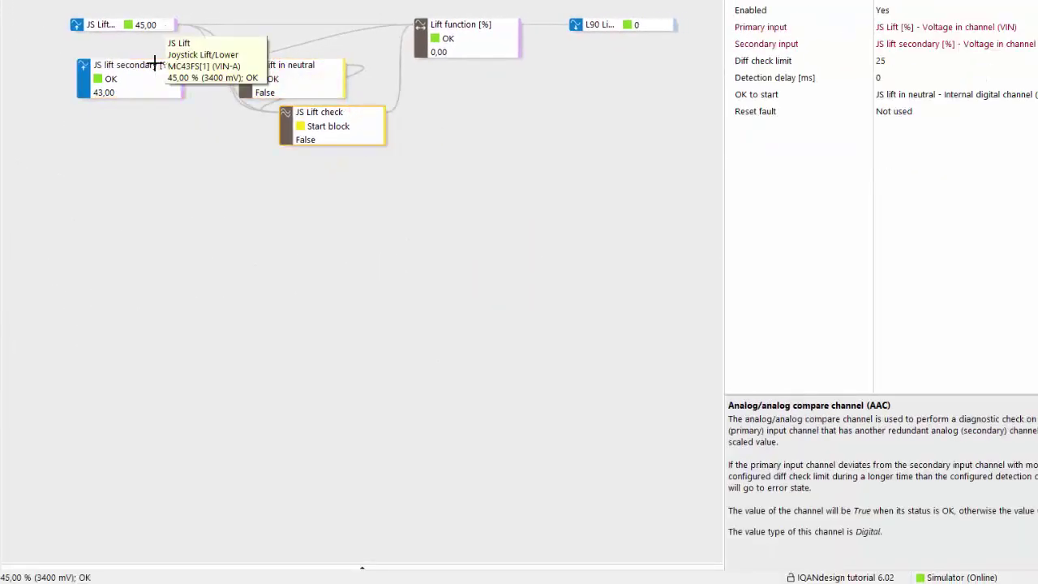
left_click(300, 64)
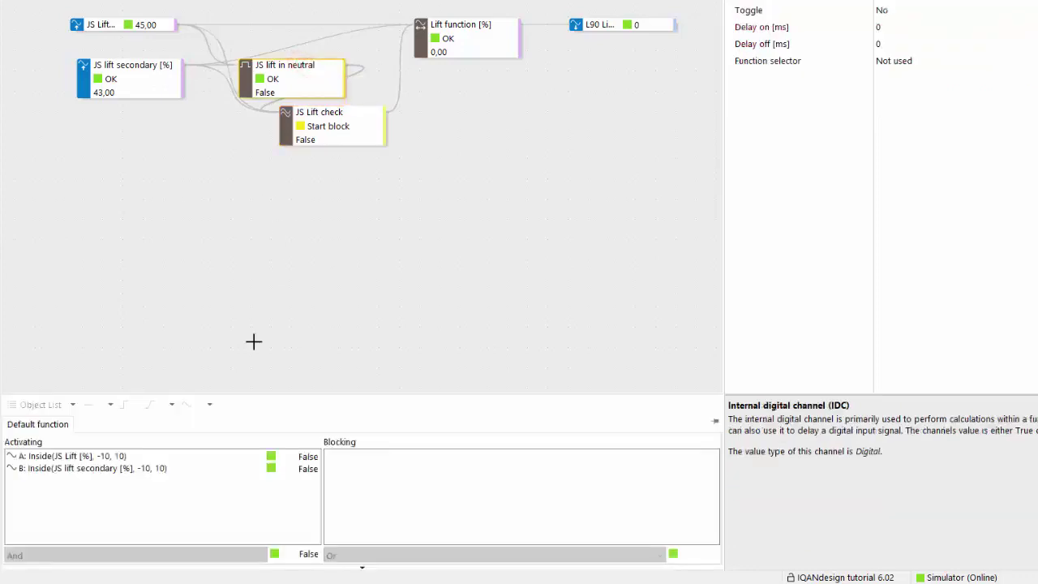
Set simulated JS Lift and JS lift secondary to 29 and 20, then to 9 and 5
key("alt+Tab")
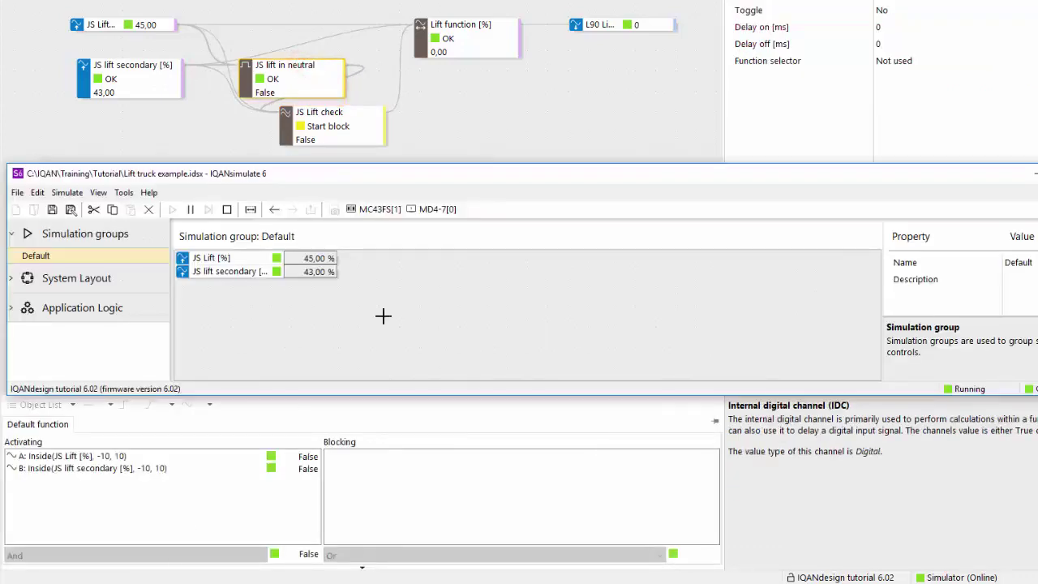
left_click(314, 258)
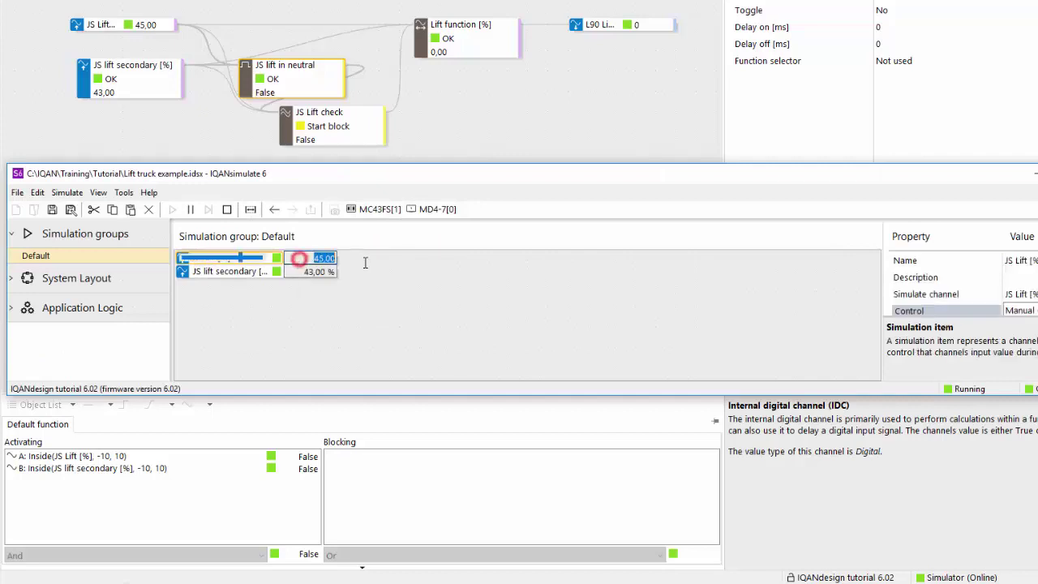
type("25")
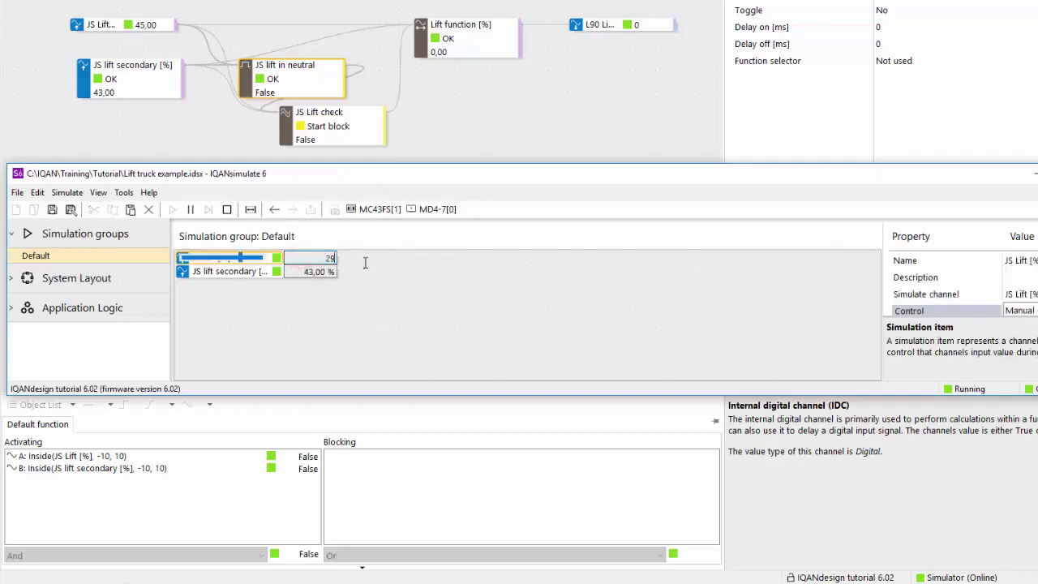
key("Return")
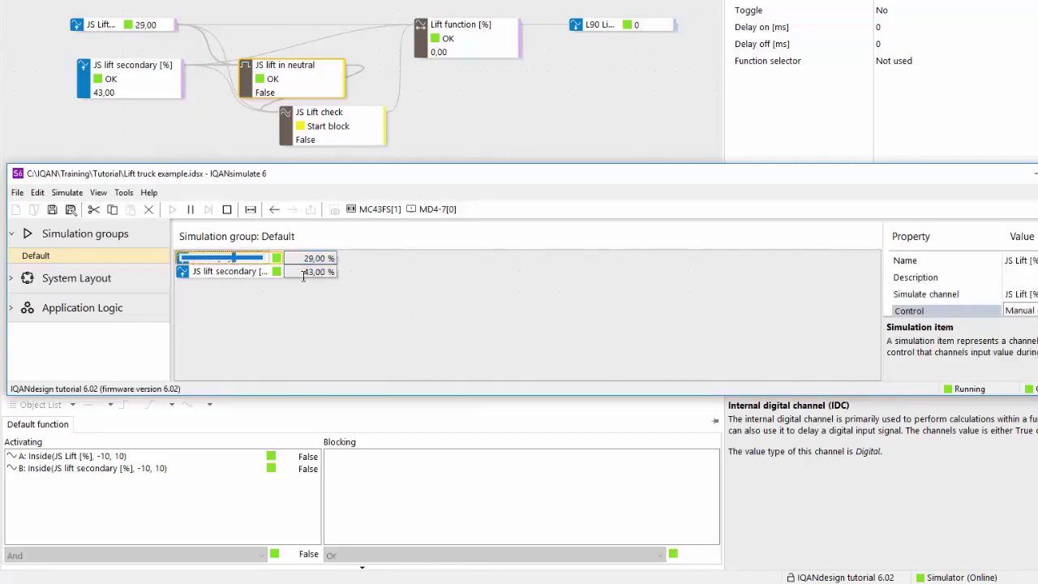
left_click(301, 273)
type("20")
key("Return")
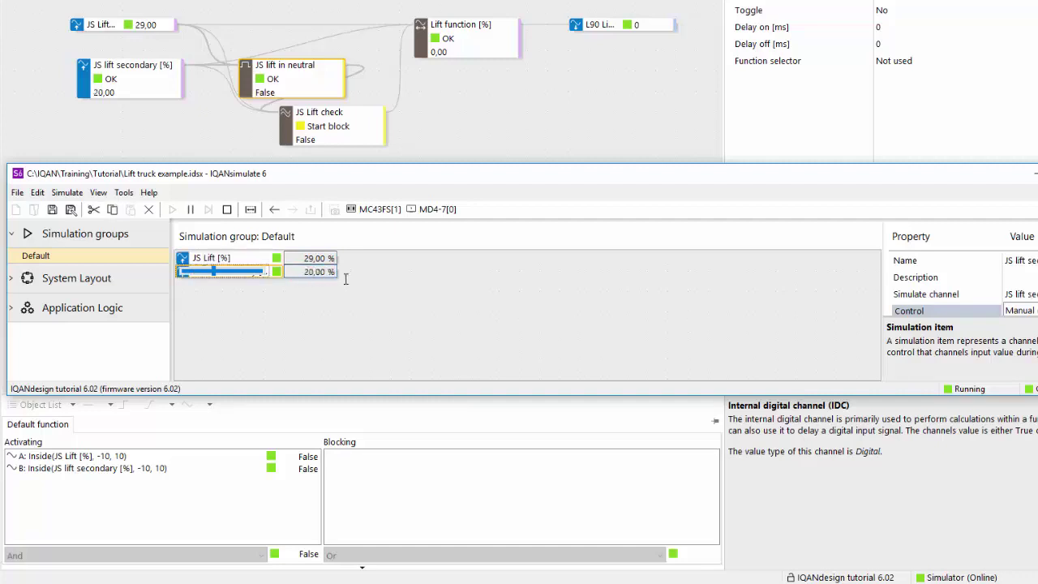
left_click(315, 258)
type("9")
key("Return")
left_click(316, 272)
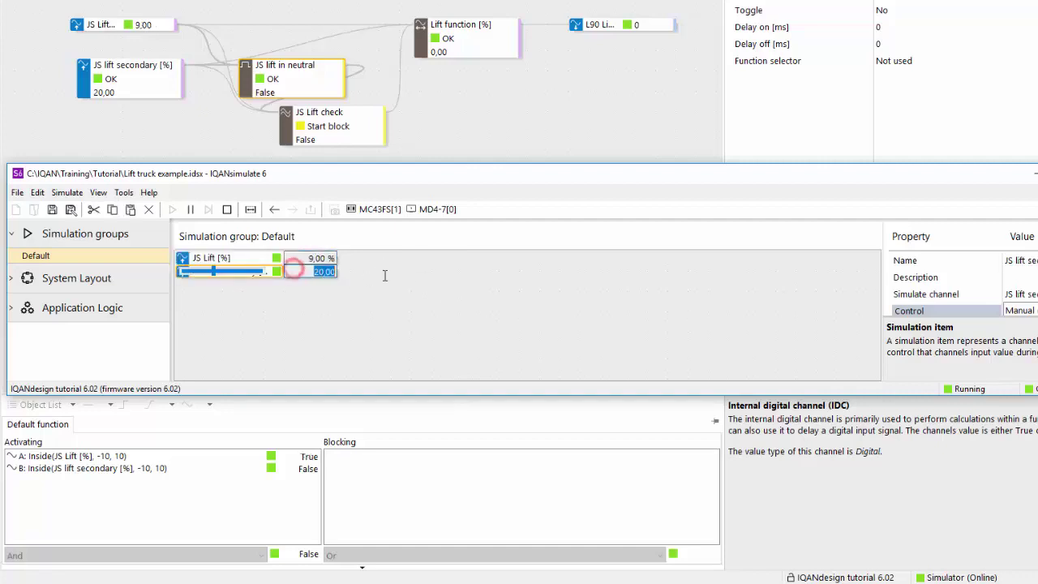
type("5")
key("Return")
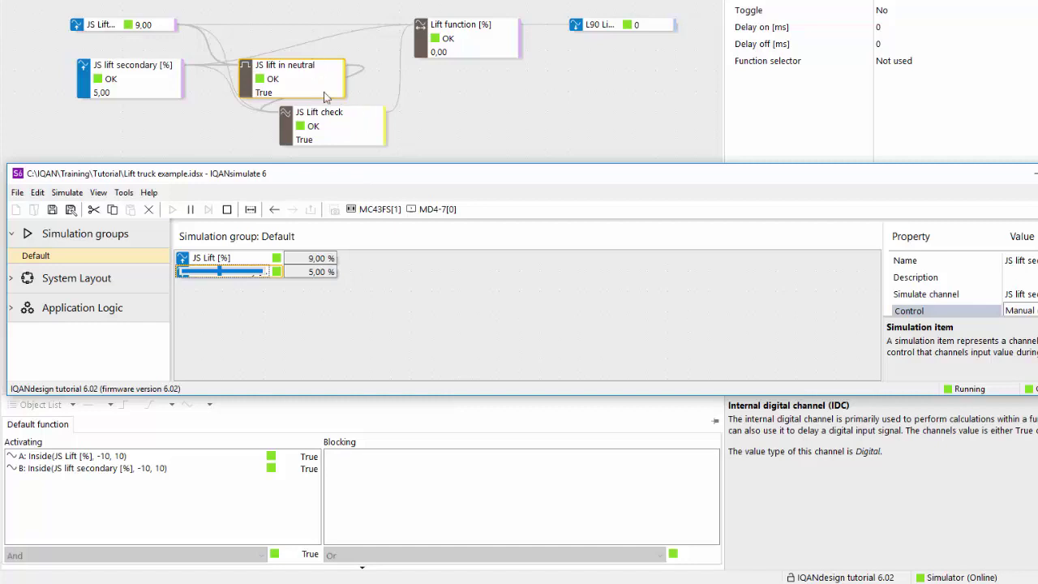
Set JS lift secondary to 12 and JS Lift to 15, then raise JS Lift to 53,70 %
left_click(301, 271)
type("12")
key("Return")
left_click(316, 258)
type("15")
key("Return")
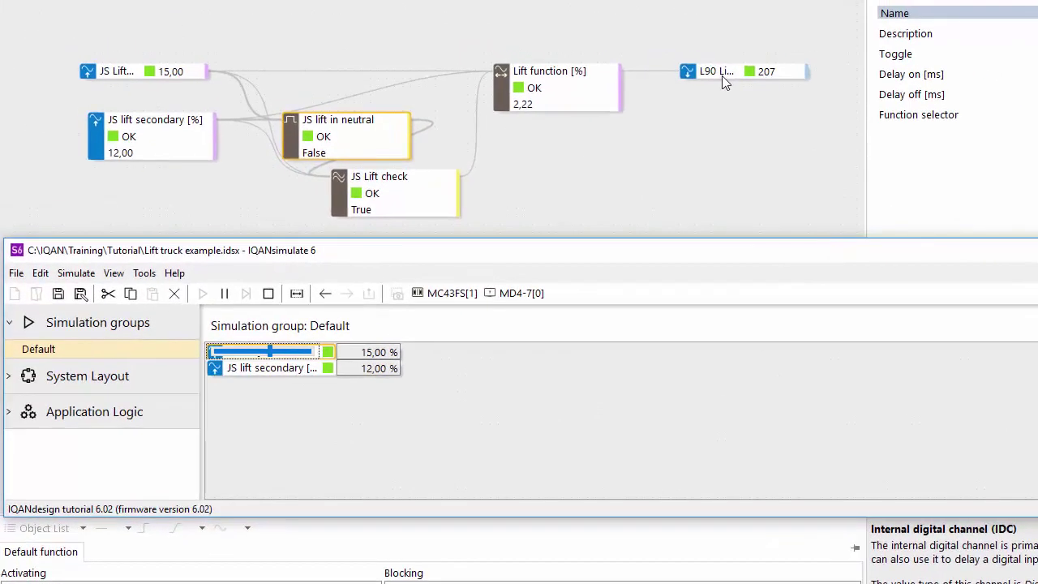
left_click(257, 351)
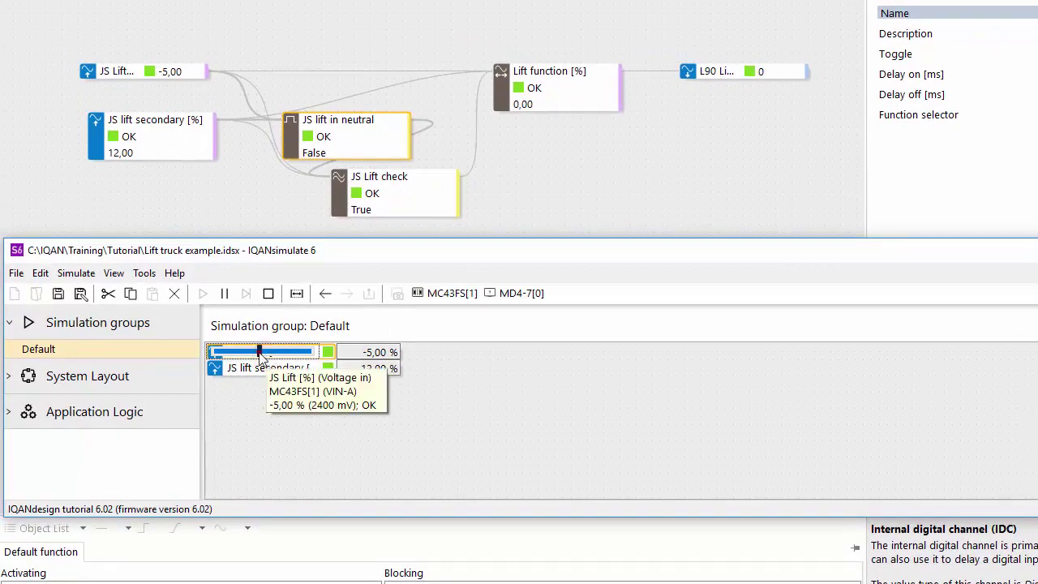
left_click_drag(276, 355, 290, 354)
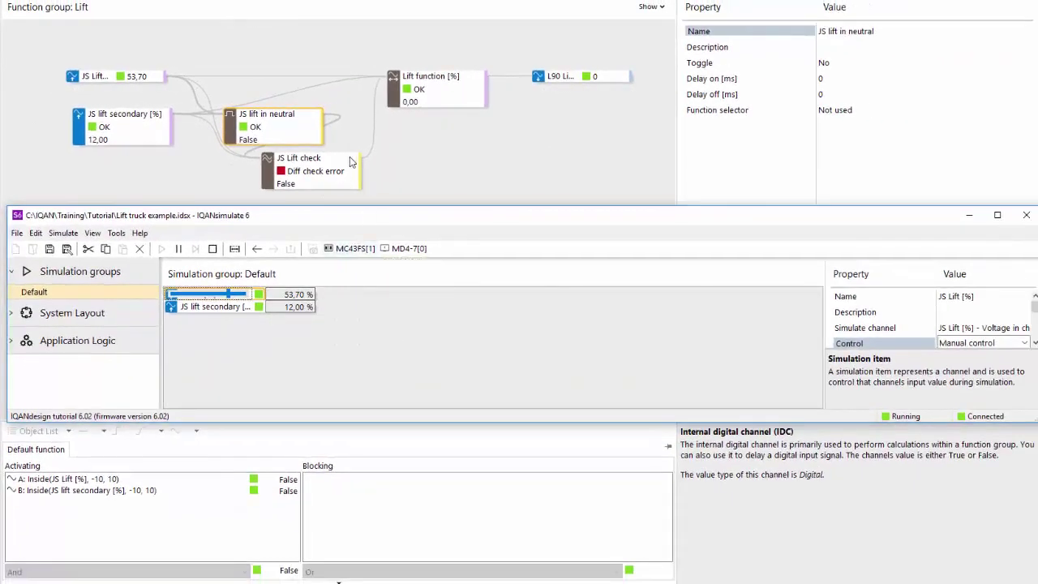
Make simulated JS lift secondary follow JS Lift [%] as Scaled value, then lower JS Lift to test
left_click(235, 308)
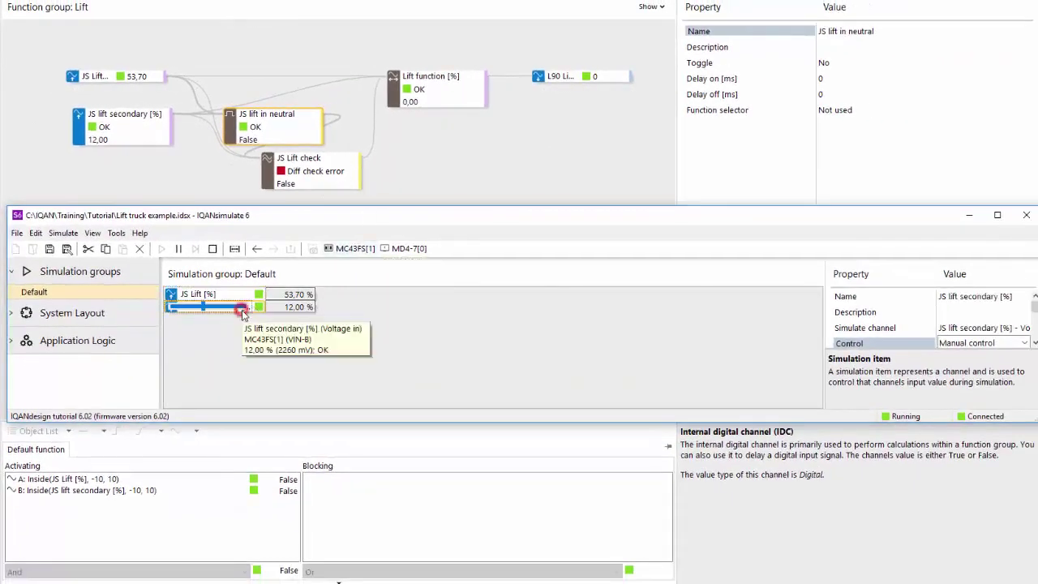
left_click_drag(925, 422, 929, 465)
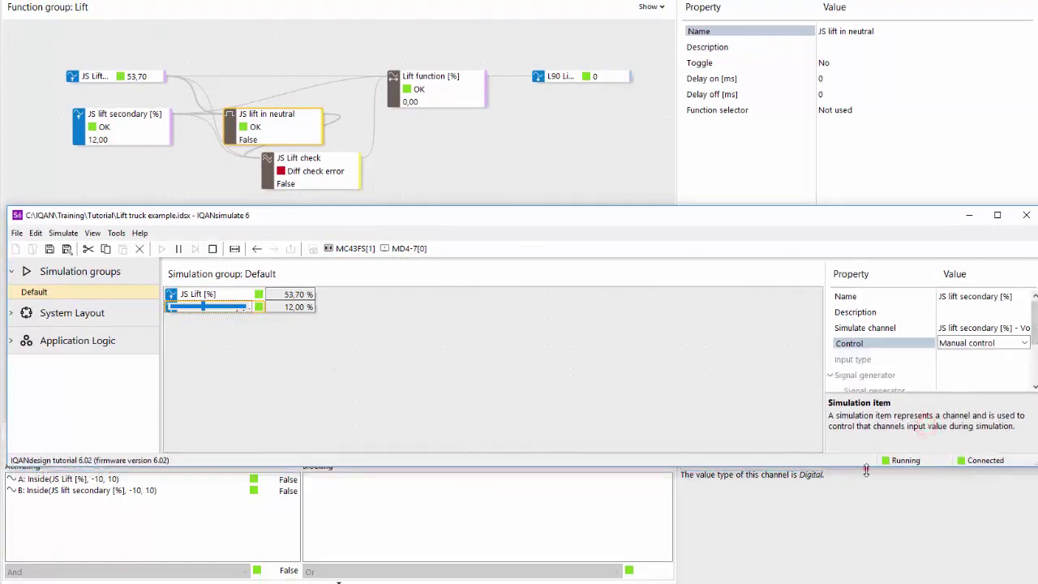
left_click_drag(867, 482, 869, 519)
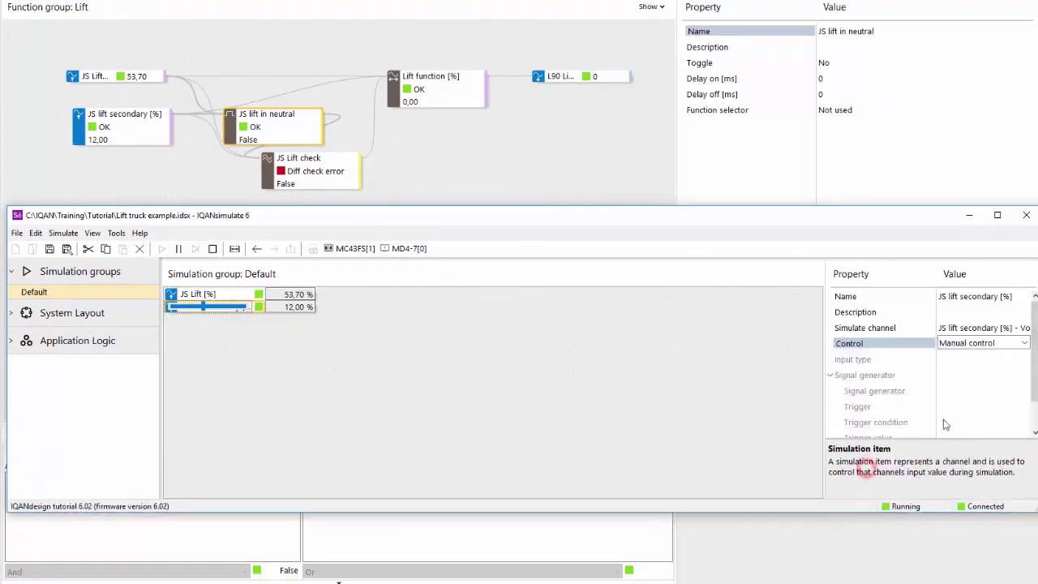
left_click(1024, 343)
mouse_move(979, 394)
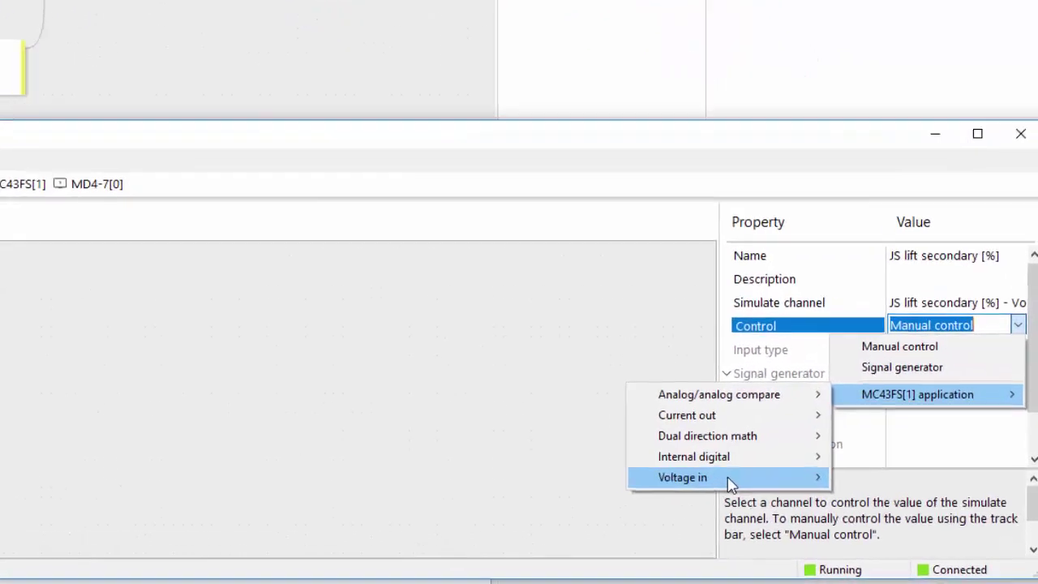
mouse_move(729, 478)
left_click(892, 479)
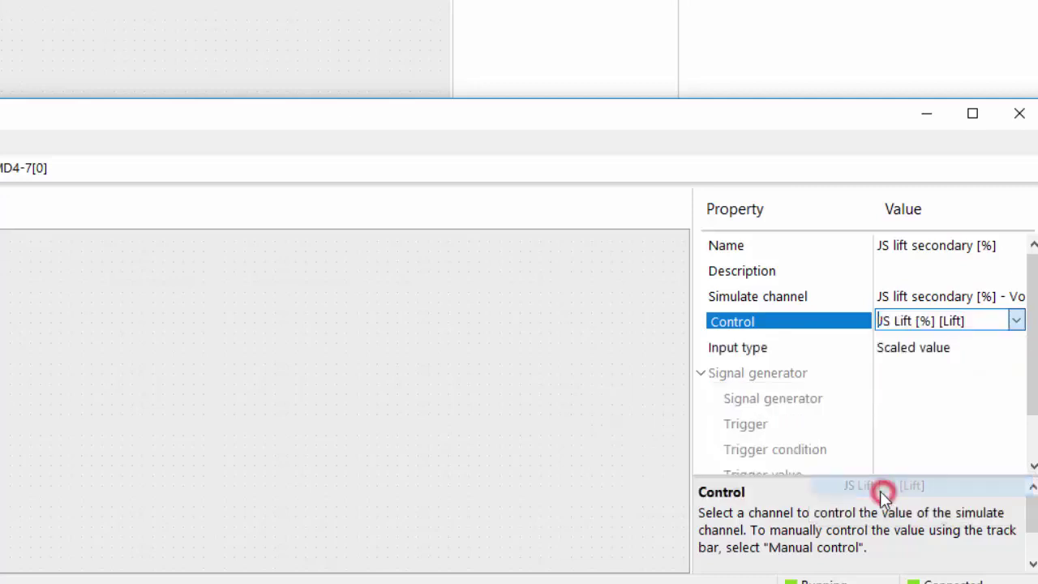
left_click(976, 351)
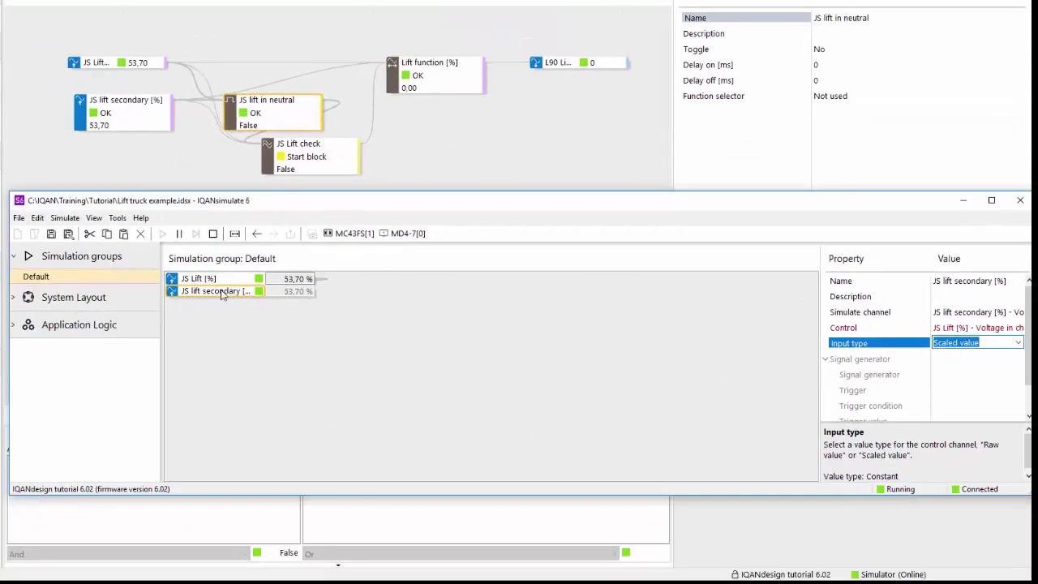
left_click(199, 279)
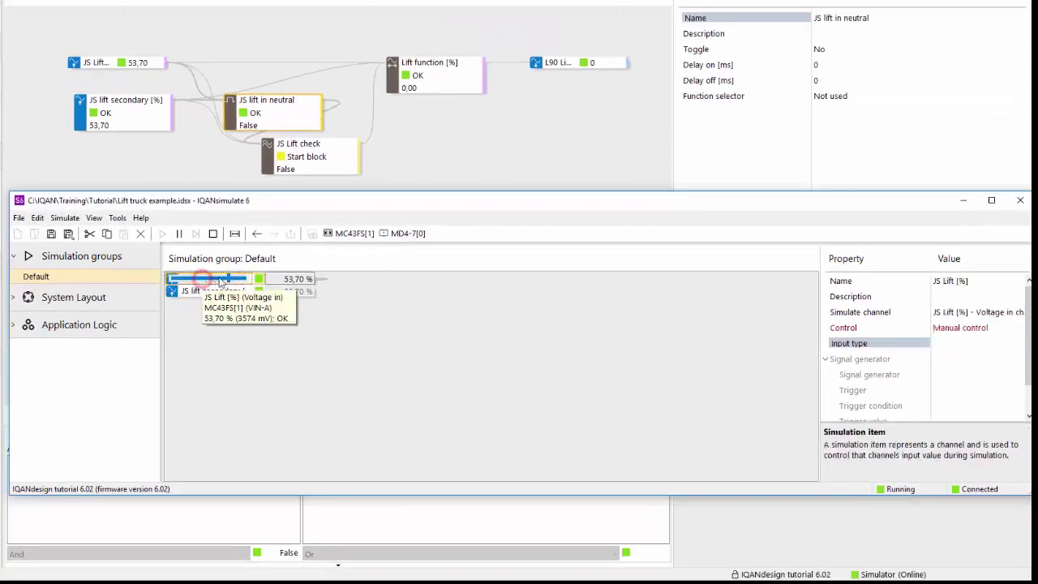
mouse_move(231, 279)
left_mouse_down()
mouse_move(211, 280)
mouse_move(222, 280)
left_mouse_up()
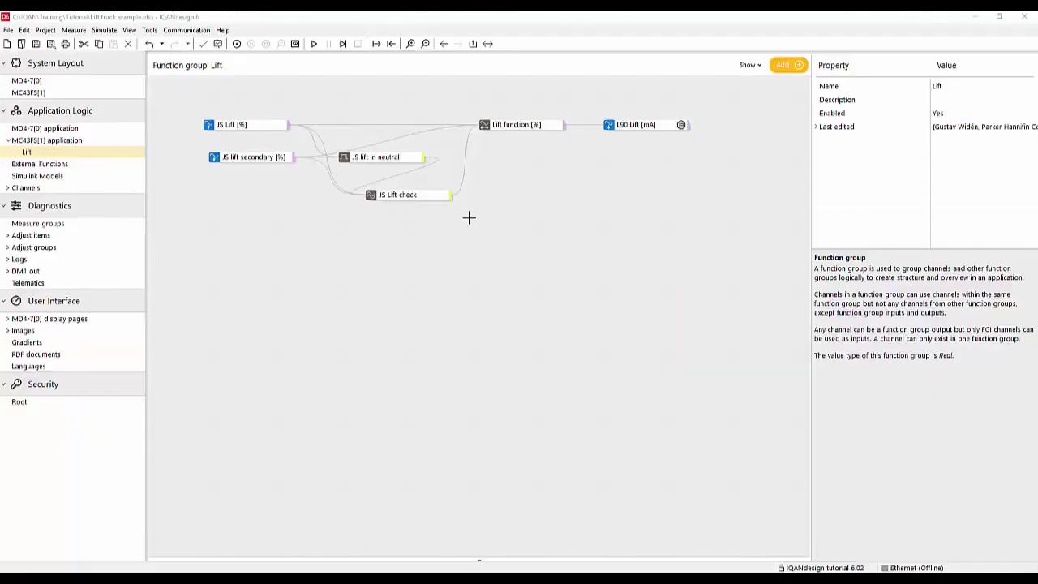
Add a Digital in channel named test enable to the canvas
double_click(429, 237)
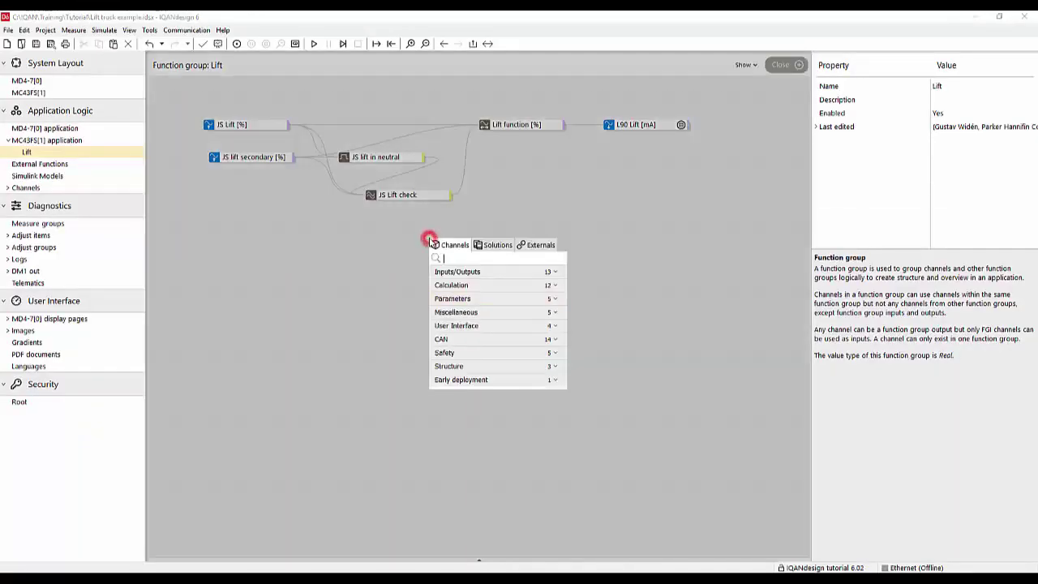
type("di")
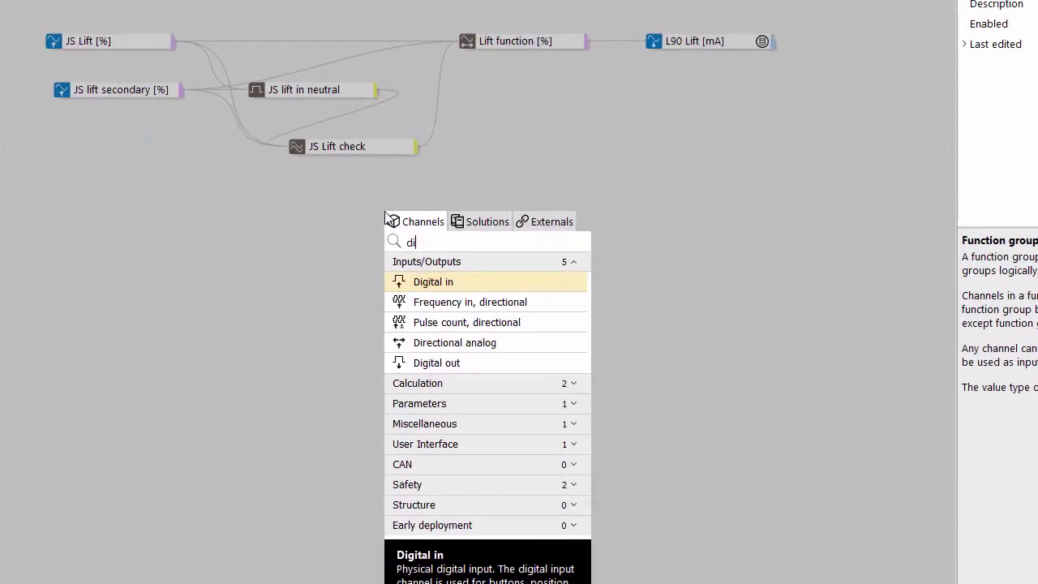
key("Return")
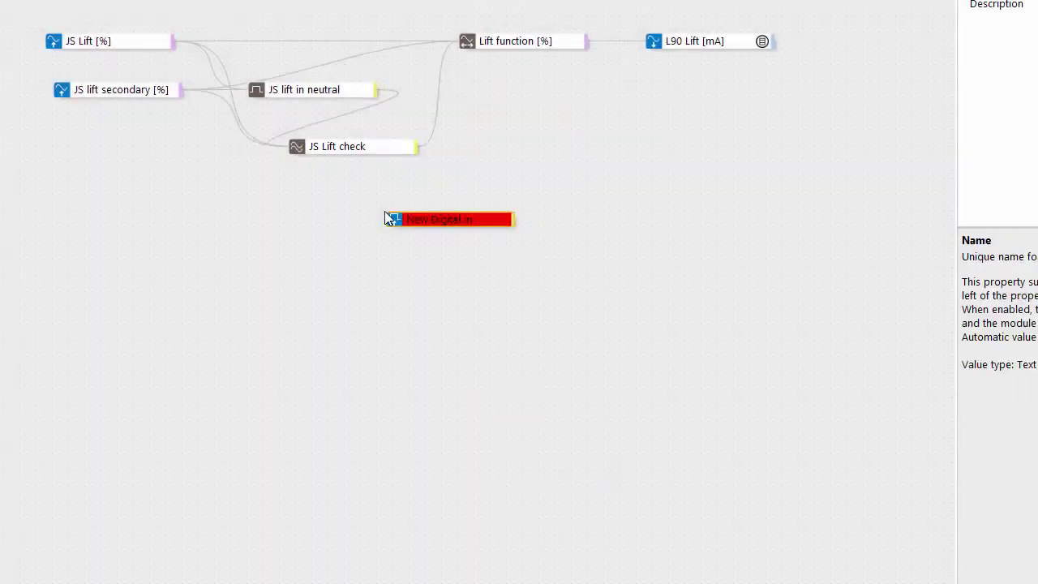
type("tes")
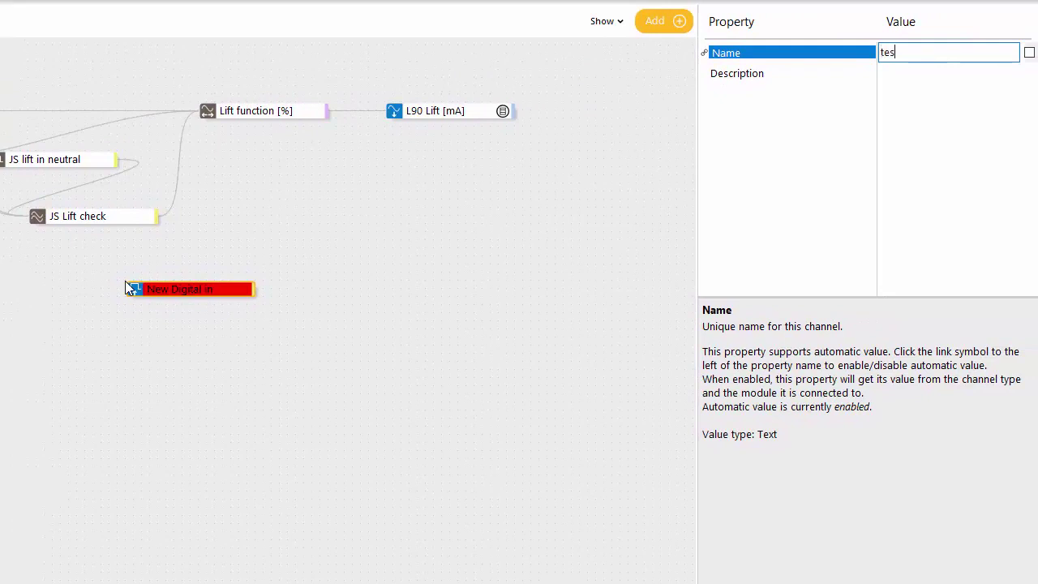
type("t enable")
key("Return")
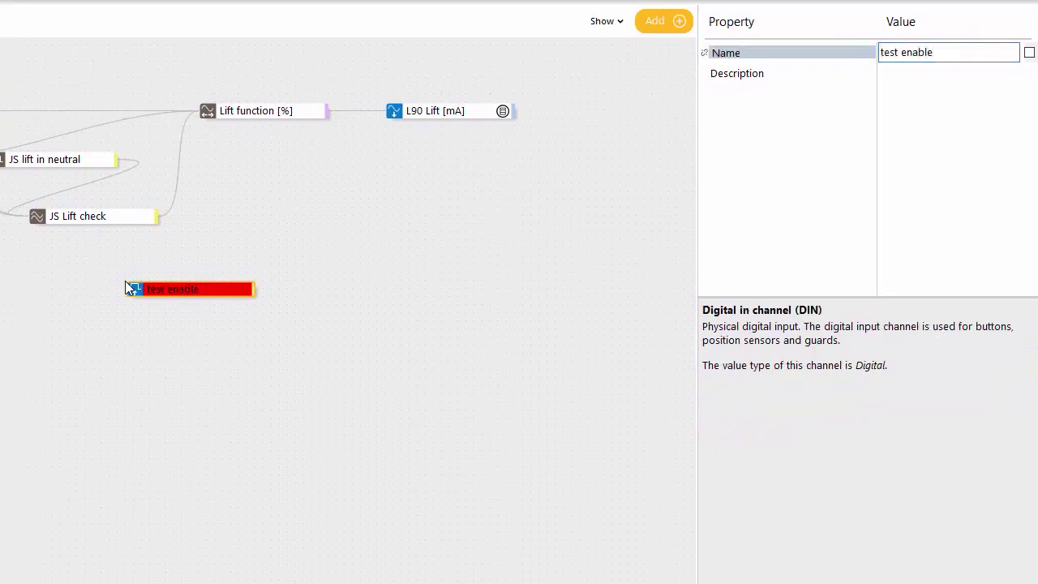
Move test enable up into a function group input and rename it Enable FGI
right_click(174, 291)
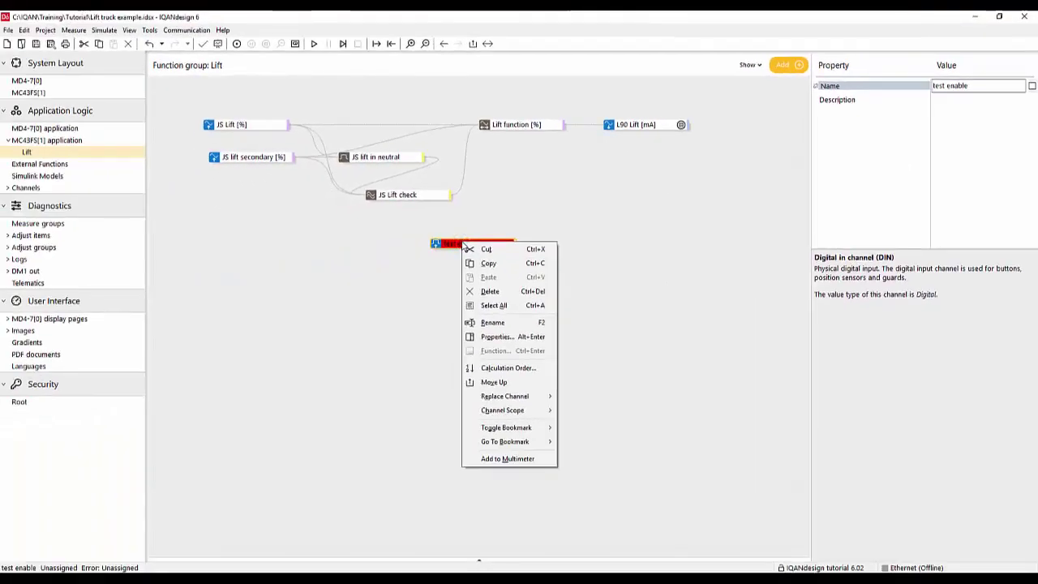
left_click(420, 247)
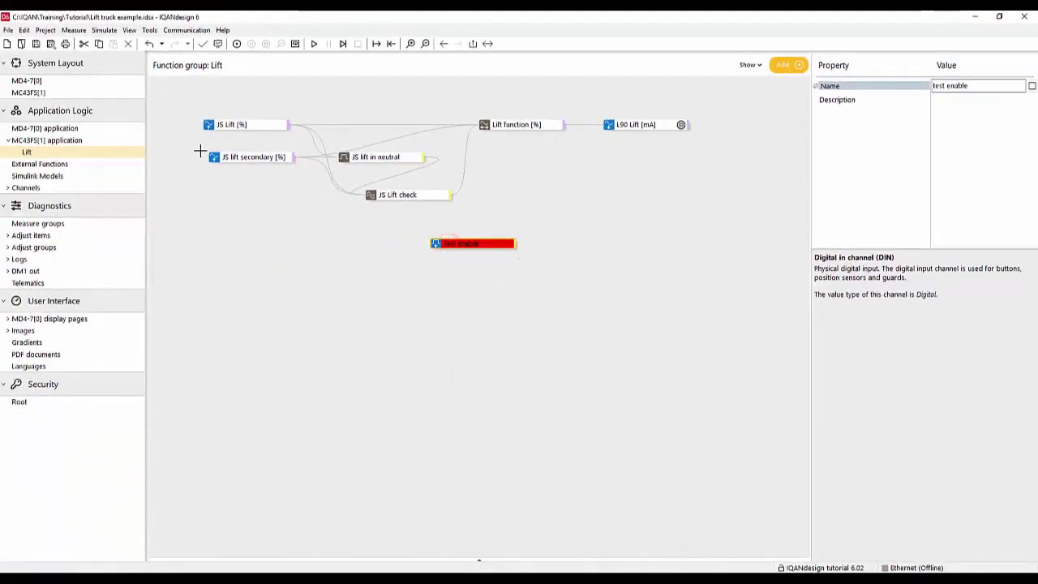
left_click(460, 247)
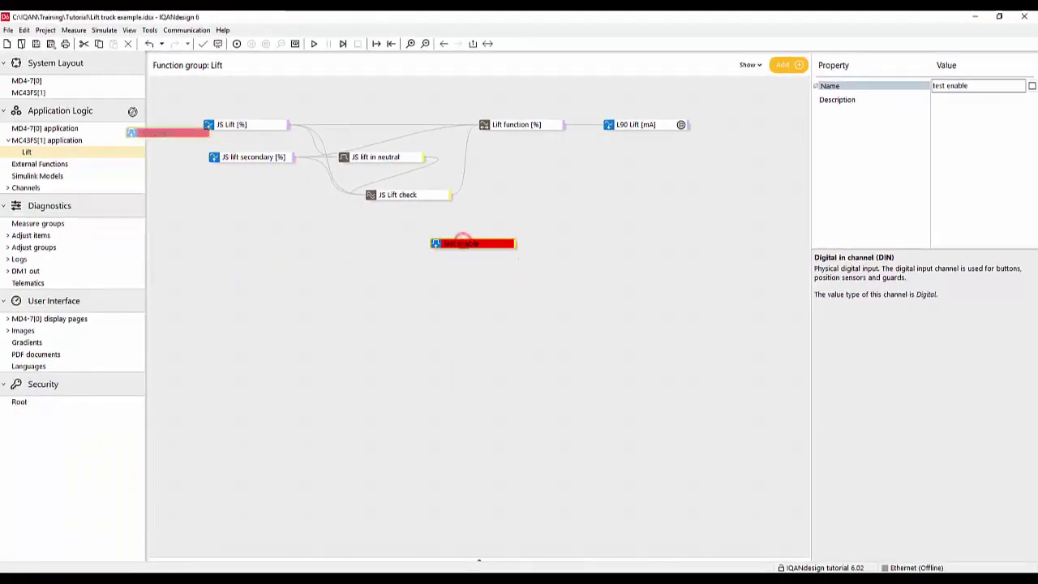
left_click(477, 244)
right_click(479, 246)
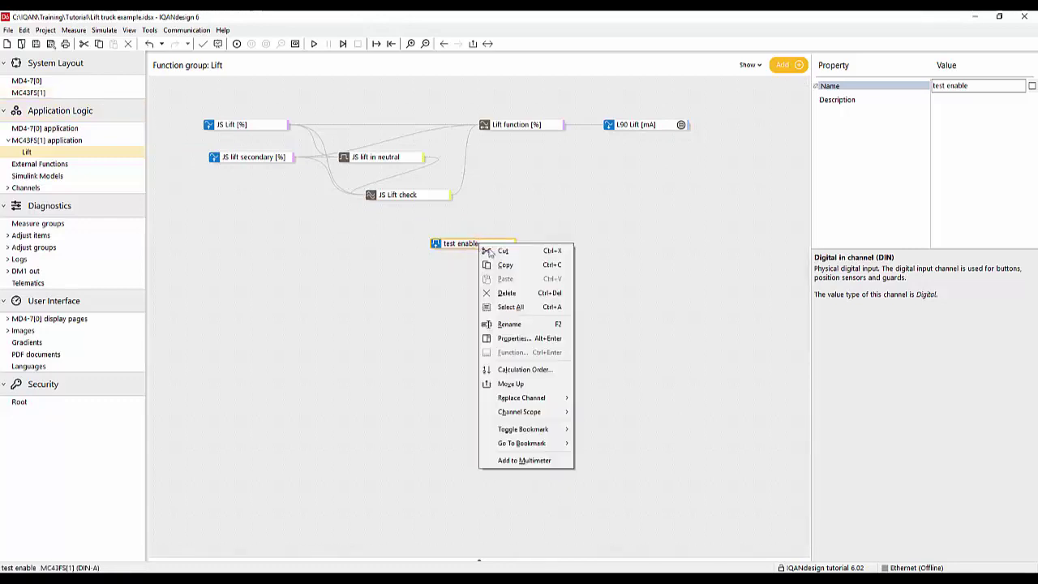
left_click(524, 383)
left_click_drag(490, 243, 243, 265)
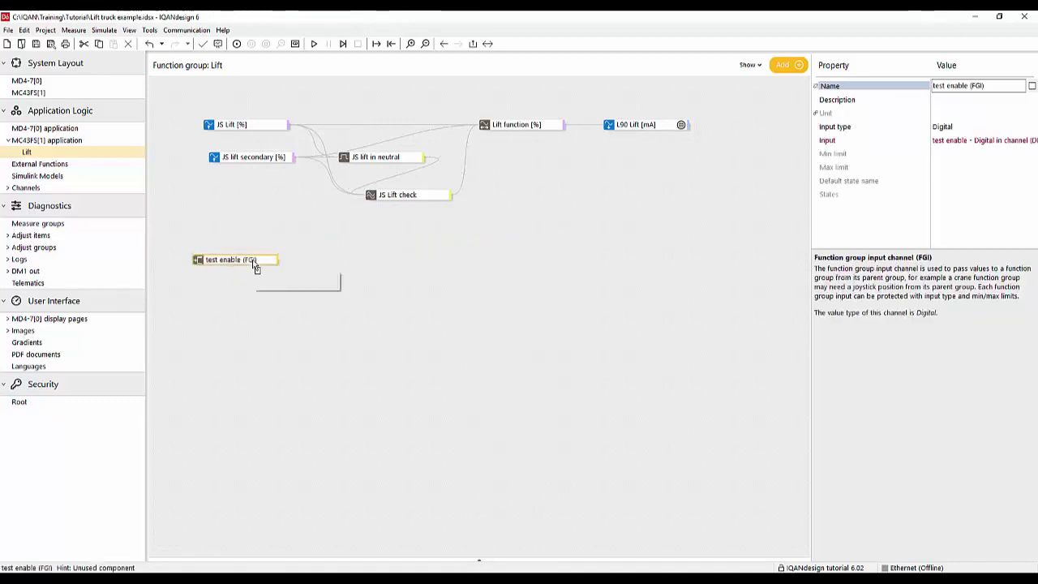
left_click(996, 85)
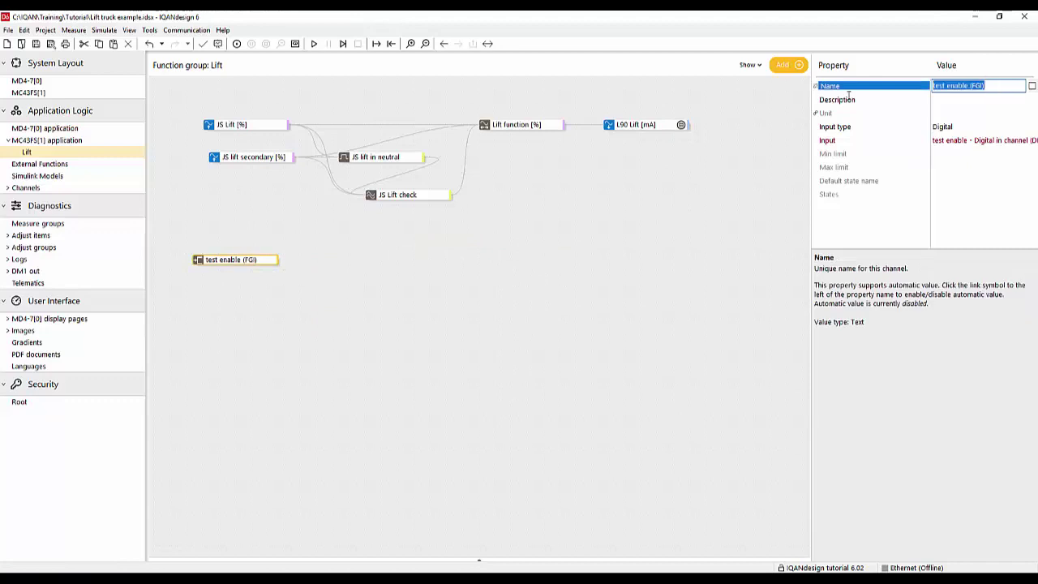
type("E")
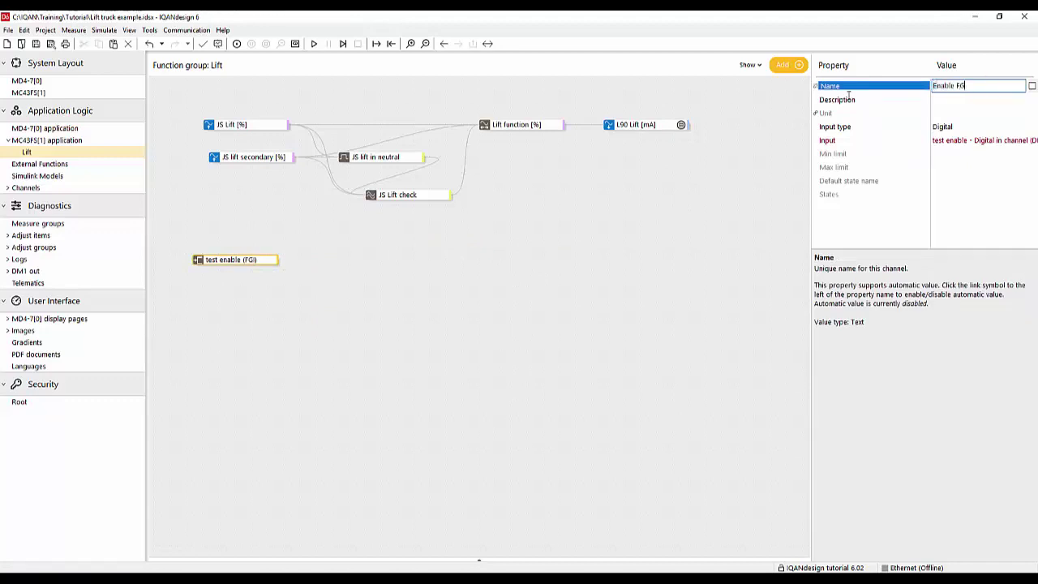
key("Return")
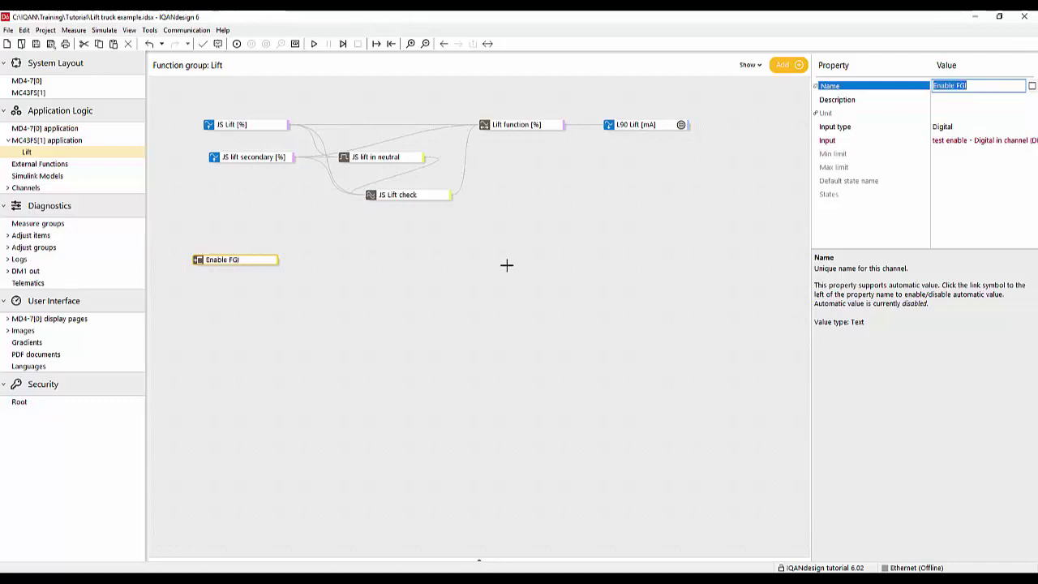
Review the JS Lift check channel and Lift function's inputs
left_click(492, 254)
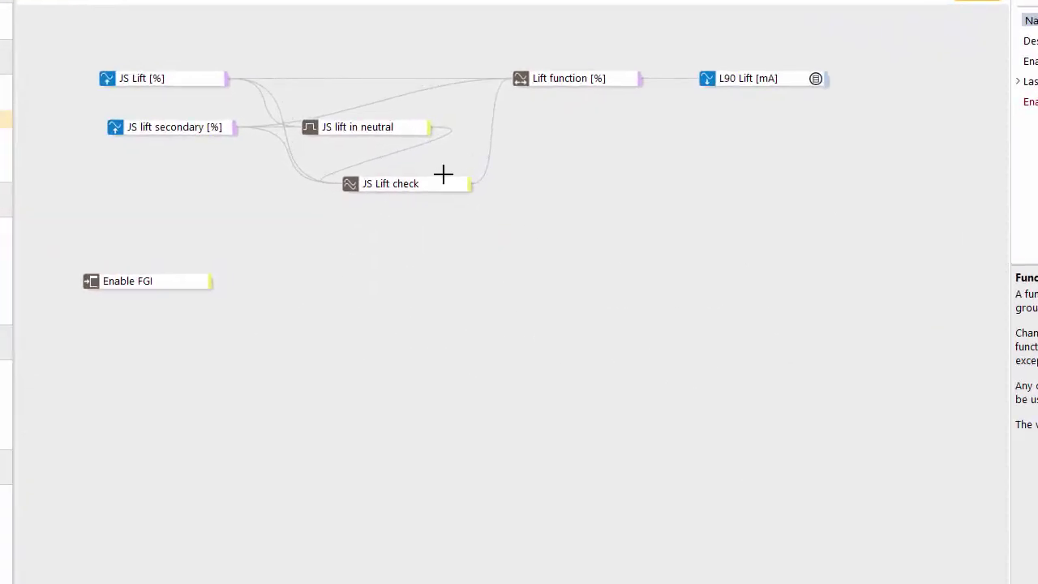
left_click(423, 195)
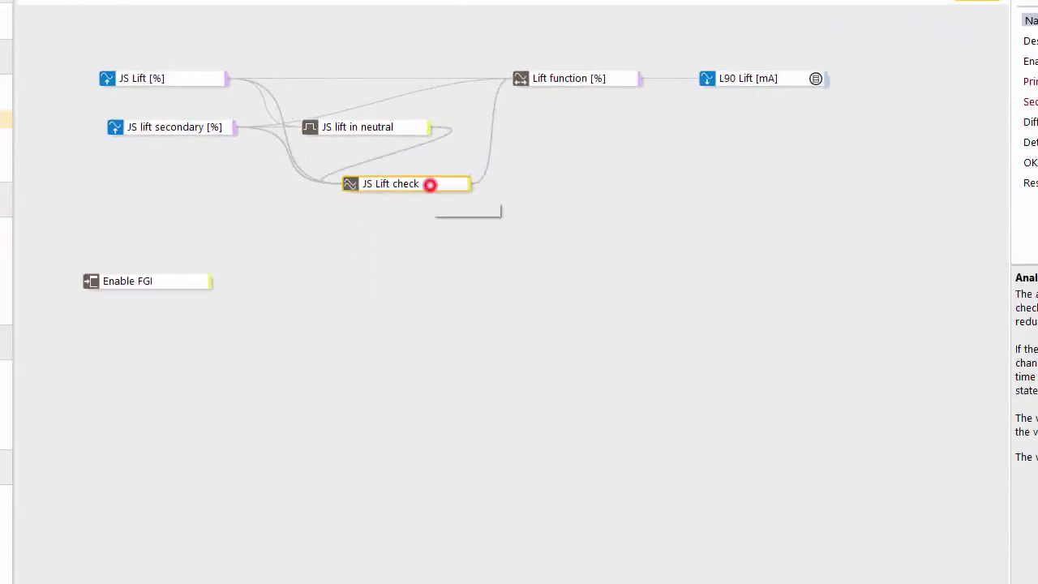
left_click(581, 72)
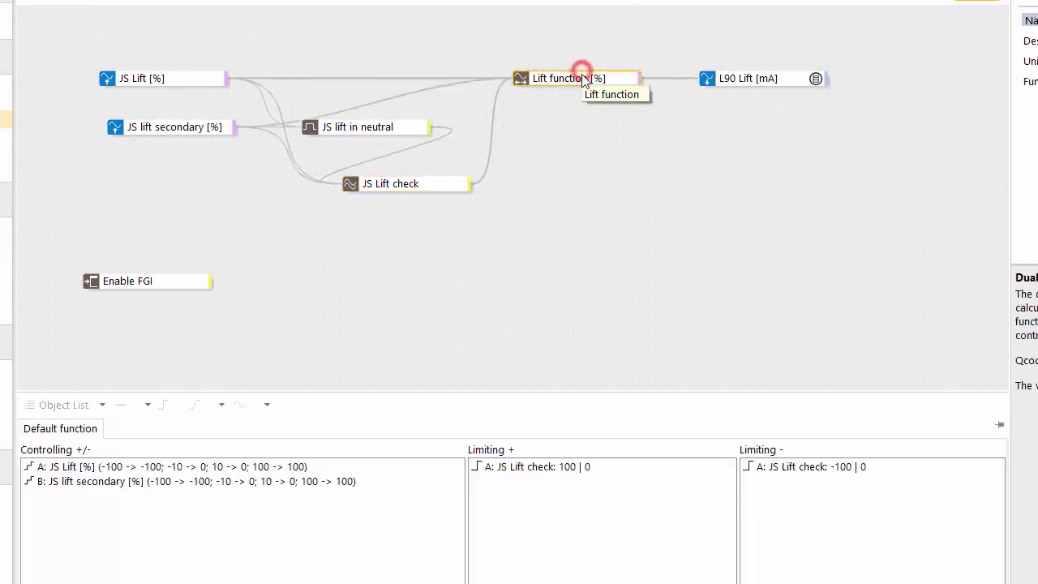
Add an internal digital channel named Enable lift output via the idc alias
double_click(491, 237)
type("idc")
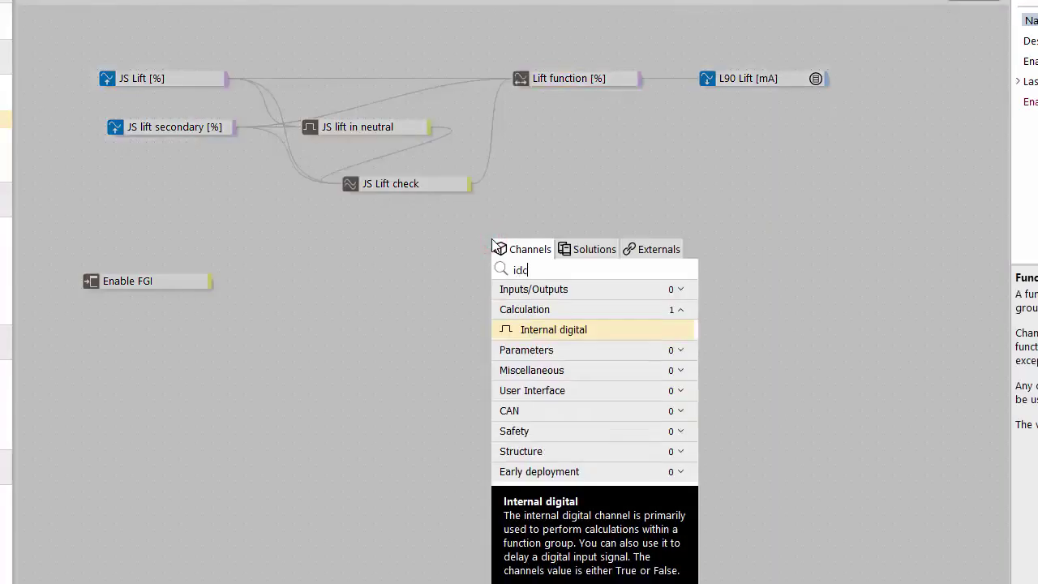
key("Return")
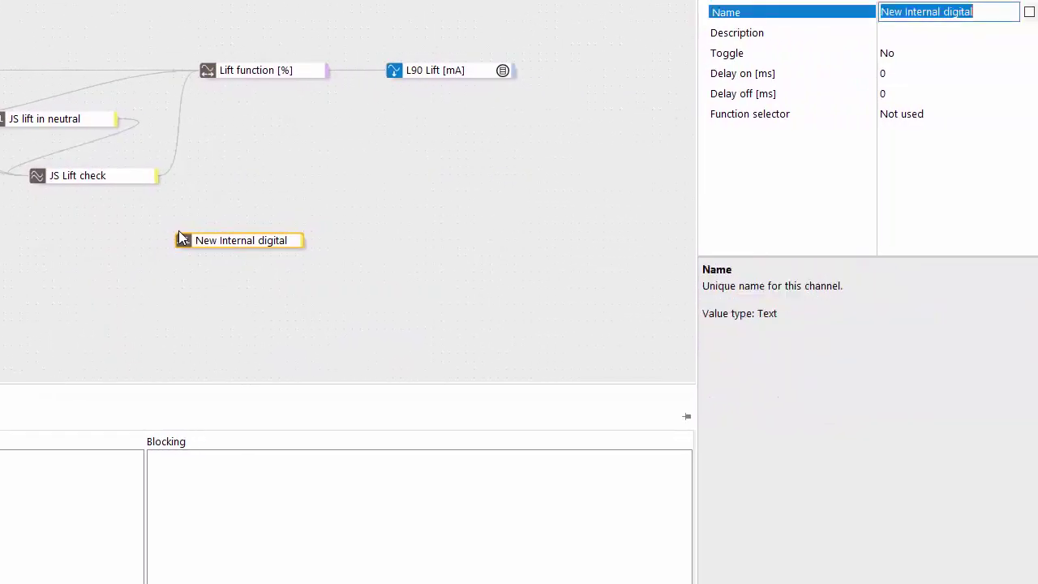
type("Enable lift output")
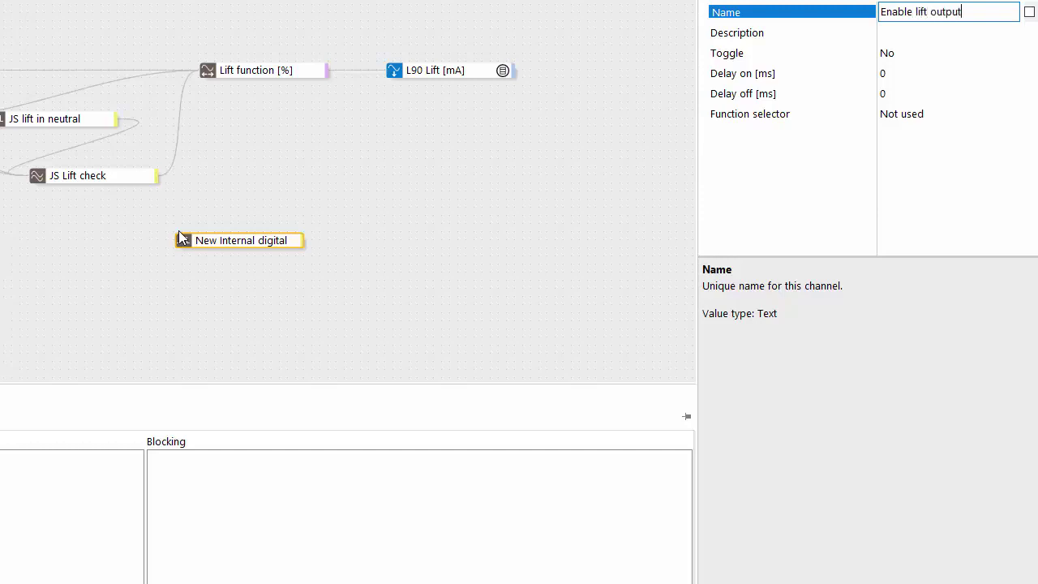
key("Return")
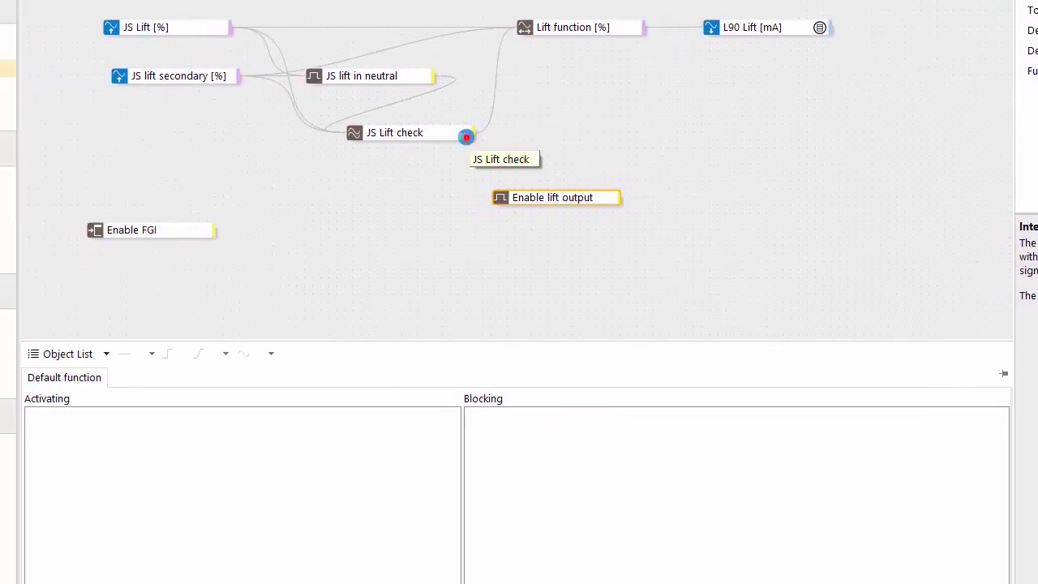
Replace JS Lift check with Enable lift output as the limit on Lift function
left_click(466, 137)
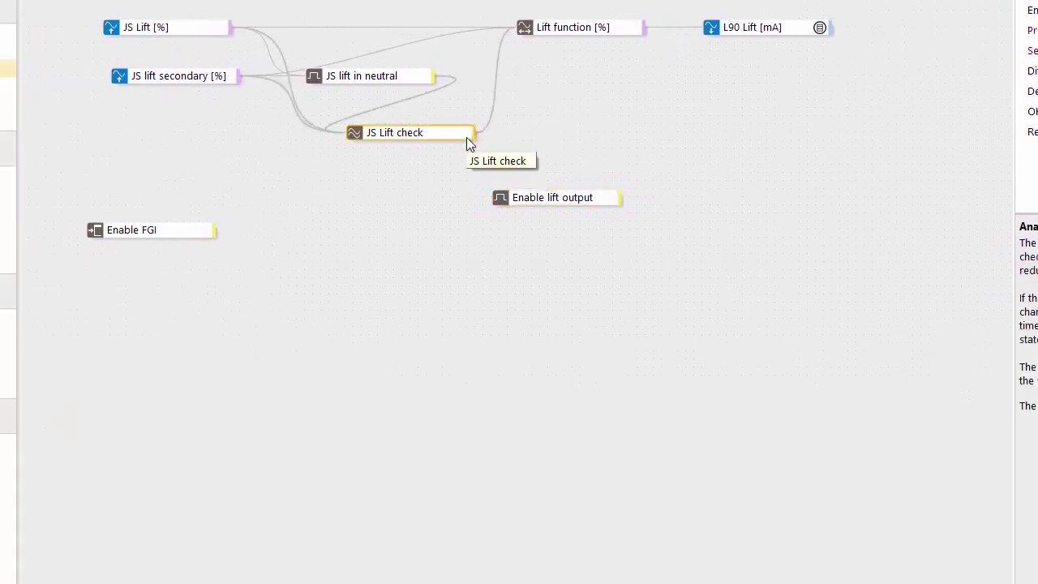
right_click(466, 137)
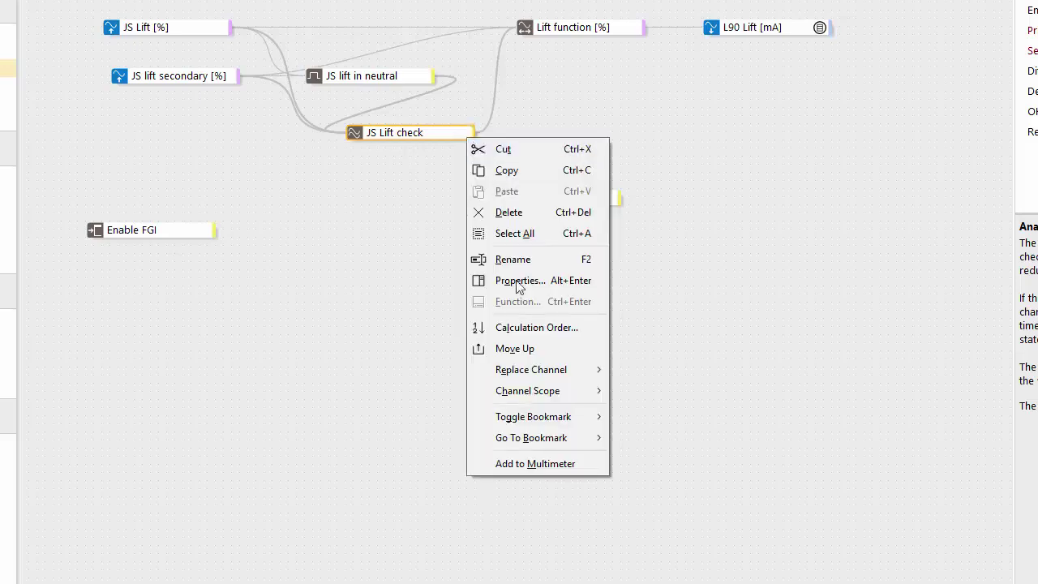
mouse_move(592, 371)
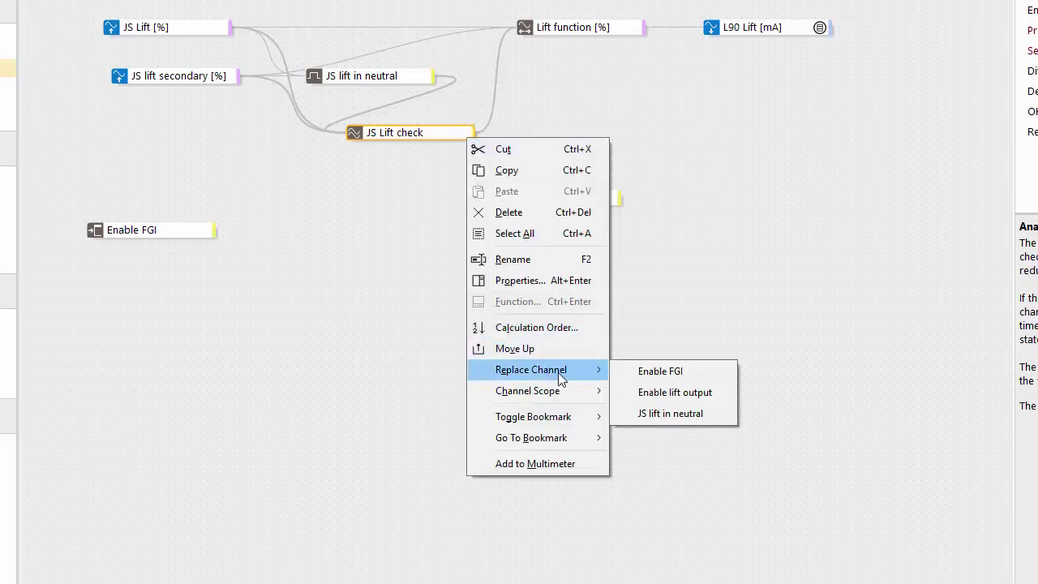
left_click(693, 394)
left_click(621, 380)
left_click(590, 29)
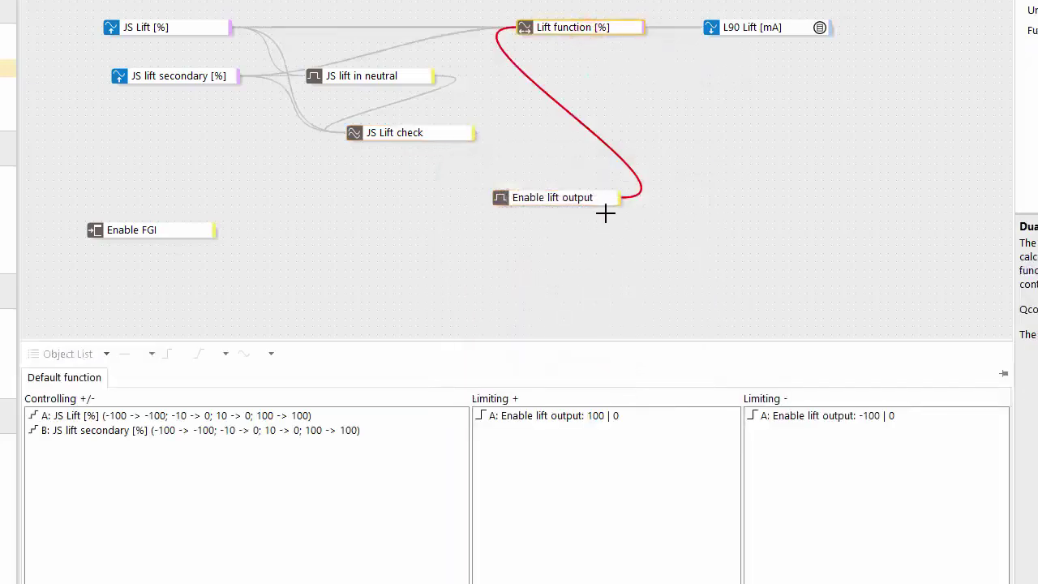
Add JS Lift check as an activating input of Enable lift output
left_click(577, 205)
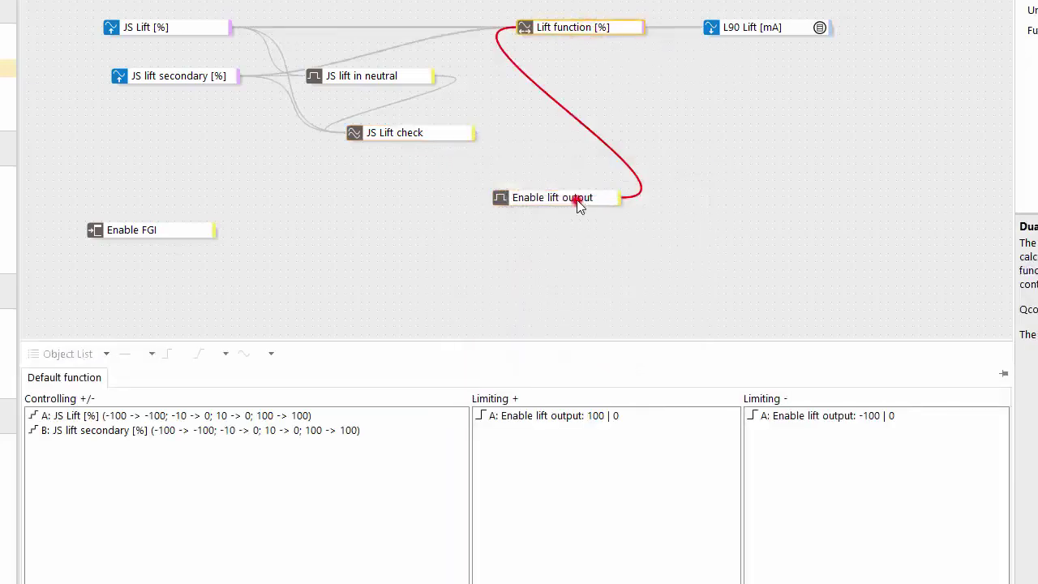
left_click(168, 485)
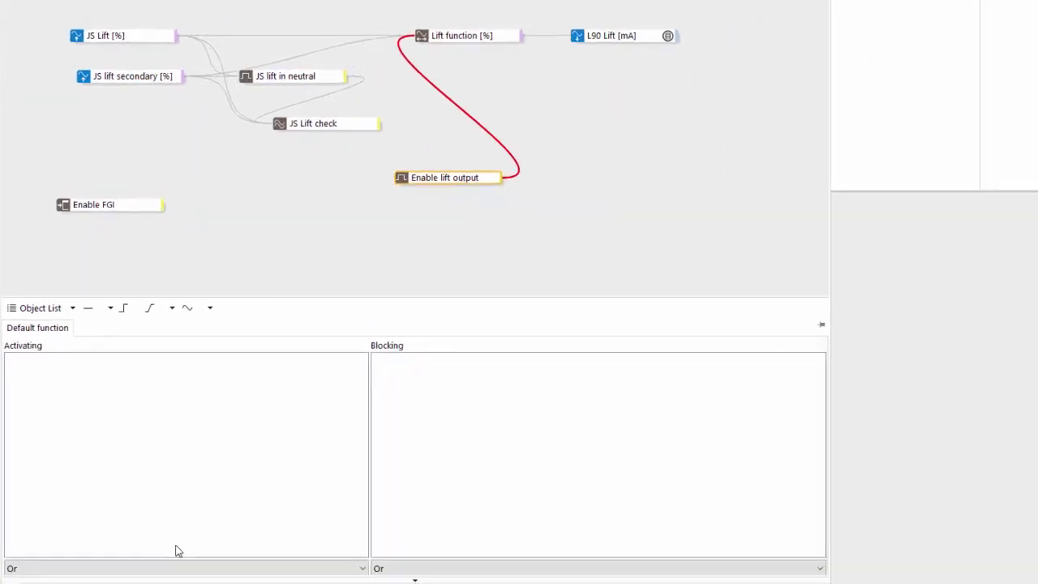
left_click(110, 309)
mouse_move(201, 362)
left_click(257, 362)
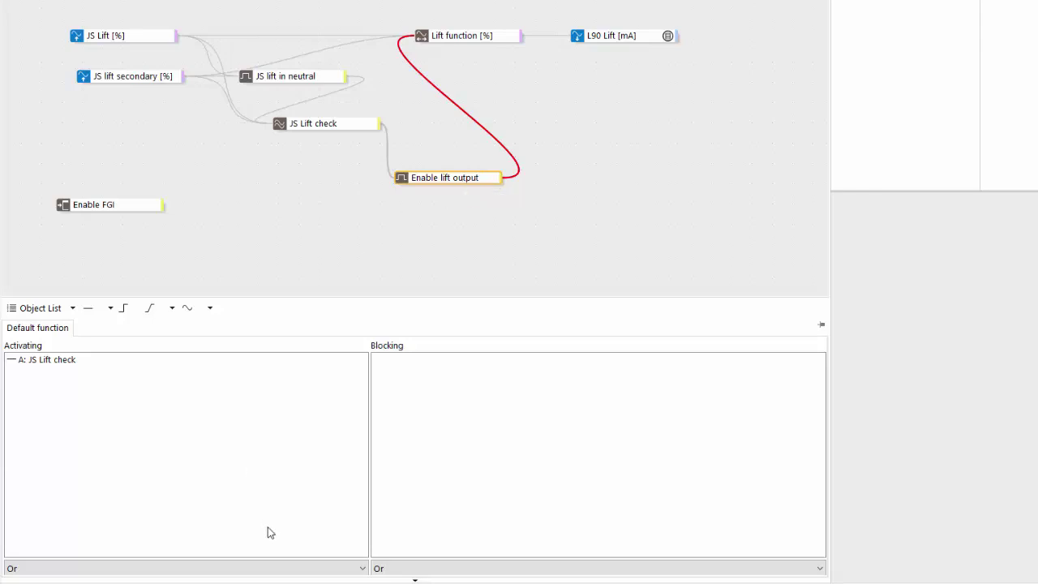
Set Enable lift output's activating logic to And and add Enable FGI as a second input
left_click(362, 568)
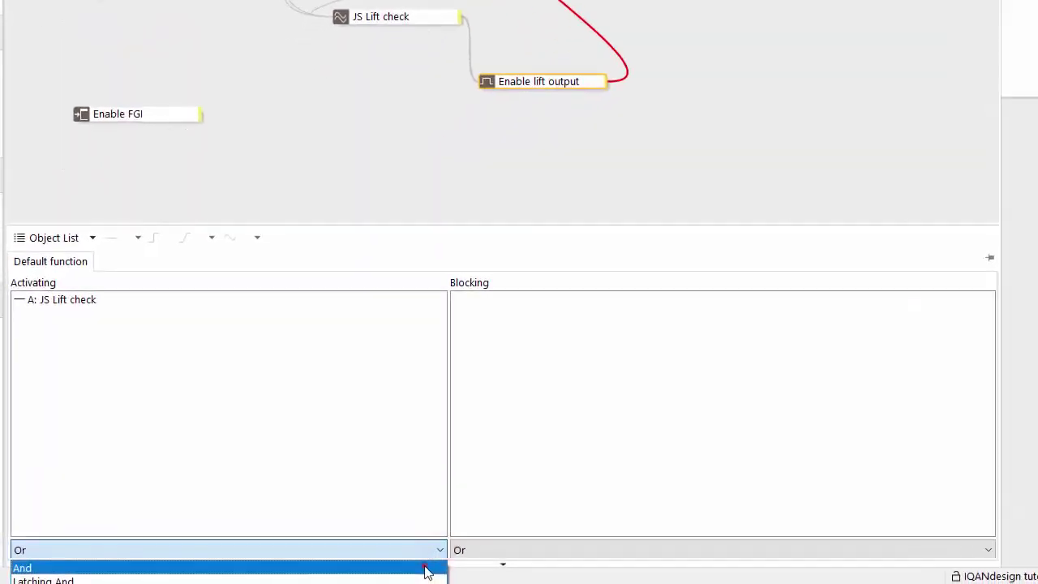
left_click(352, 583)
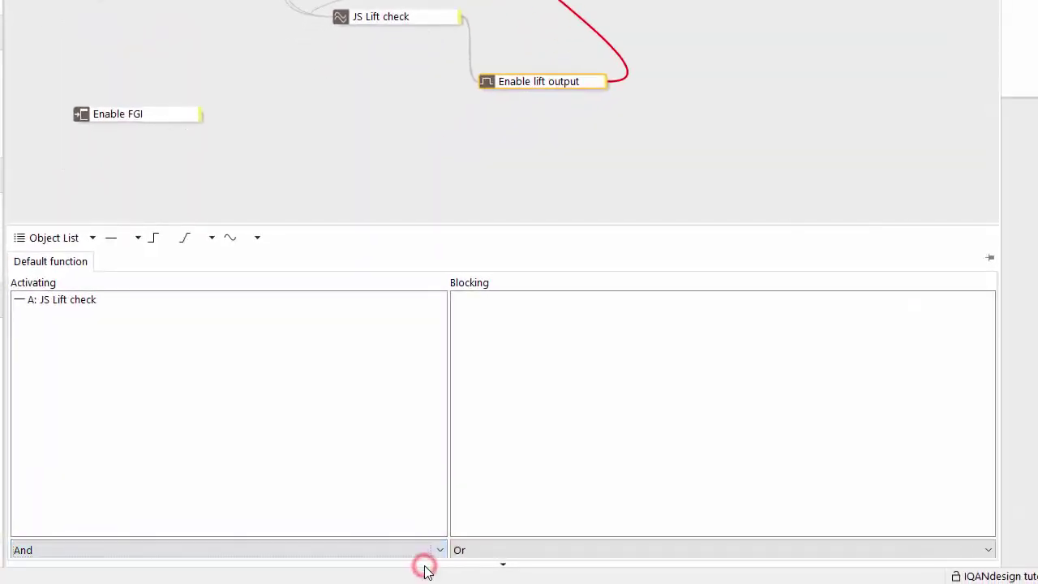
left_click(319, 409)
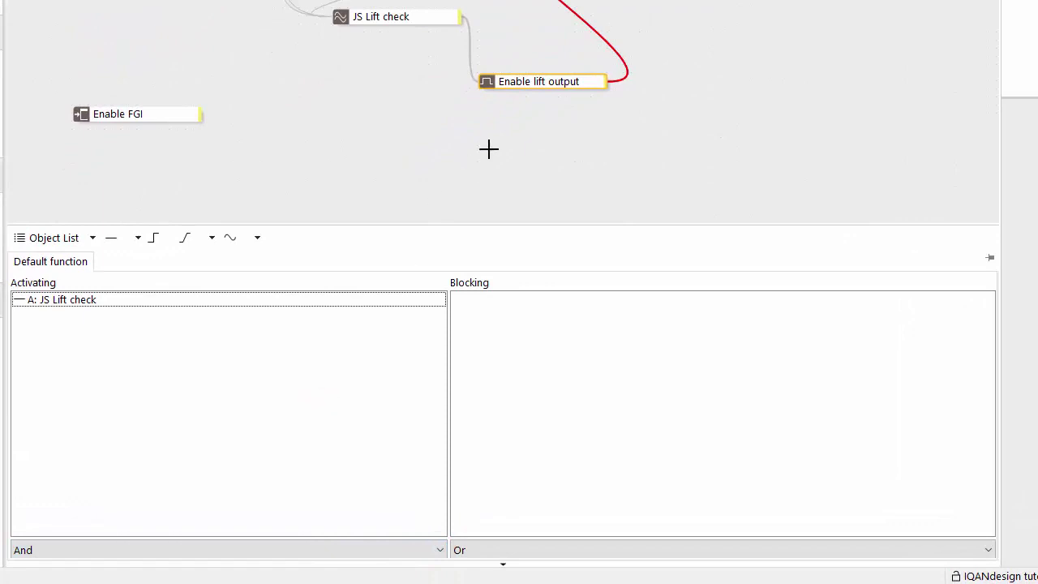
right_click(229, 399)
left_click(138, 417)
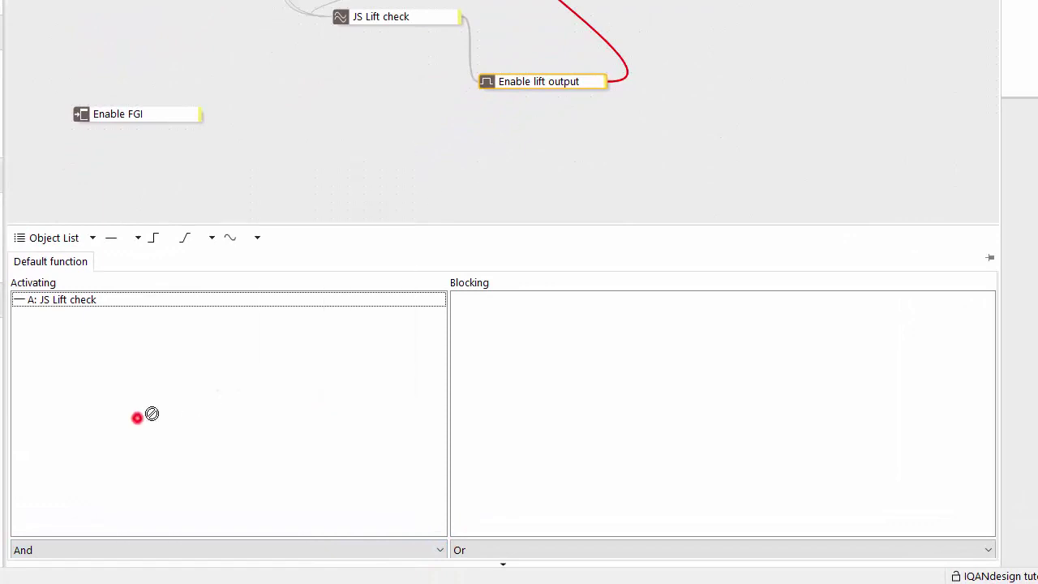
left_click(138, 237)
mouse_move(261, 360)
left_click(311, 359)
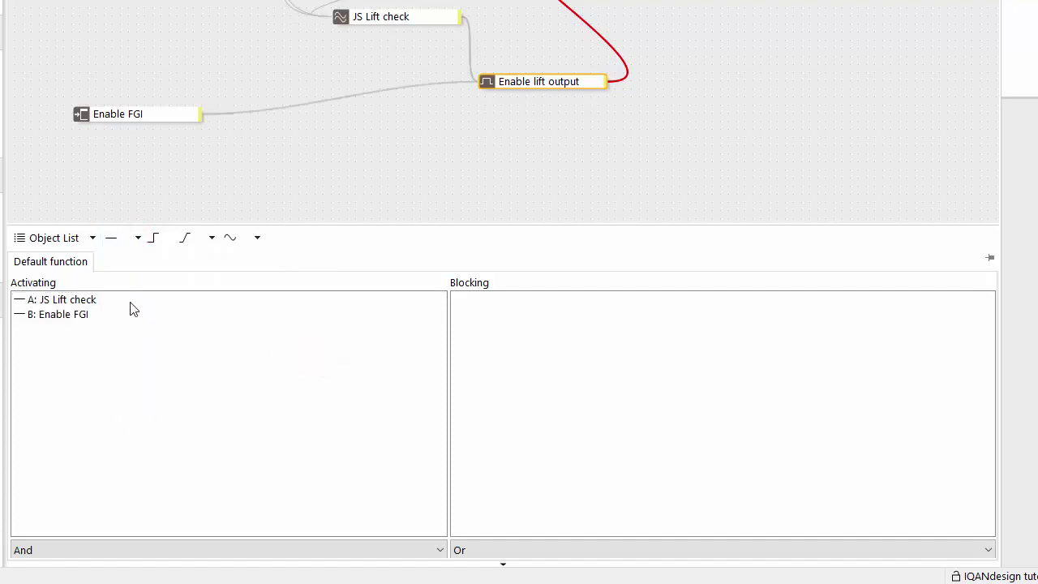
left_click(129, 300)
left_click(123, 318)
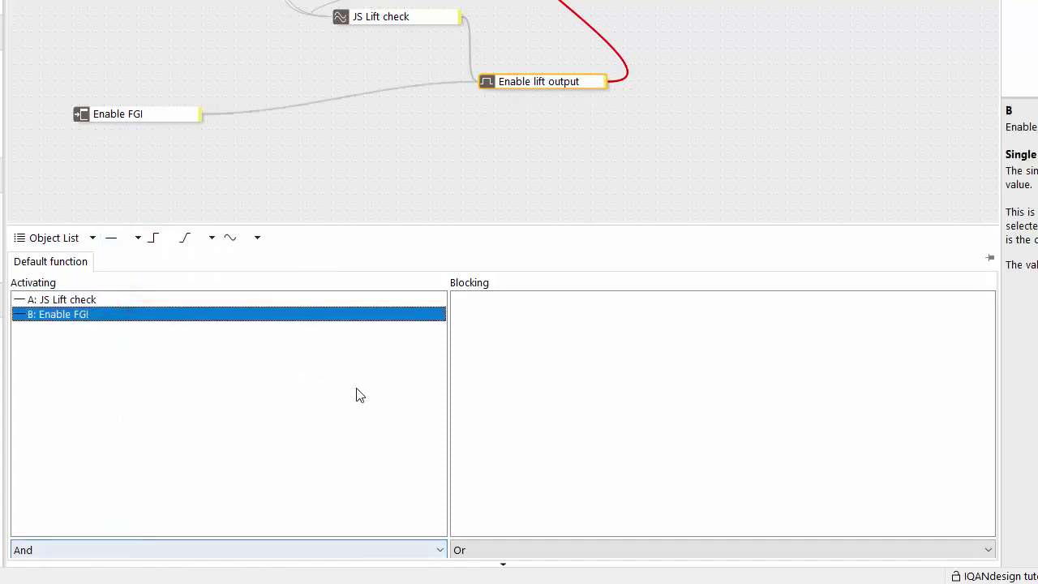
Auto-order the function group's calculation order and reposition the Enable lift output block
left_click_drag(548, 88, 532, 104)
right_click(635, 16)
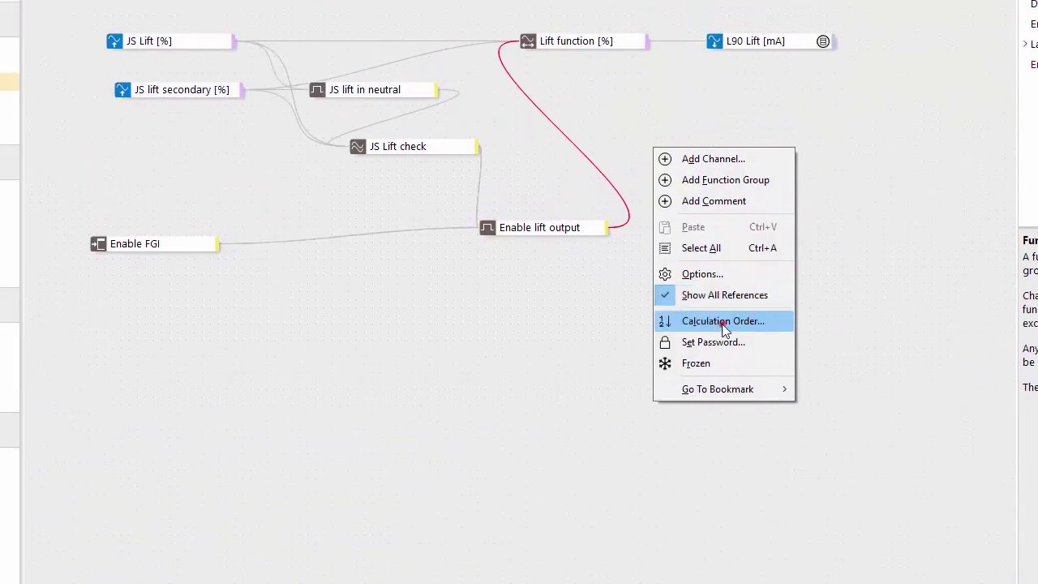
left_click(708, 195)
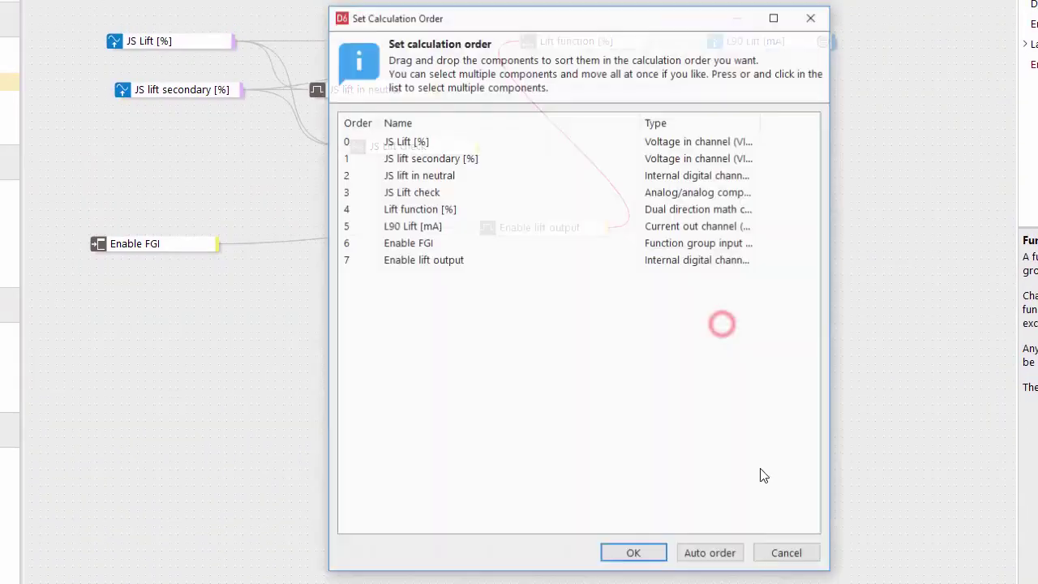
left_click(708, 554)
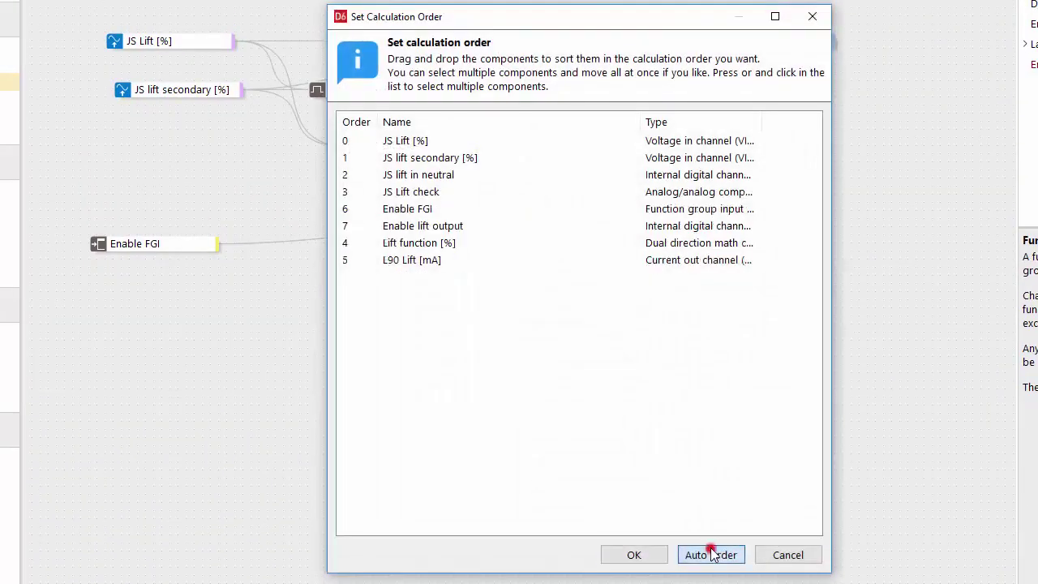
left_click(650, 556)
left_click(549, 227)
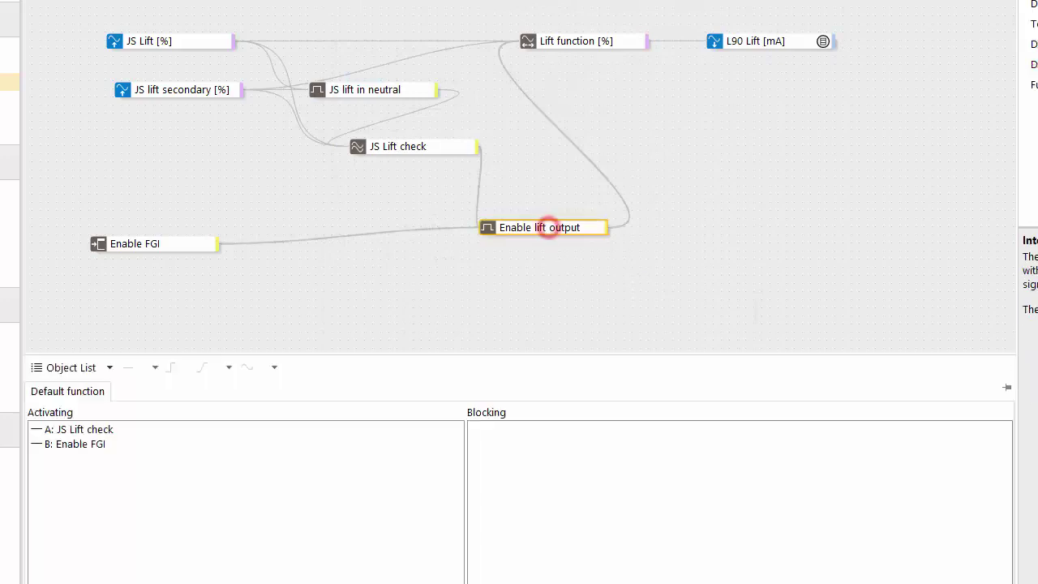
mouse_move(540, 232)
left_mouse_down()
mouse_move(541, 258)
mouse_move(540, 238)
mouse_move(521, 237)
left_mouse_up()
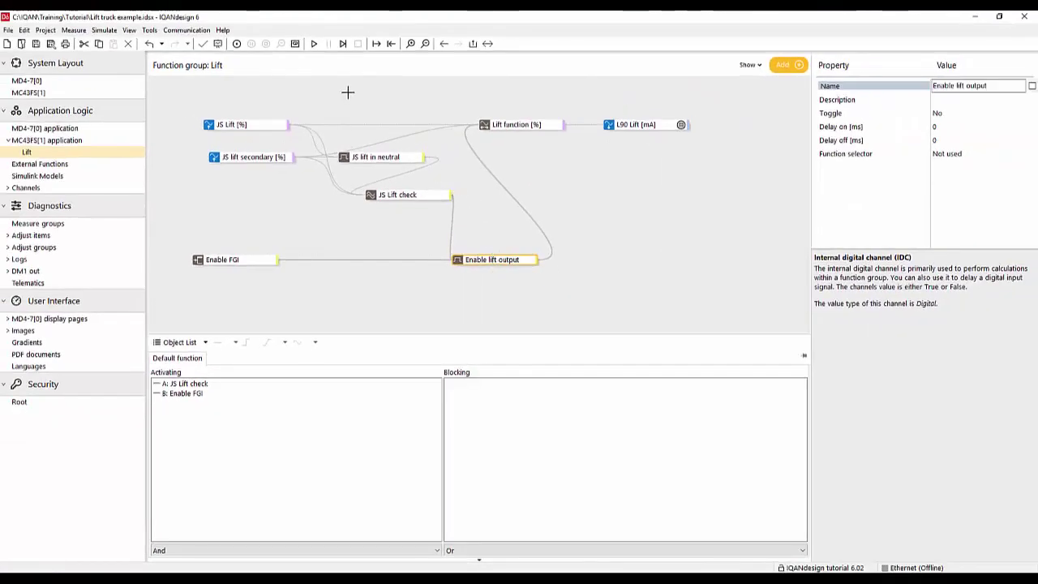
Start the simulation, switch test enable on and raise JS Lift to 3306 mV
left_click(315, 44)
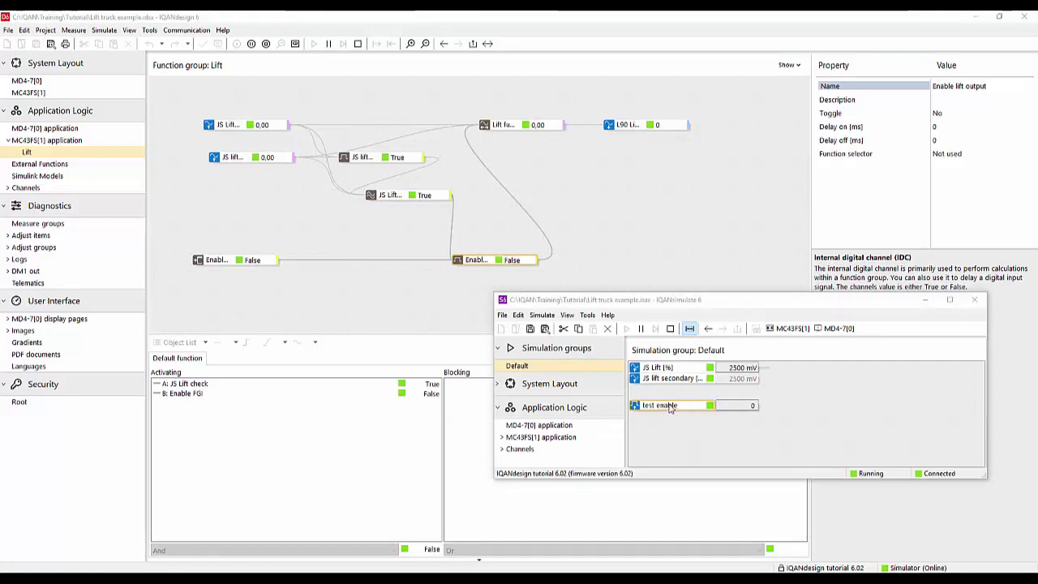
left_click(670, 407)
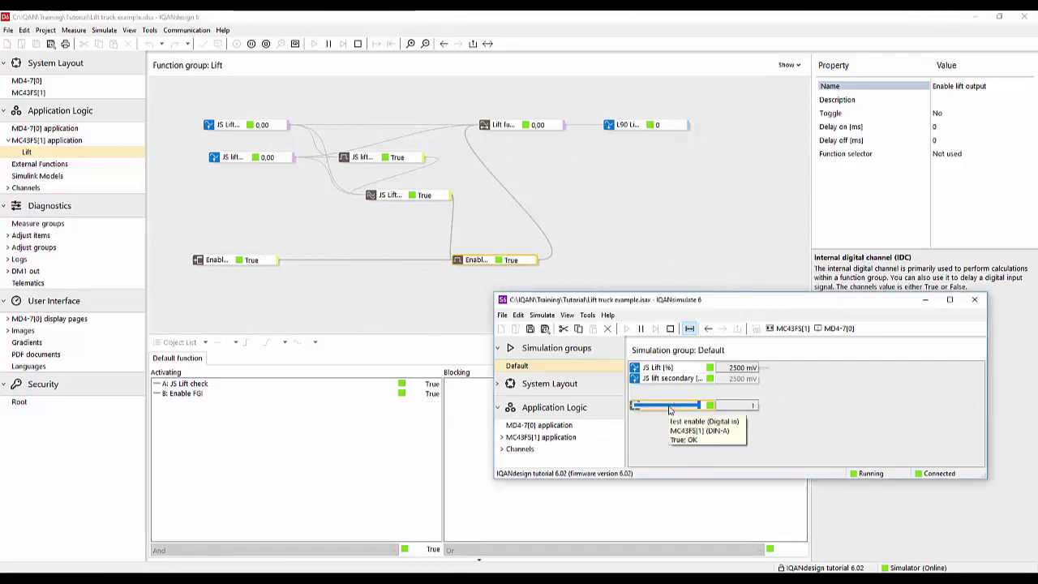
mouse_move(666, 368)
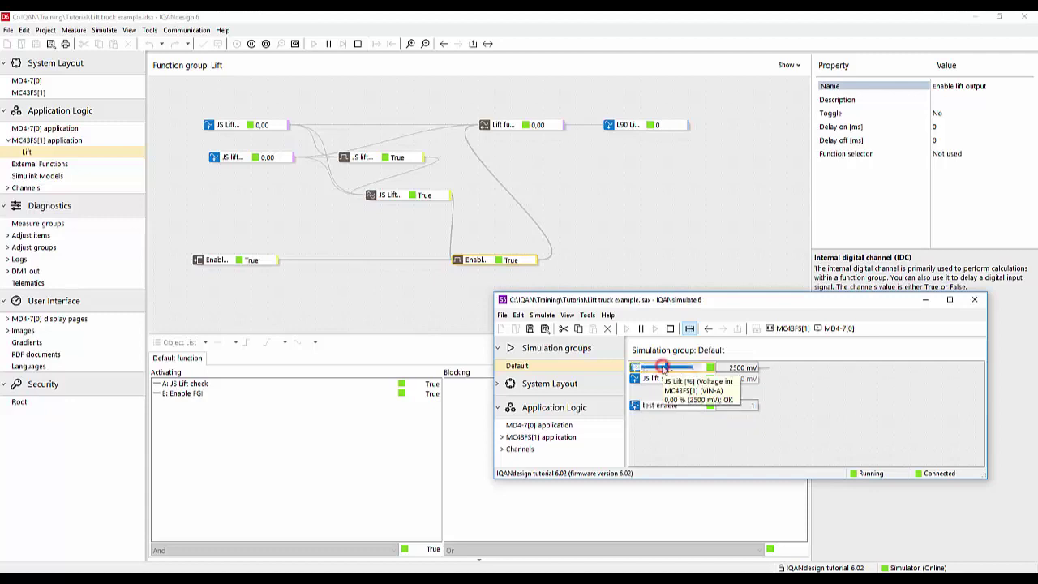
left_click_drag(666, 369, 677, 367)
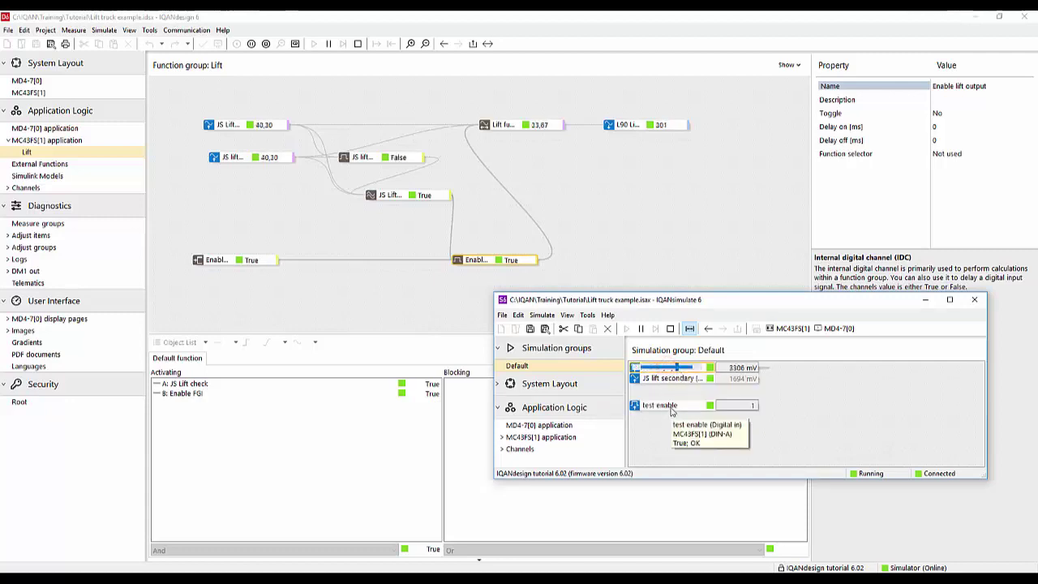
Switch test enable off and inspect Lift function, Enable lift output and Enable FGI
left_click(671, 407)
left_click(537, 128)
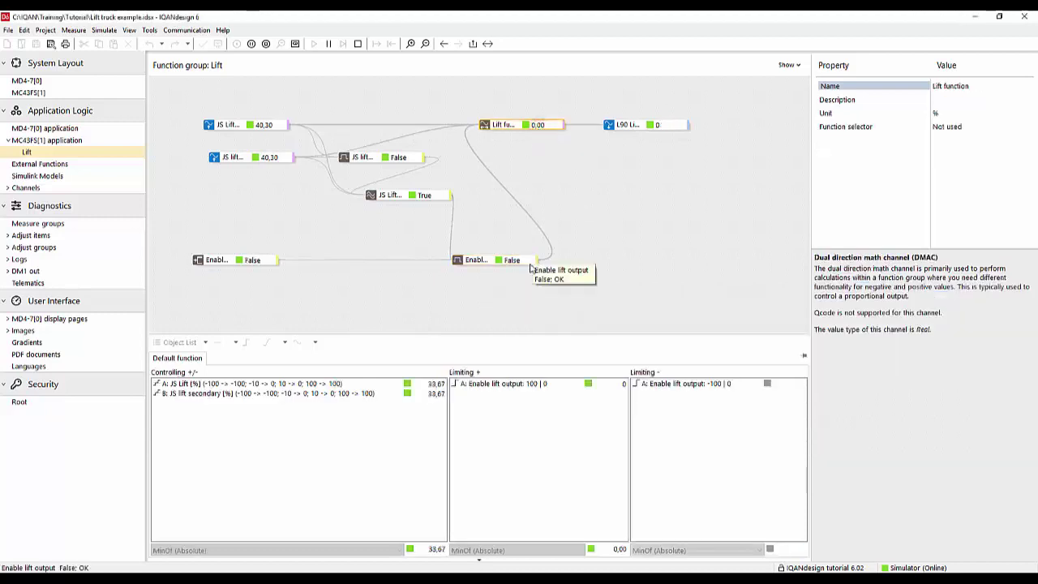
left_click(532, 259)
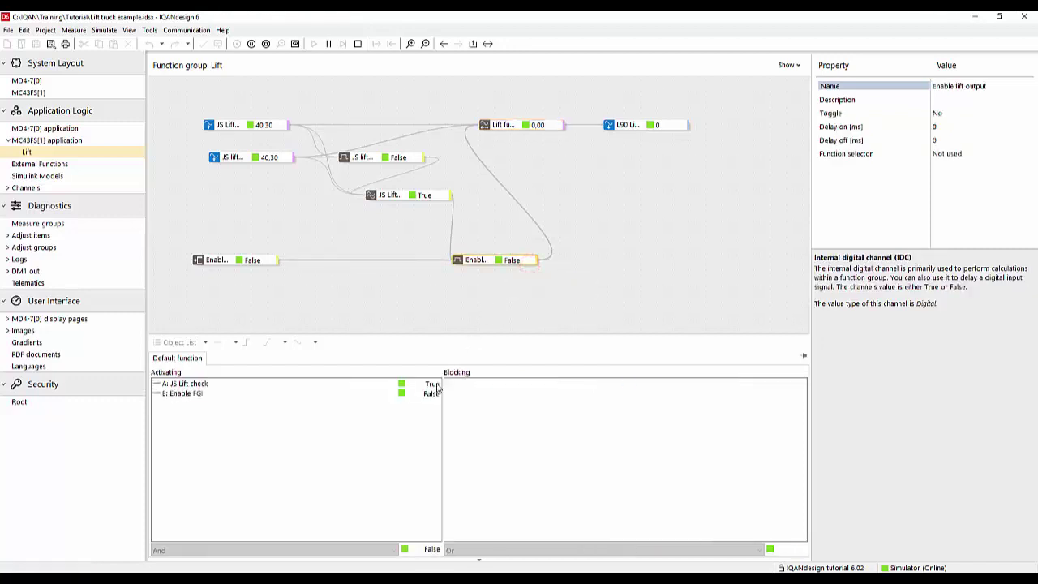
left_click(428, 395)
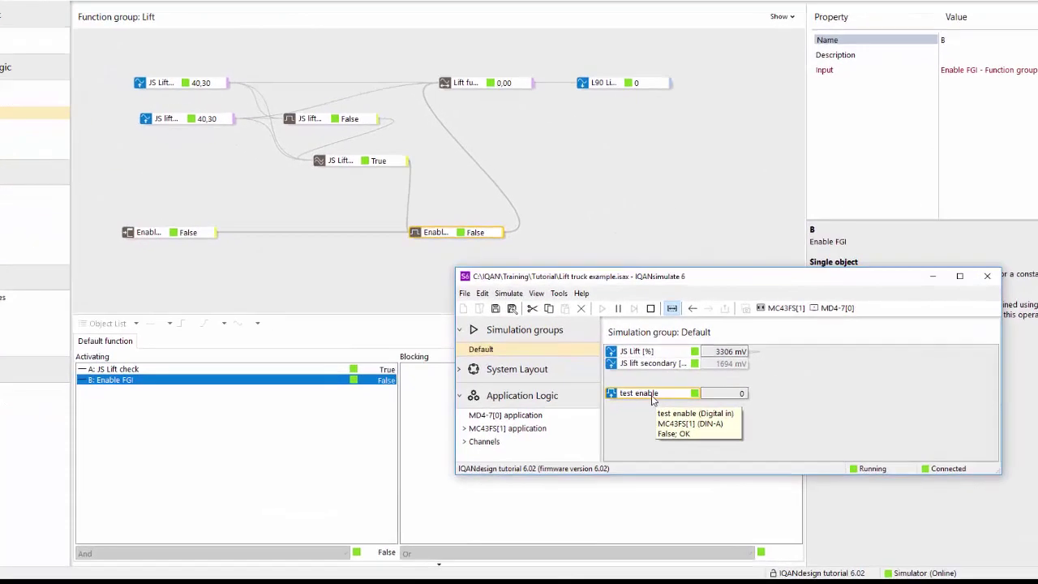
left_click(671, 409)
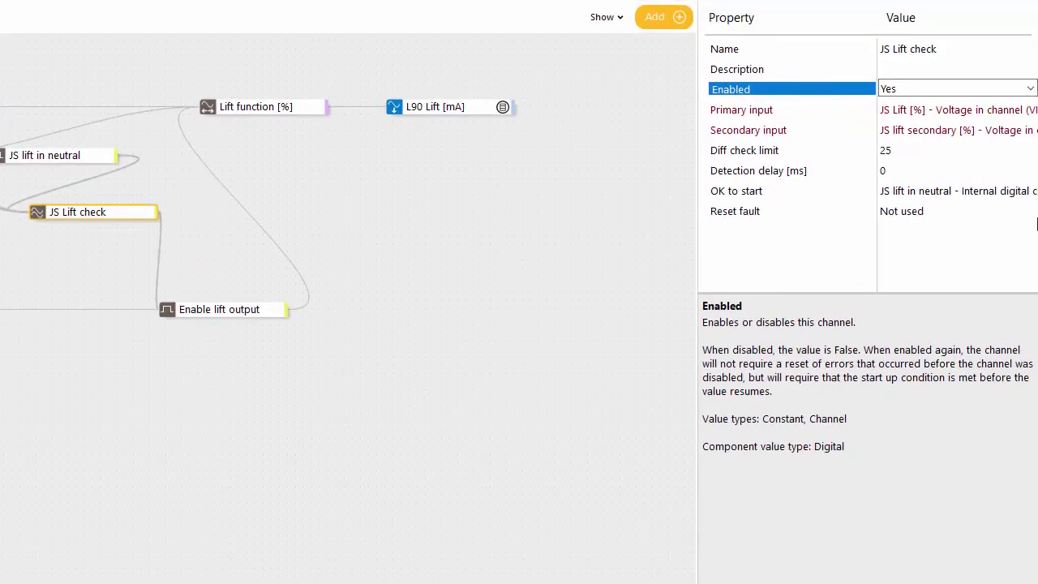
Set JS Lift check's Enabled property to Function group input Enable FGI
left_click(1031, 90)
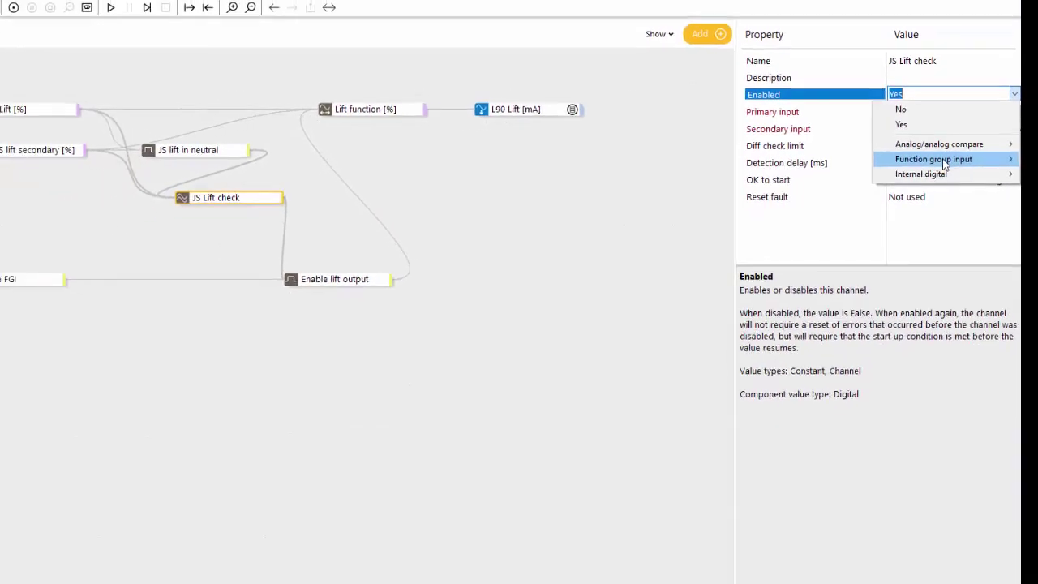
mouse_move(945, 159)
left_click(840, 160)
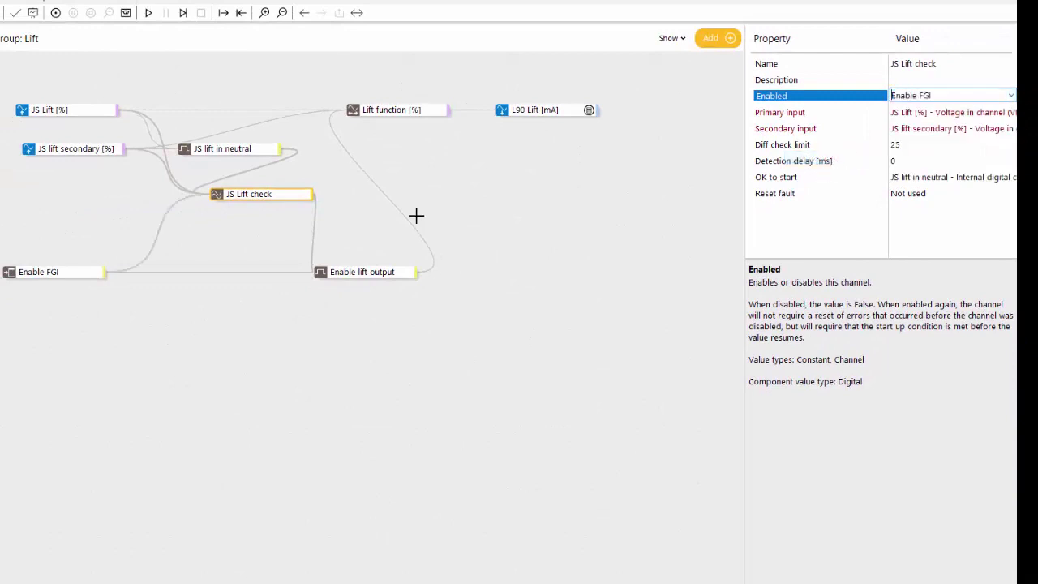
Restart the simulation and sweep JS Lift from 20.30 % up to 3706 mV
left_click(149, 14)
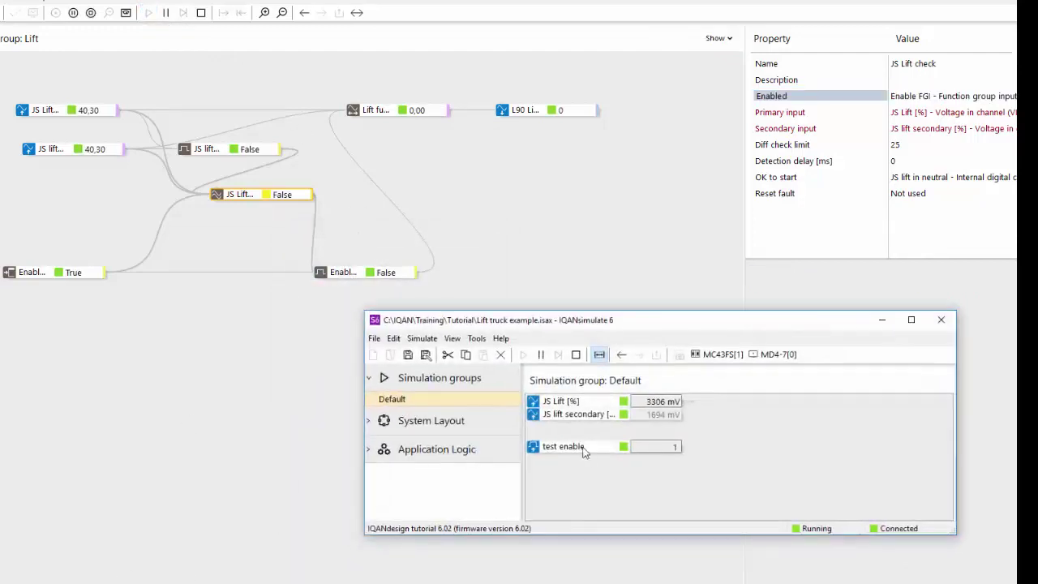
left_click(571, 401)
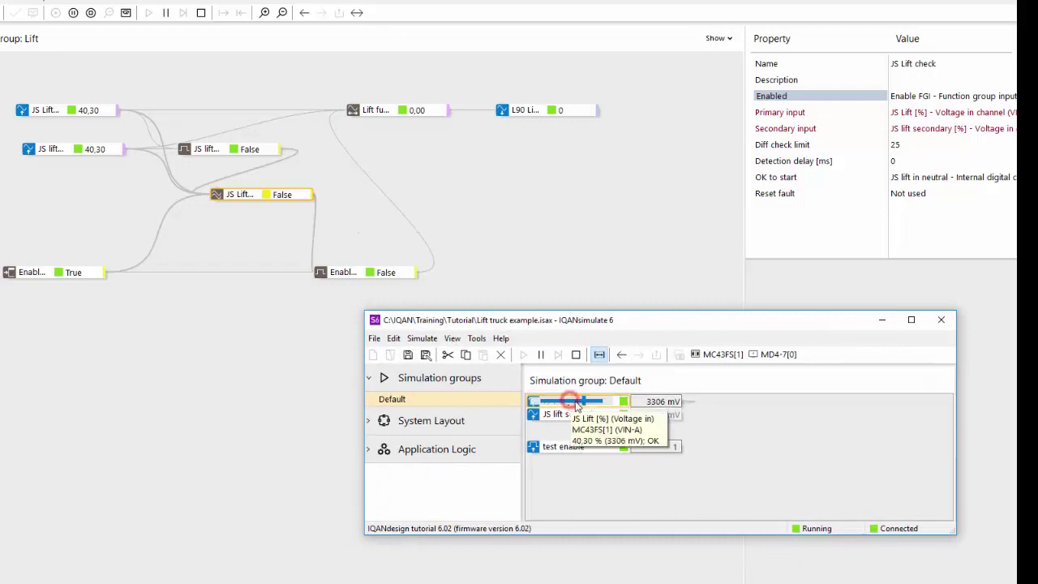
left_click_drag(578, 403, 572, 401)
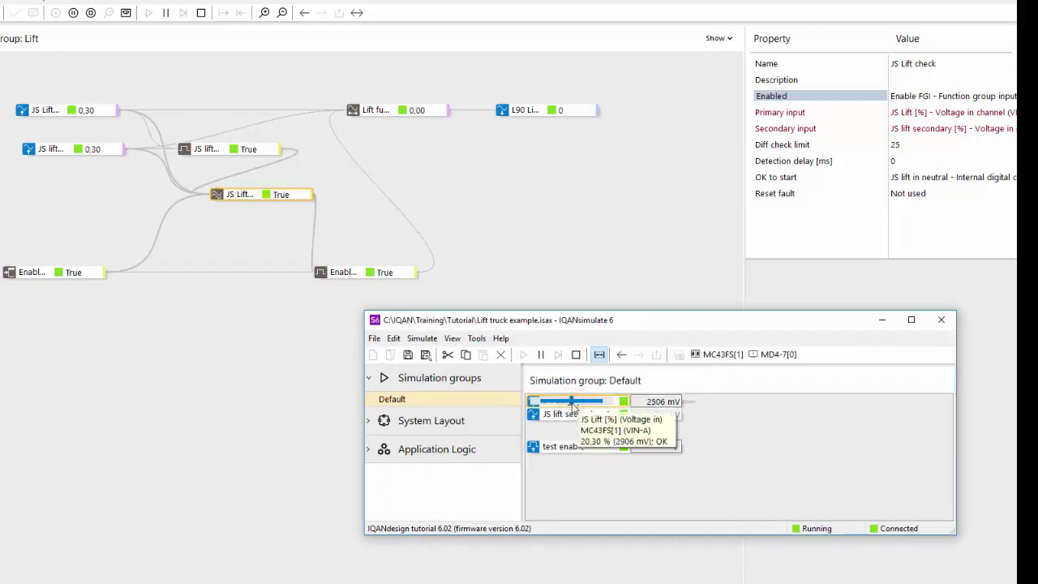
left_click_drag(571, 401, 589, 402)
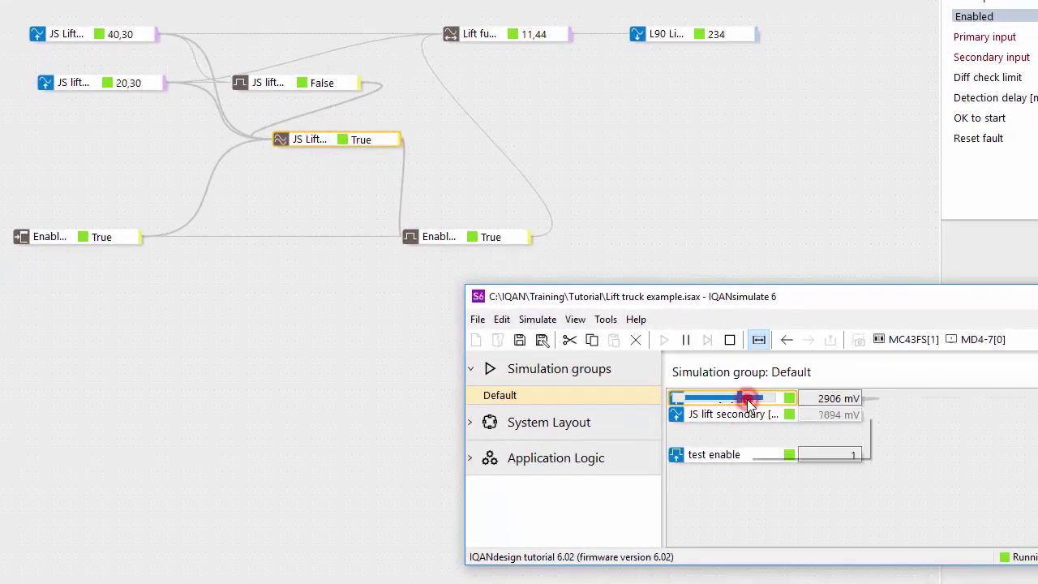
left_click_drag(747, 399, 753, 398)
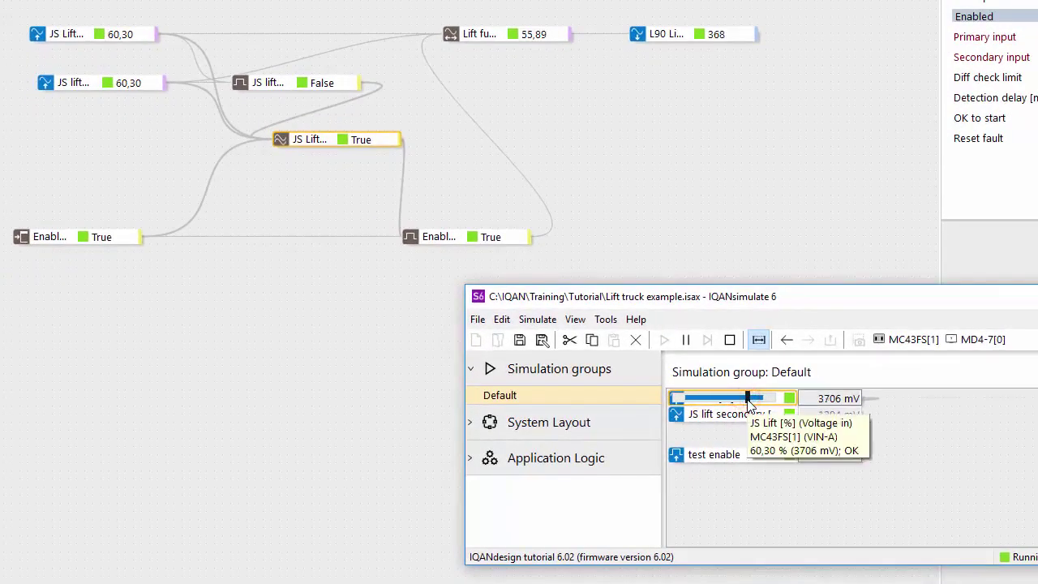
Switch test enable off and then back on to check the lift output stays 0
left_click(717, 455)
left_click(719, 453)
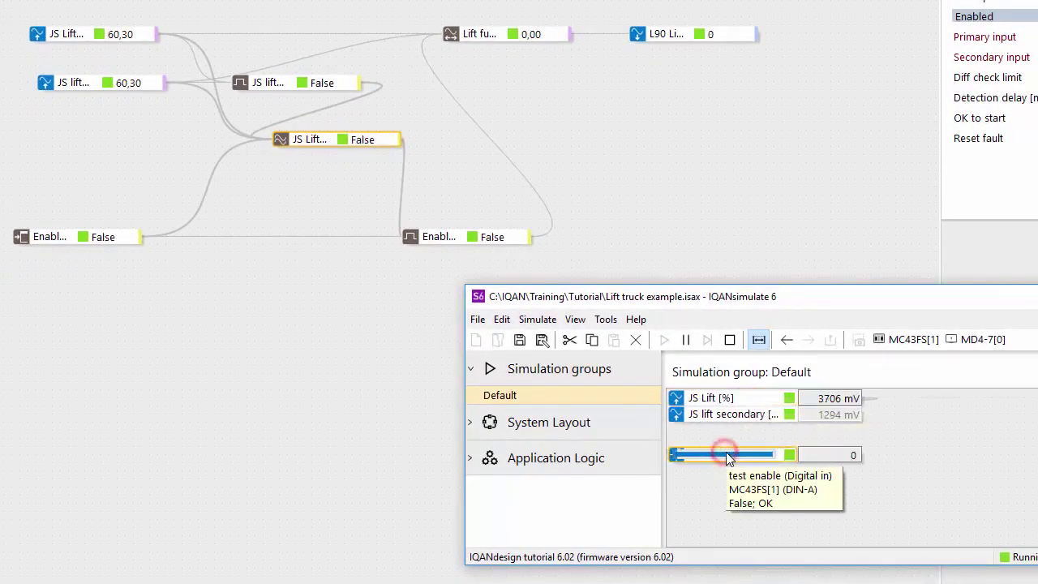
left_click(727, 455)
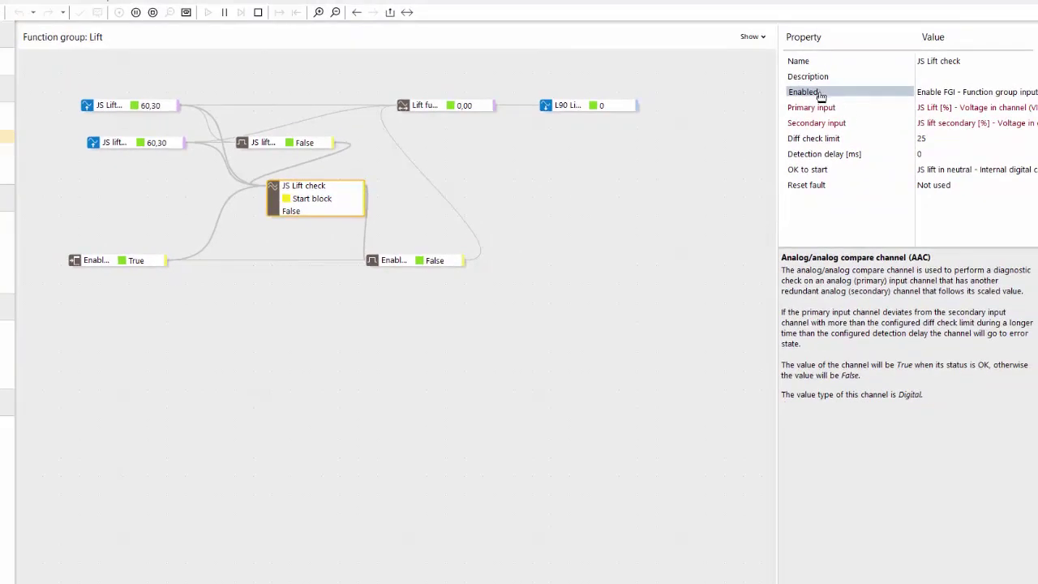
Review the Enabled property help, then the JS Lift check and Enable lift output channels
left_click(820, 94)
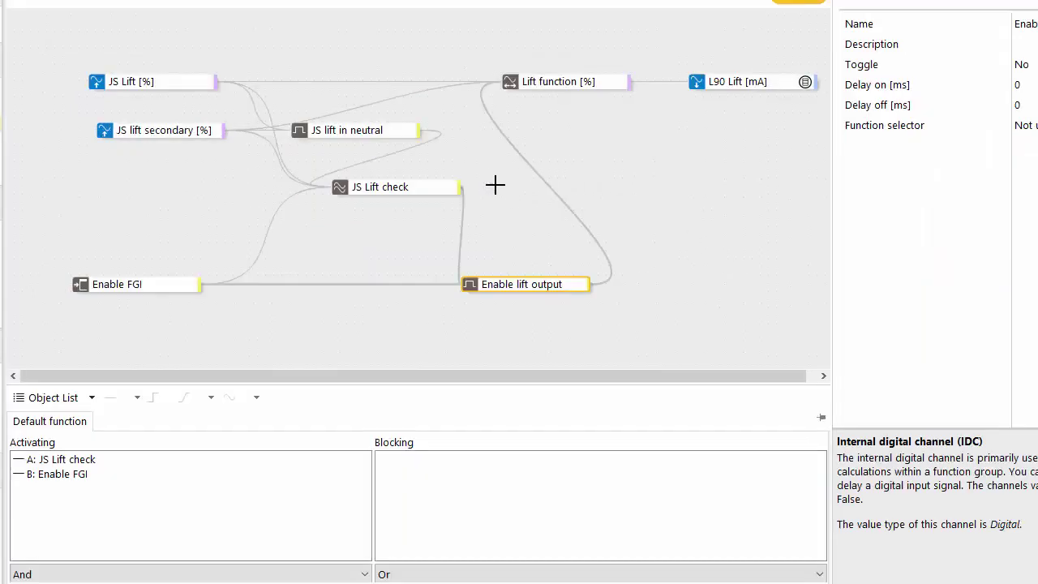
left_click(430, 190)
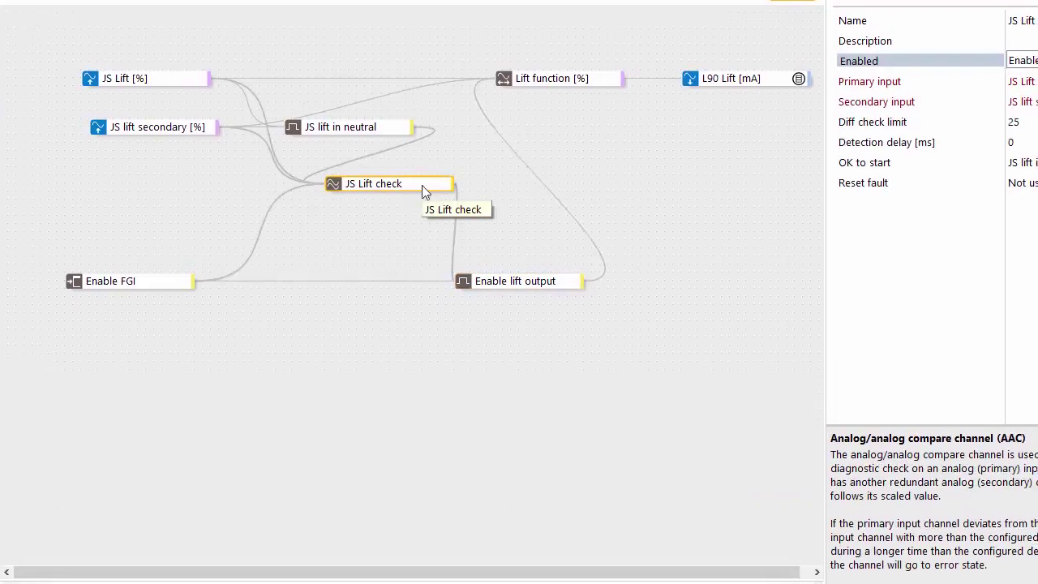
left_click(539, 285)
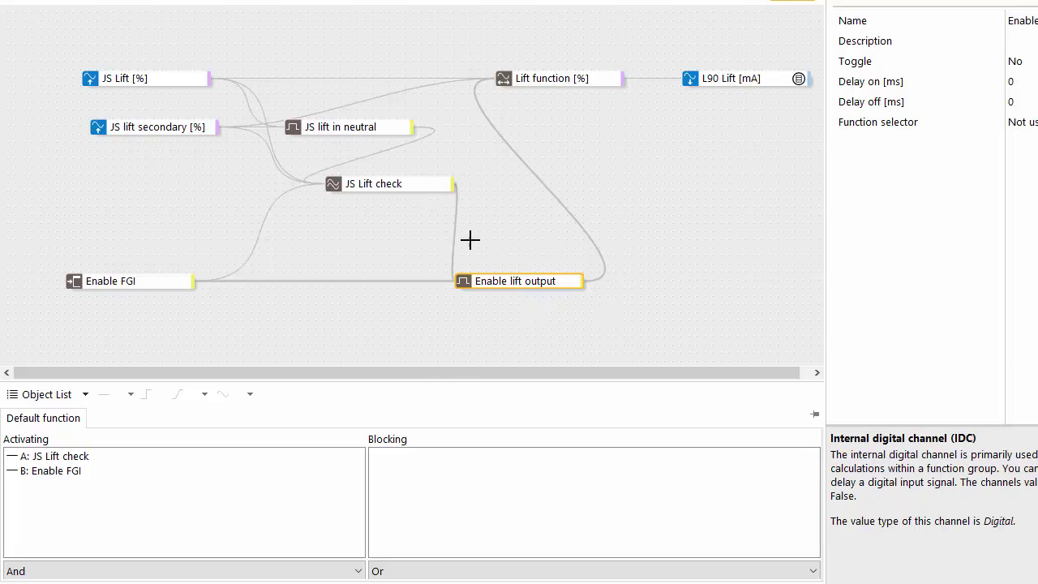
Replace Enable lift output with JS Lift check as Lift function's limit and verify it
right_click(519, 284)
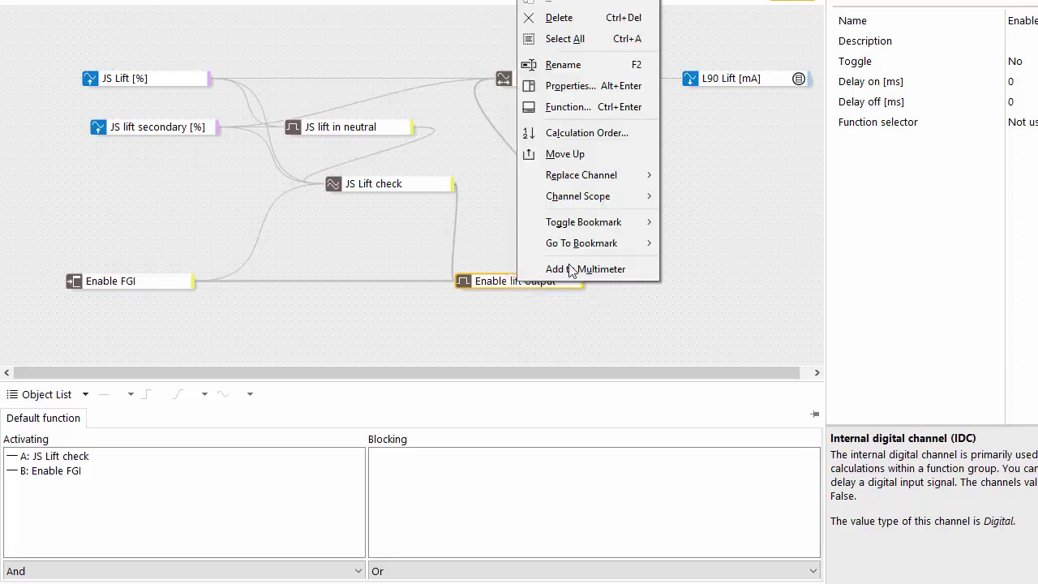
mouse_move(640, 178)
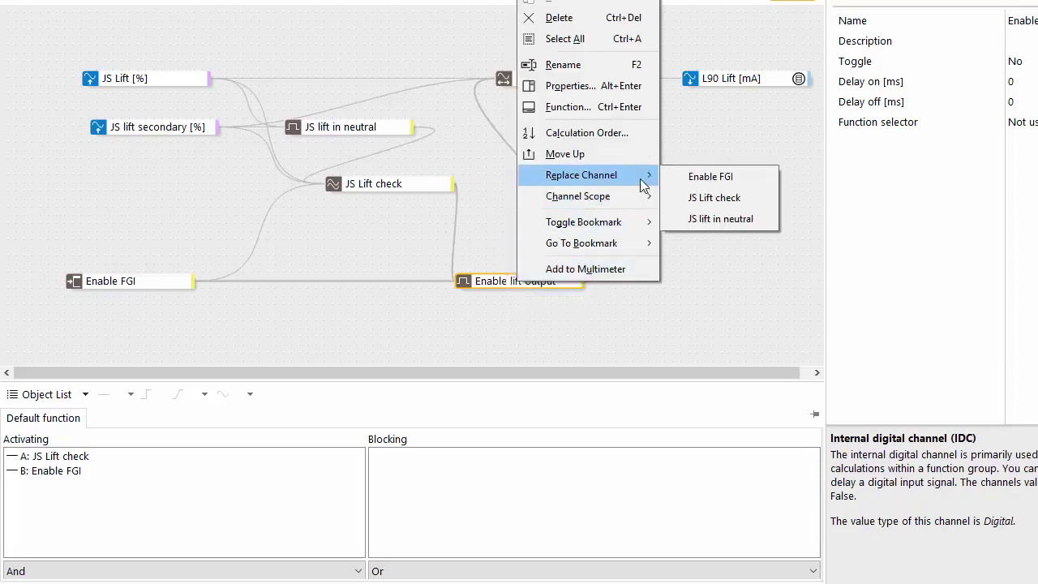
left_click(717, 195)
left_click(512, 359)
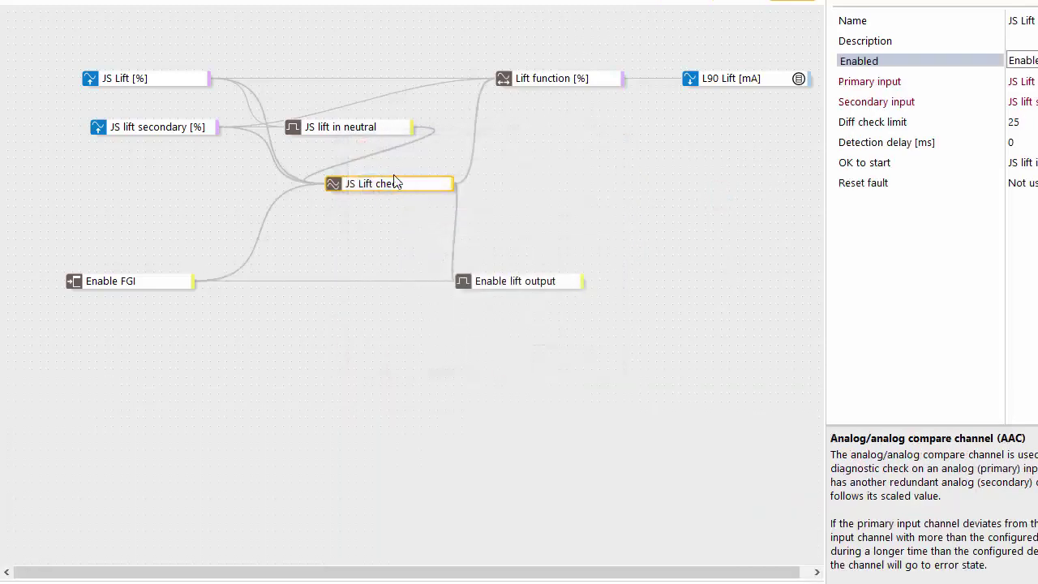
left_click(394, 190)
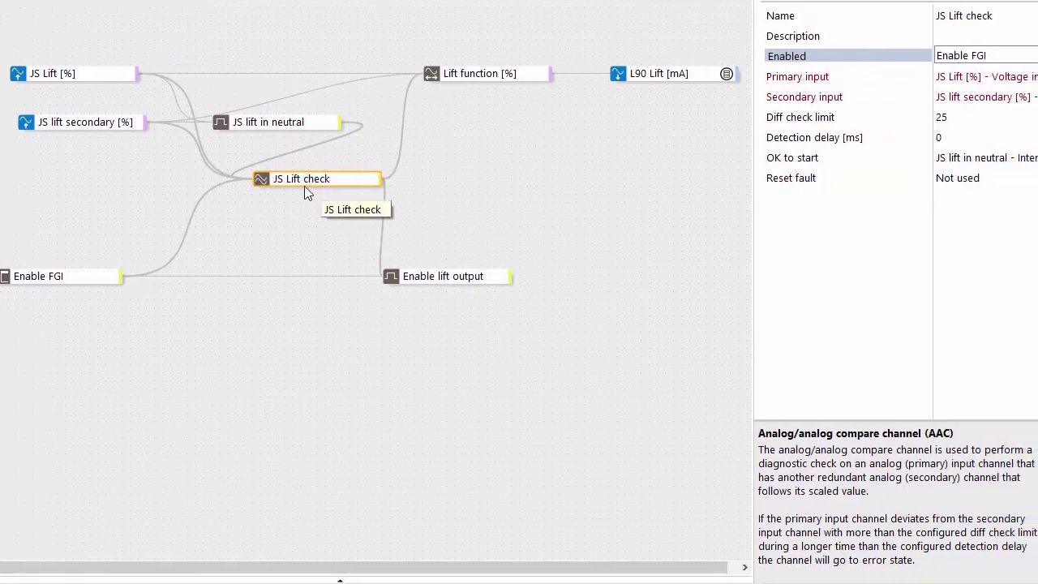
left_click(462, 71)
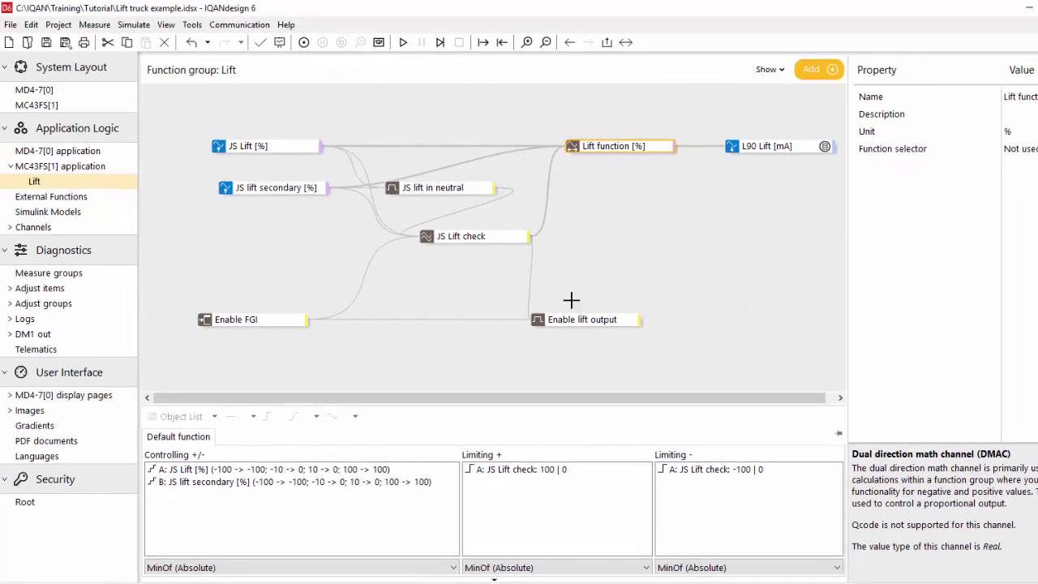
Mark the Lift function group in MC43FS[1] as Safety Related
left_click(84, 166)
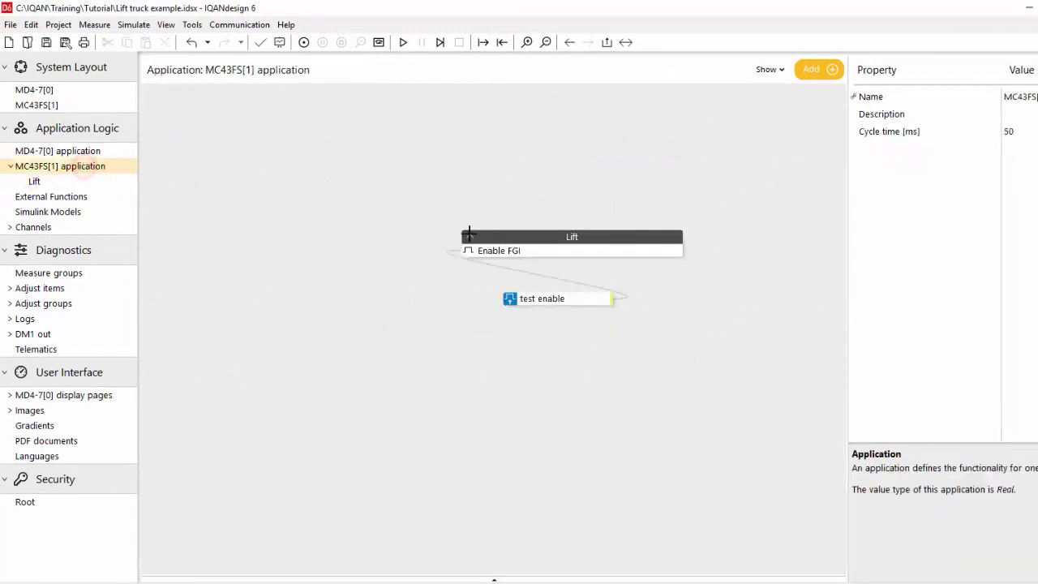
left_click(479, 230)
right_click(512, 235)
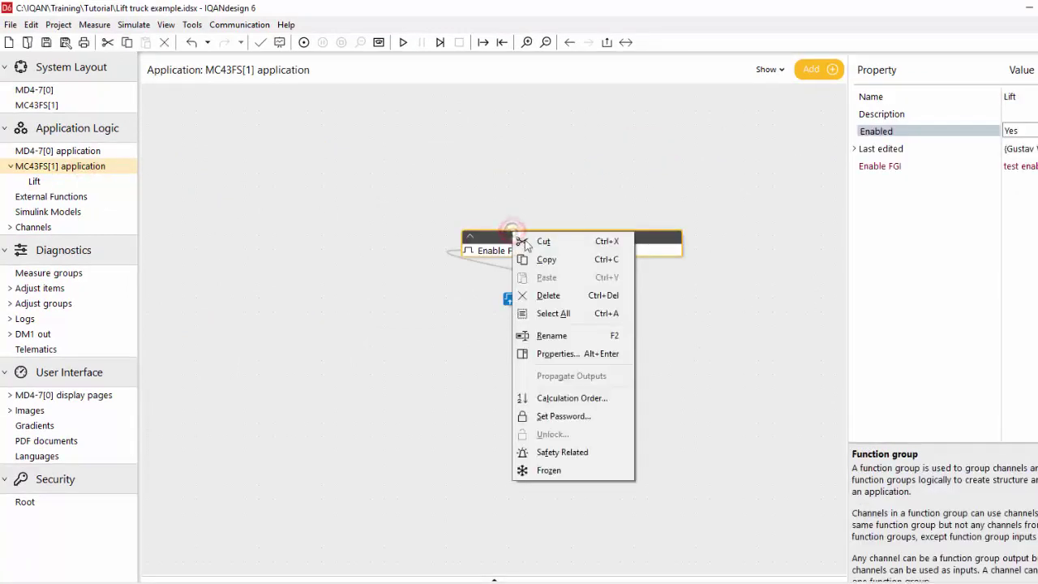
left_click(591, 452)
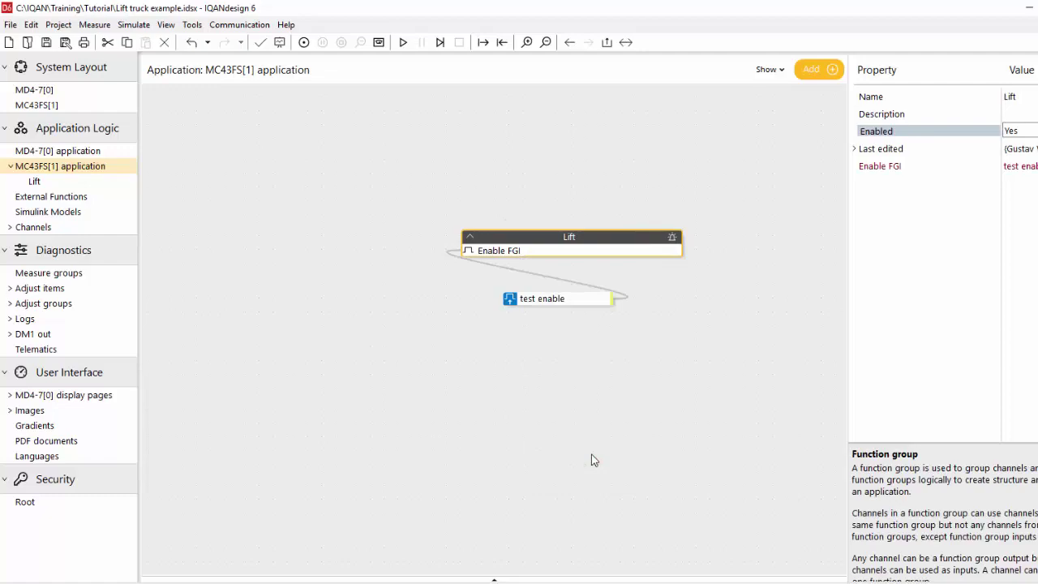